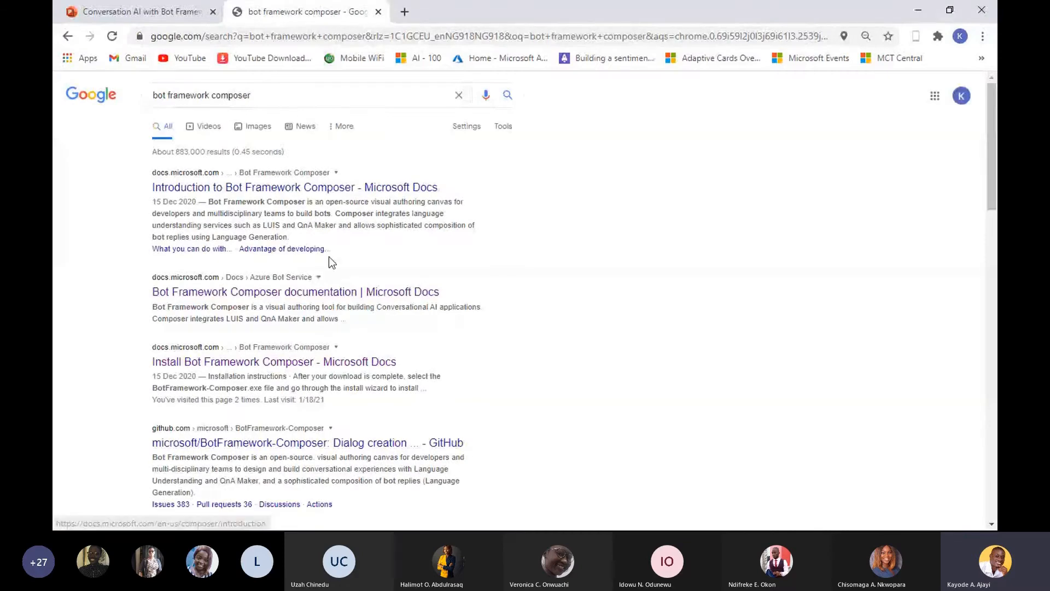
- Open the Install Bot Framework Composer documentation page and review the prerequisites for installing it as a desktop application
{"action": "left_click", "coordinate": [334, 361]}
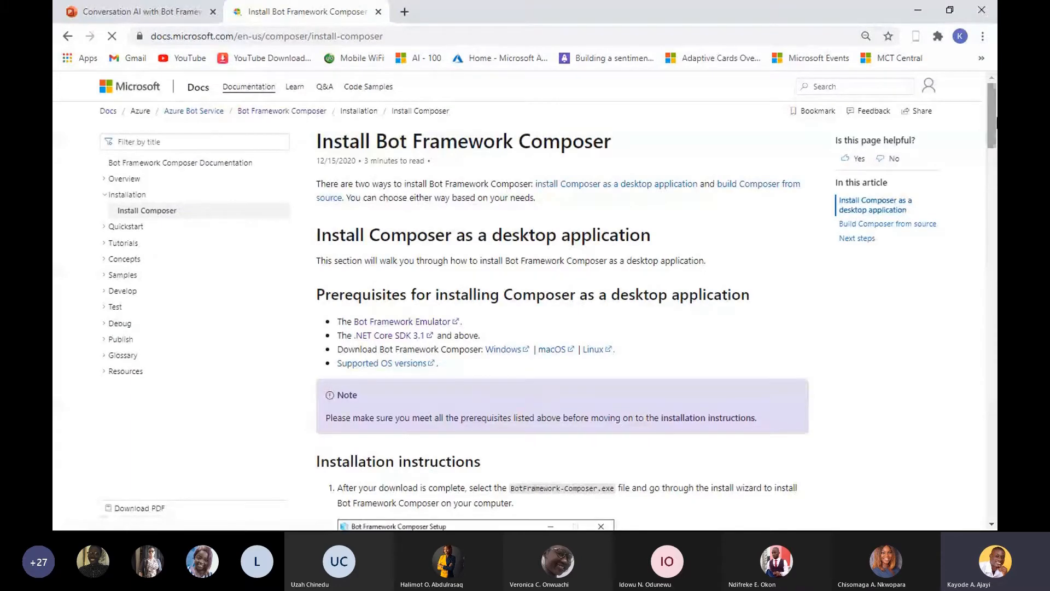
{"action": "mouse_move", "coordinate": [996, 120]}
{"action": "left_mouse_down"}
{"action": "mouse_move", "coordinate": [996, 146]}
{"action": "mouse_move", "coordinate": [996, 129]}
{"action": "mouse_move", "coordinate": [990, 137]}
{"action": "left_mouse_up"}
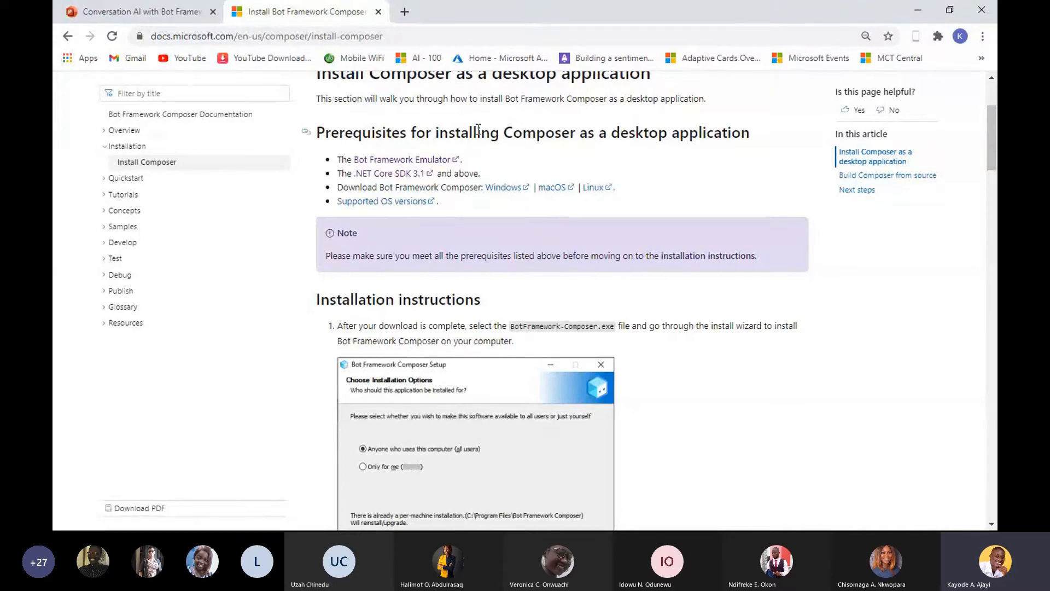
{"action": "left_click_drag", "start_coordinate": [469, 133], "coordinate": [506, 132]}
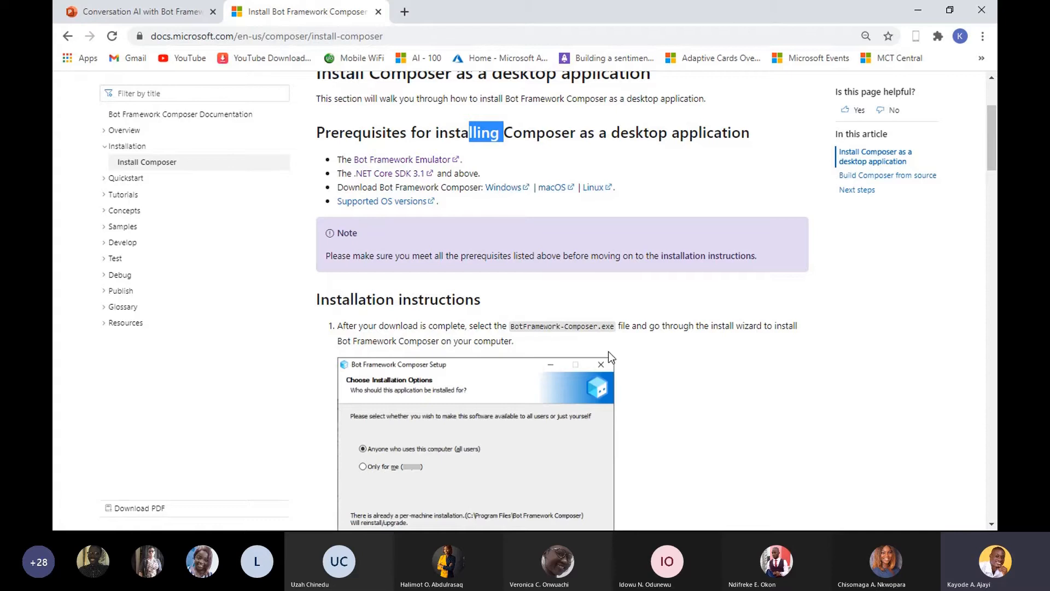
- View the Bot Framework Emulator's welcome page and switch to Bot Framework Composer
{"action": "key", "text": "super"}
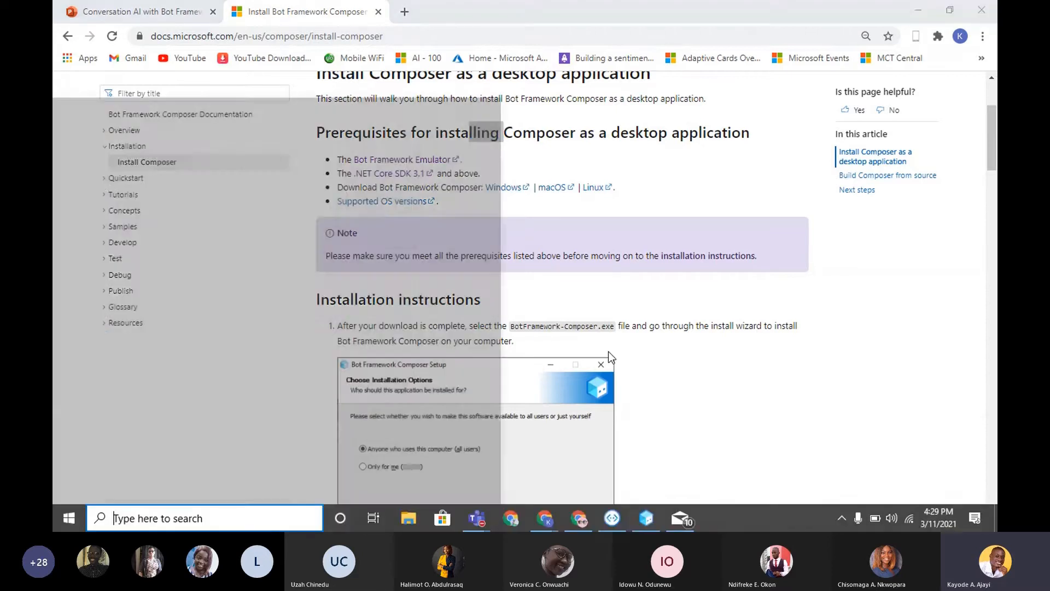
{"action": "left_click", "coordinate": [646, 518]}
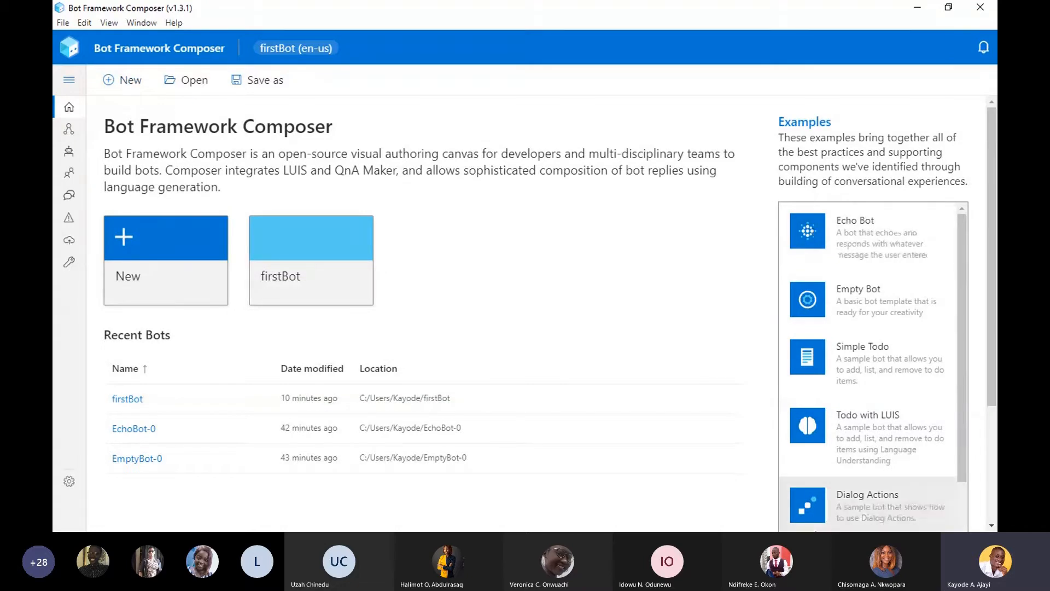
{"action": "key", "text": "super"}
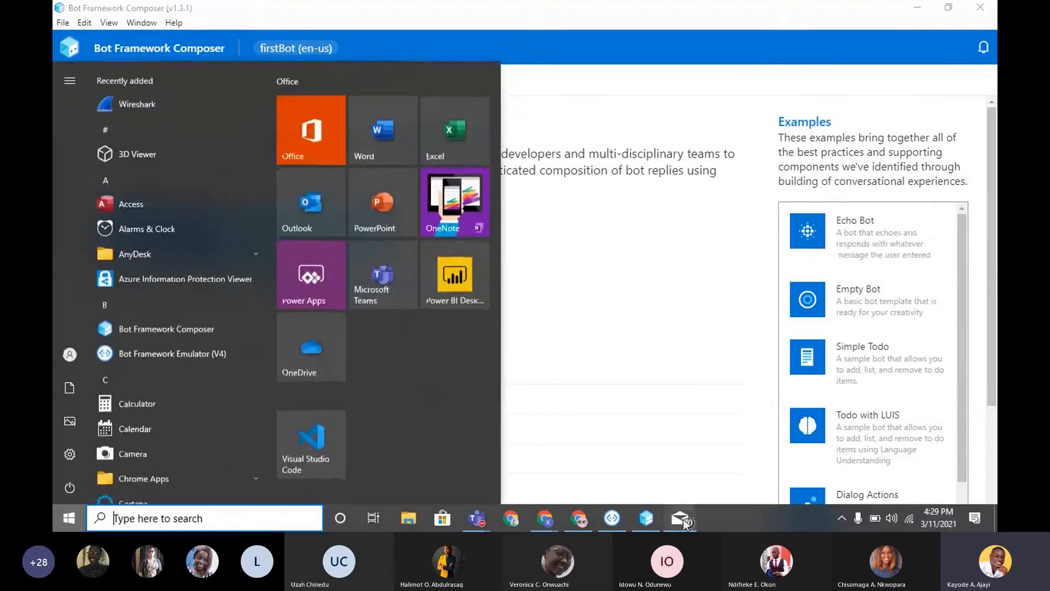
{"action": "left_click", "coordinate": [612, 518]}
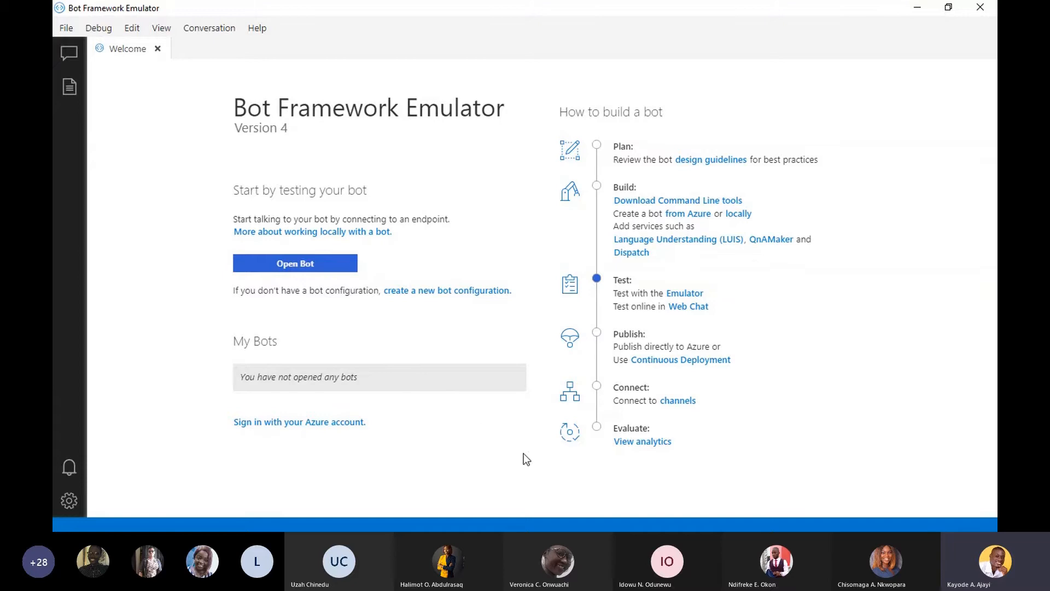
{"action": "key", "text": "super+s"}
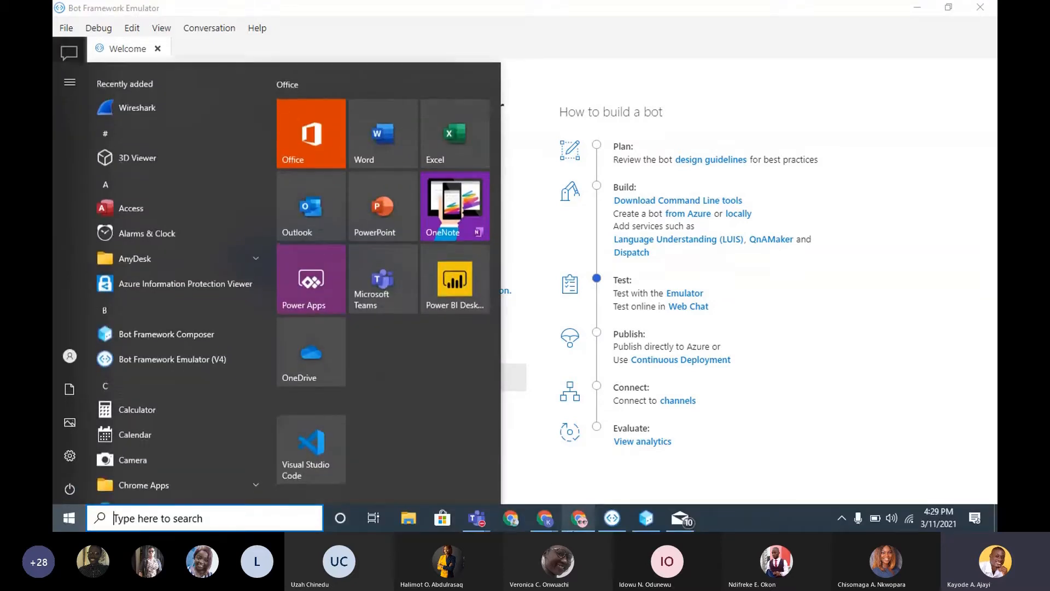
{"action": "left_click", "coordinate": [645, 518]}
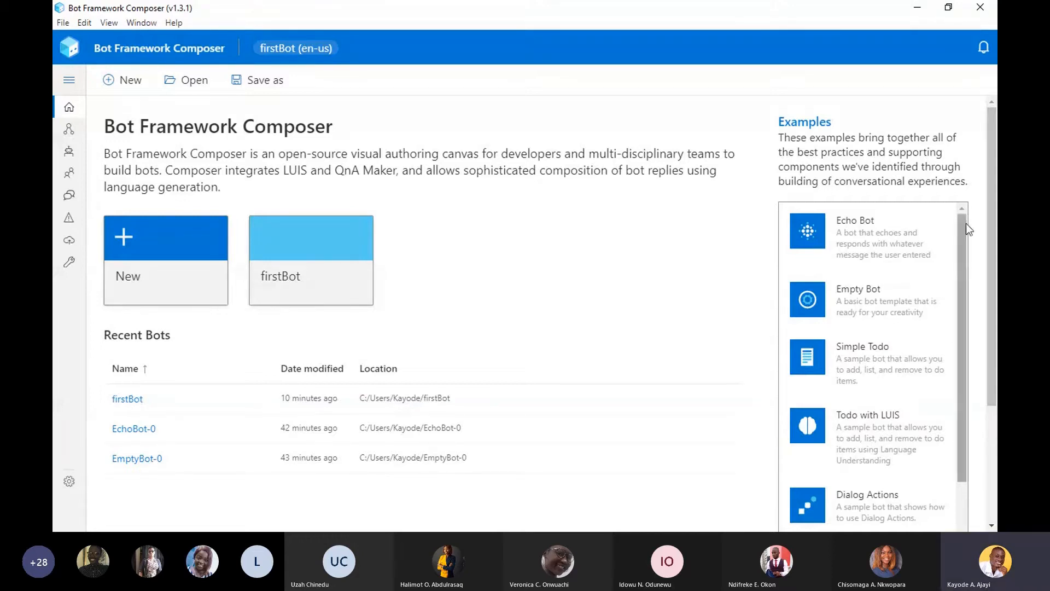
- Browse the list of example bots on the home page, from Echo Bot down to QnA Sample
{"action": "mouse_move", "coordinate": [966, 223]}
{"action": "left_mouse_down"}
{"action": "mouse_move", "coordinate": [965, 267]}
{"action": "mouse_move", "coordinate": [950, 229]}
{"action": "left_mouse_up"}
{"action": "scroll", "coordinate": [957, 312], "scroll_direction": "down", "scroll_amount": 2}
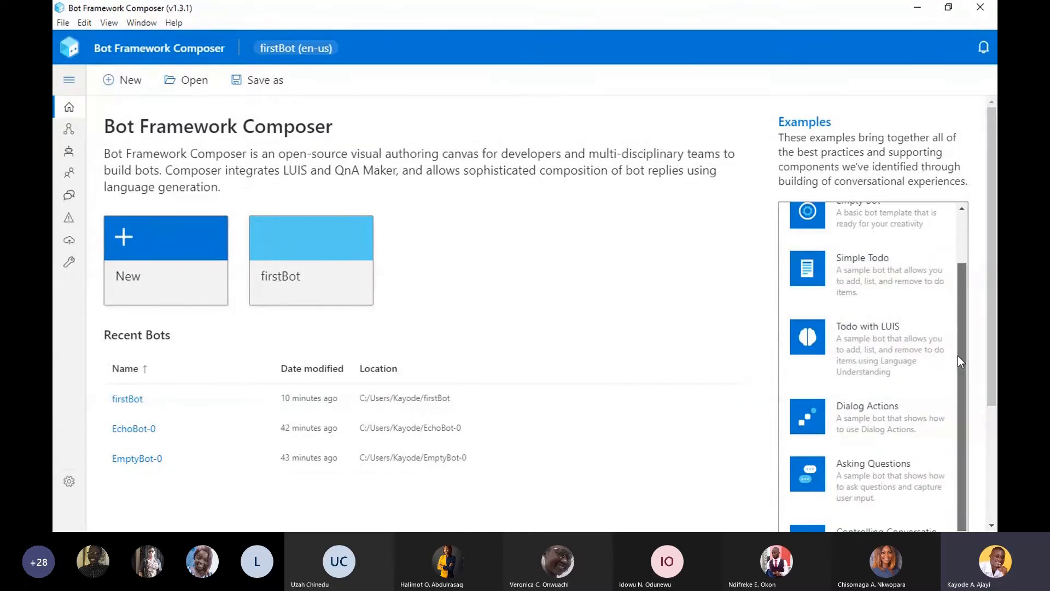
{"action": "left_click_drag", "start_coordinate": [957, 355], "coordinate": [960, 391]}
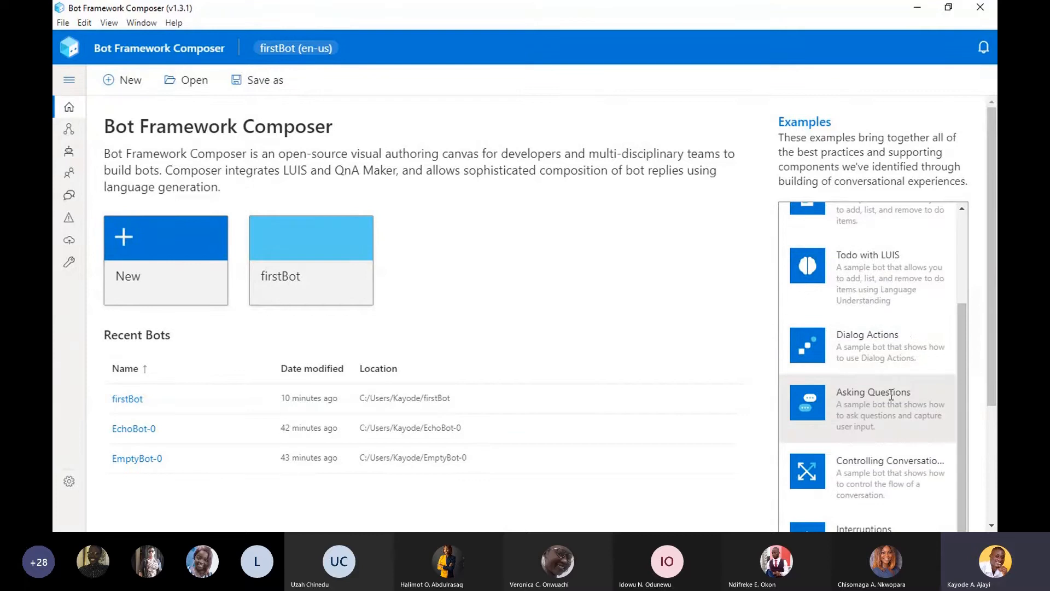
{"action": "scroll", "coordinate": [894, 392], "scroll_direction": "down", "scroll_amount": 3}
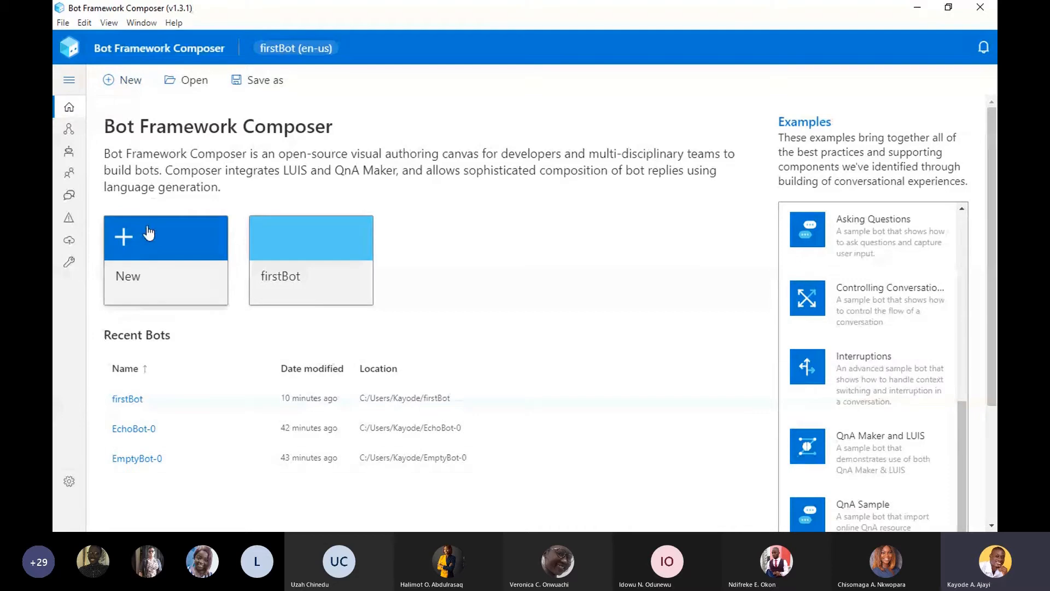
- Begin a new bot, review the available example templates, and choose to create it from scratch
{"action": "left_click", "coordinate": [125, 82]}
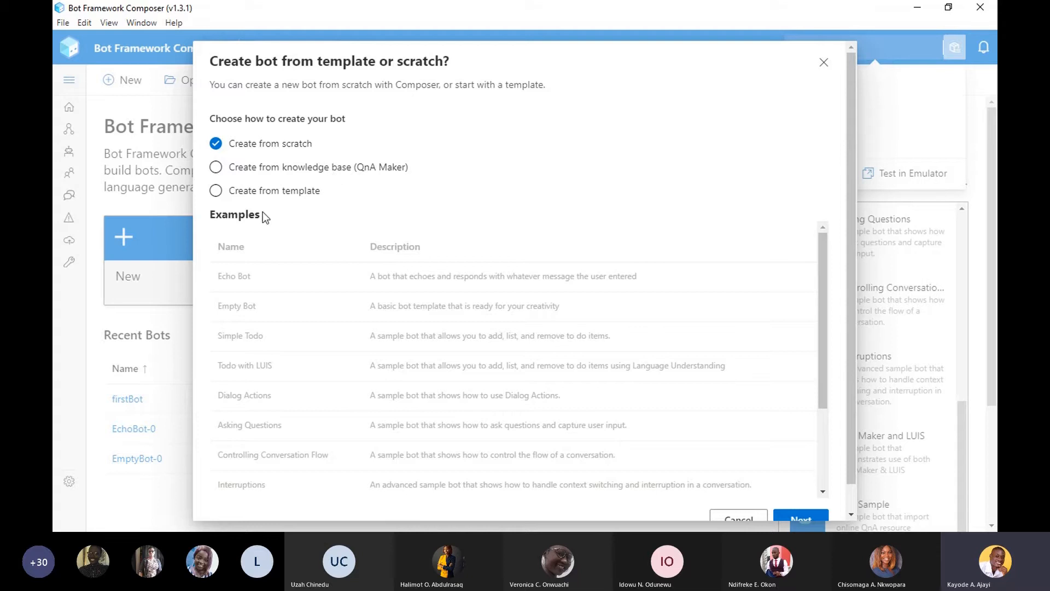
{"action": "left_click", "coordinate": [215, 192]}
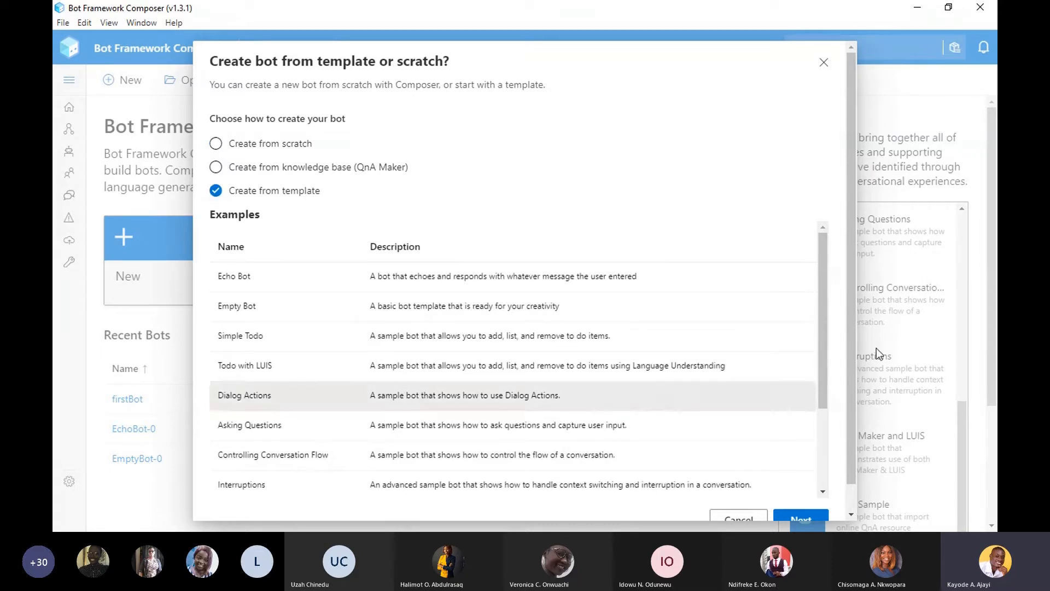
{"action": "left_click_drag", "start_coordinate": [824, 391], "coordinate": [823, 484]}
{"action": "scroll", "coordinate": [807, 376], "scroll_direction": "up", "scroll_amount": 3}
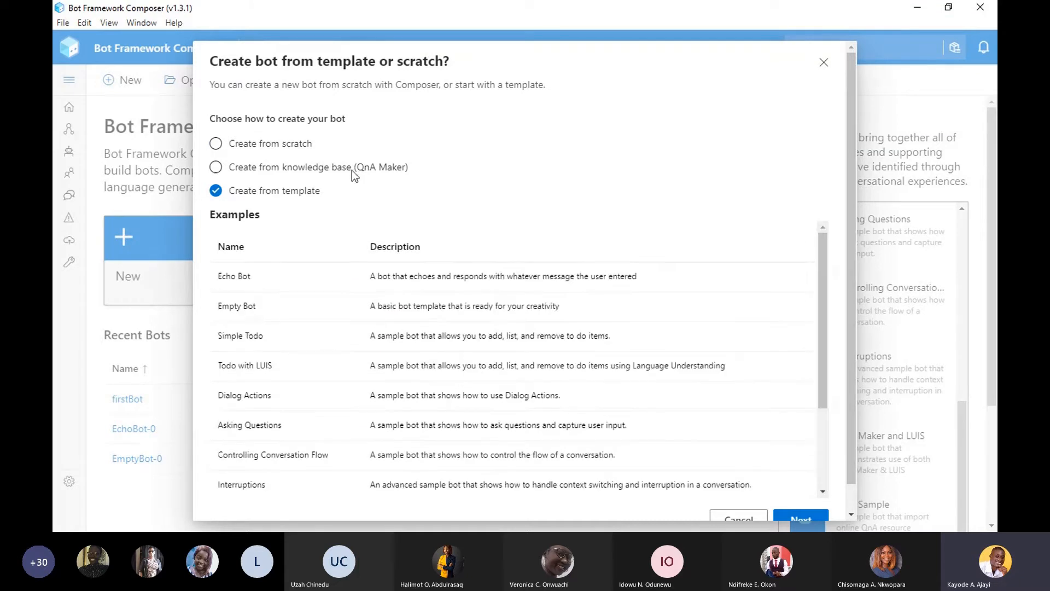
{"action": "left_click", "coordinate": [216, 144]}
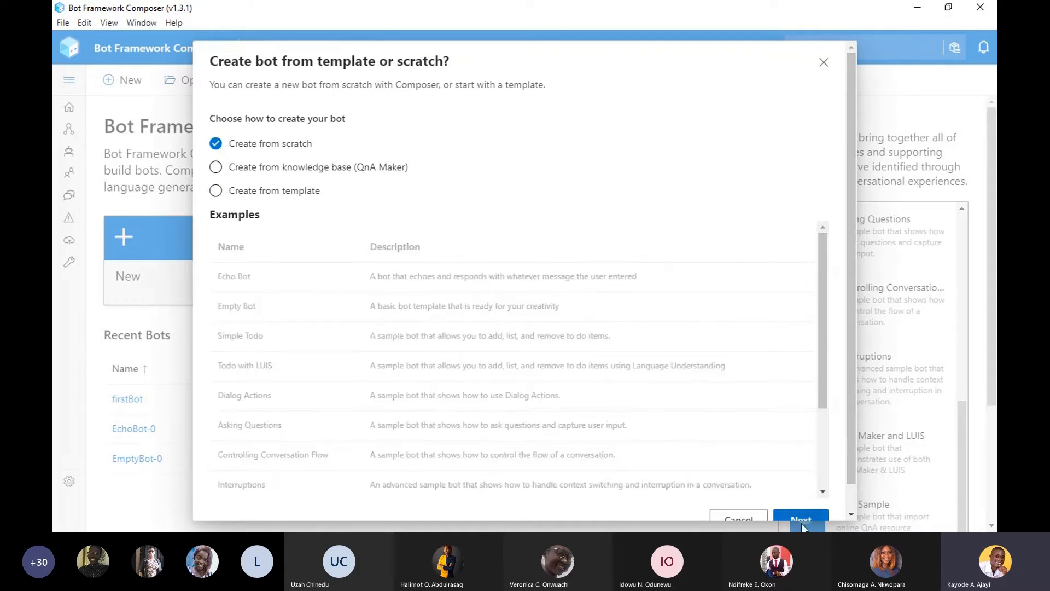
{"action": "left_click_drag", "start_coordinate": [852, 481], "coordinate": [852, 496]}
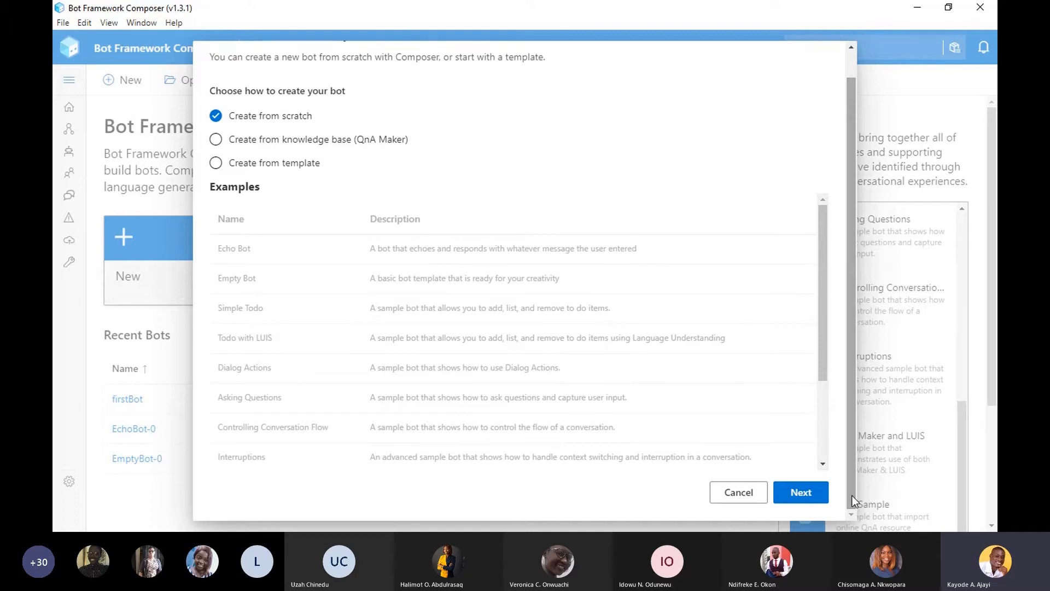
{"action": "left_click", "coordinate": [810, 492]}
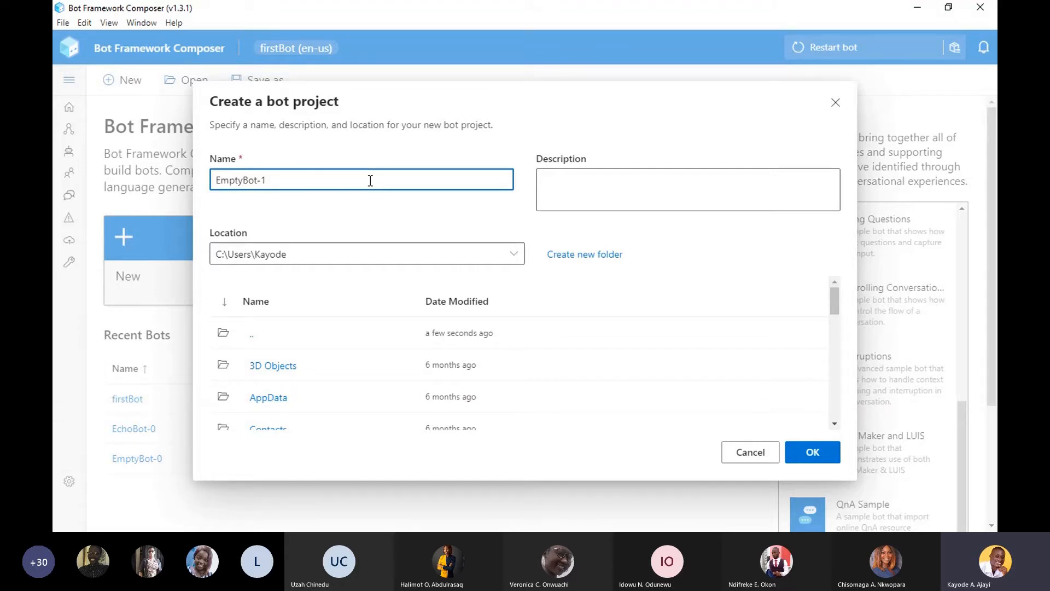
- Name the new bot project IntentBot, leave its description empty, and create it in the default location
{"action": "key", "text": "ctrl+a"}
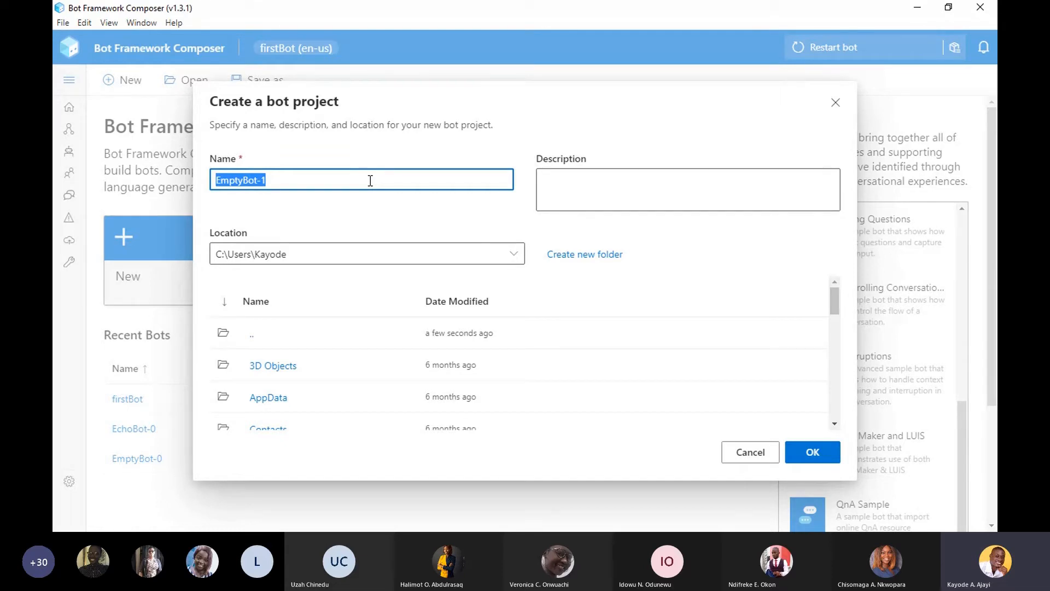
{"action": "type", "text": "INten"}
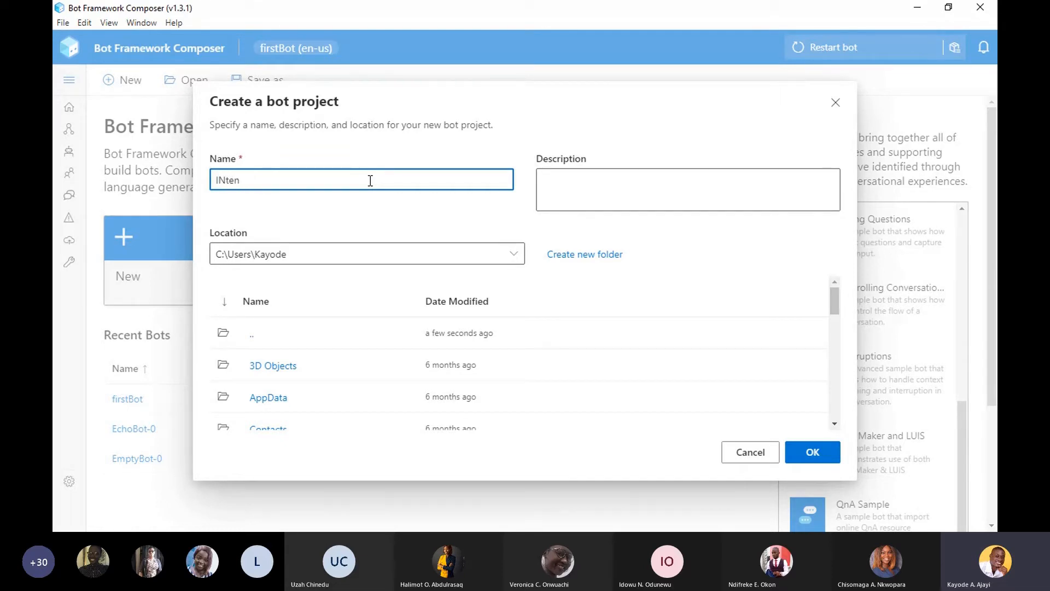
{"action": "key", "text": "BackSpace"}
{"action": "key", "text": "BackSpace"}
{"action": "key", "text": "BackSpace"}
{"action": "key", "text": "BackSpace"}
{"action": "type", "text": "IntentBot"}
{"action": "left_click_drag", "start_coordinate": [837, 307], "coordinate": [836, 271]}
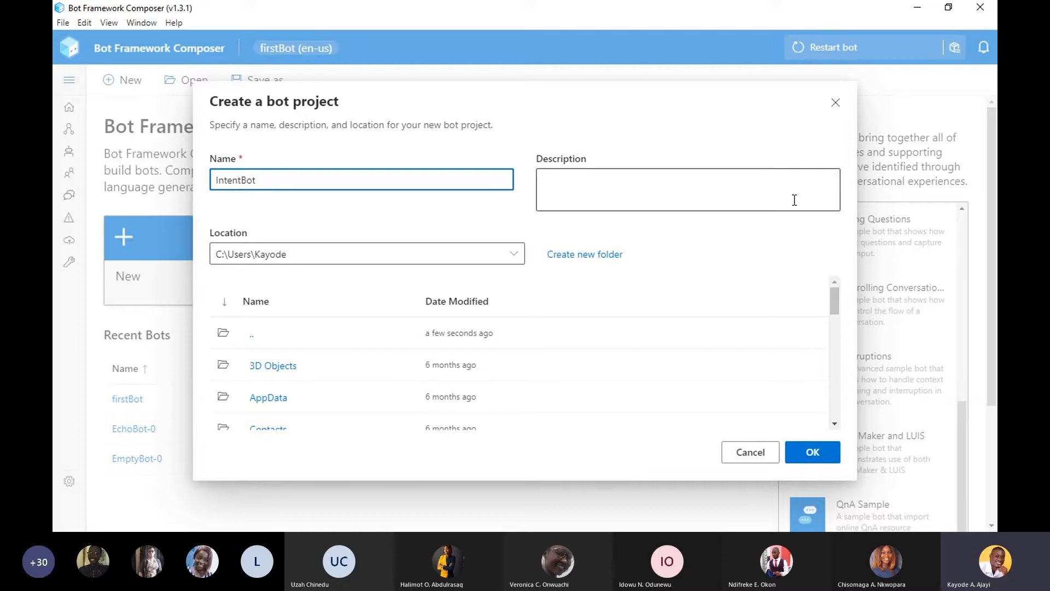
{"action": "left_click", "coordinate": [562, 179]}
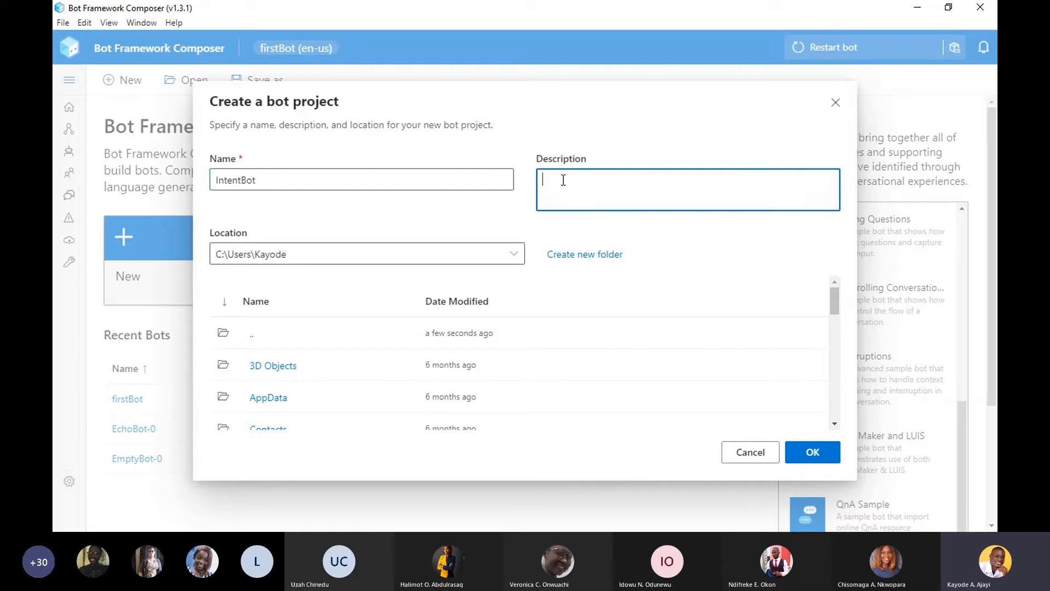
{"action": "left_click", "coordinate": [808, 463]}
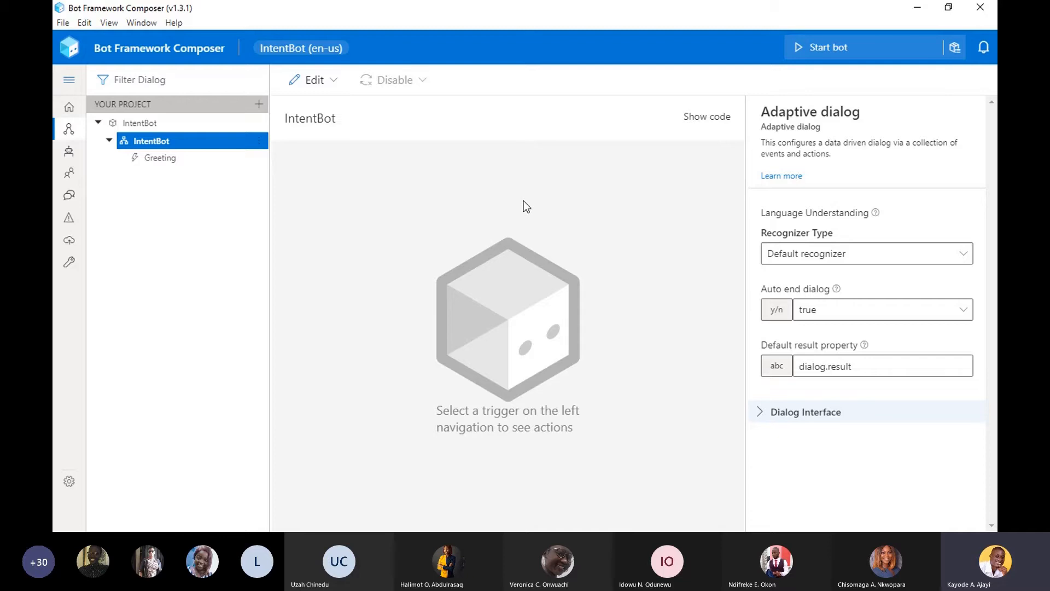
- Select the main IntentBot dialog in the project and start the bot
{"action": "left_click", "coordinate": [189, 159]}
{"action": "left_click", "coordinate": [178, 146]}
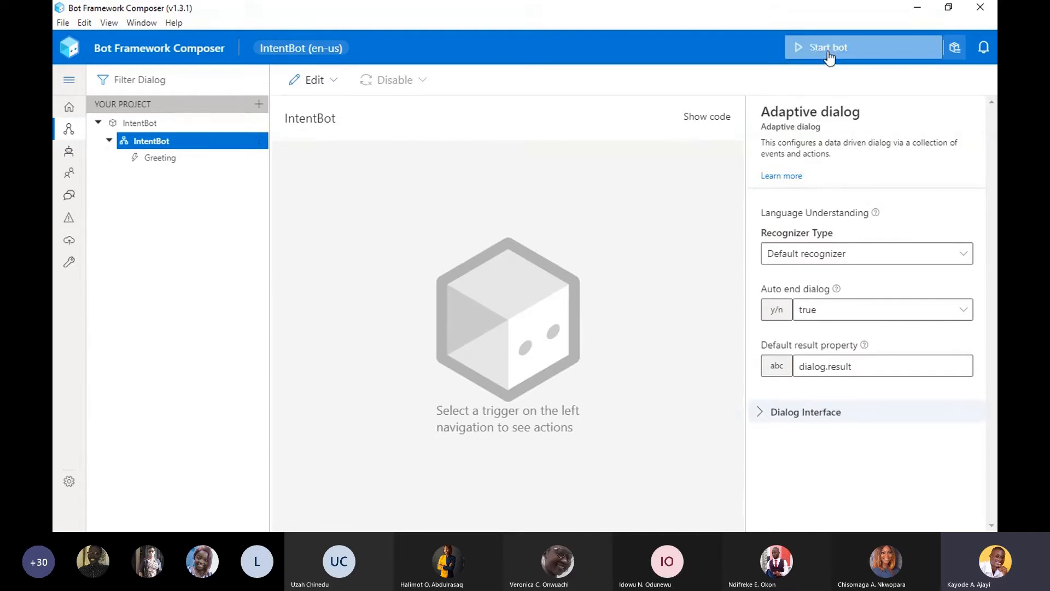
{"action": "left_click", "coordinate": [807, 48]}
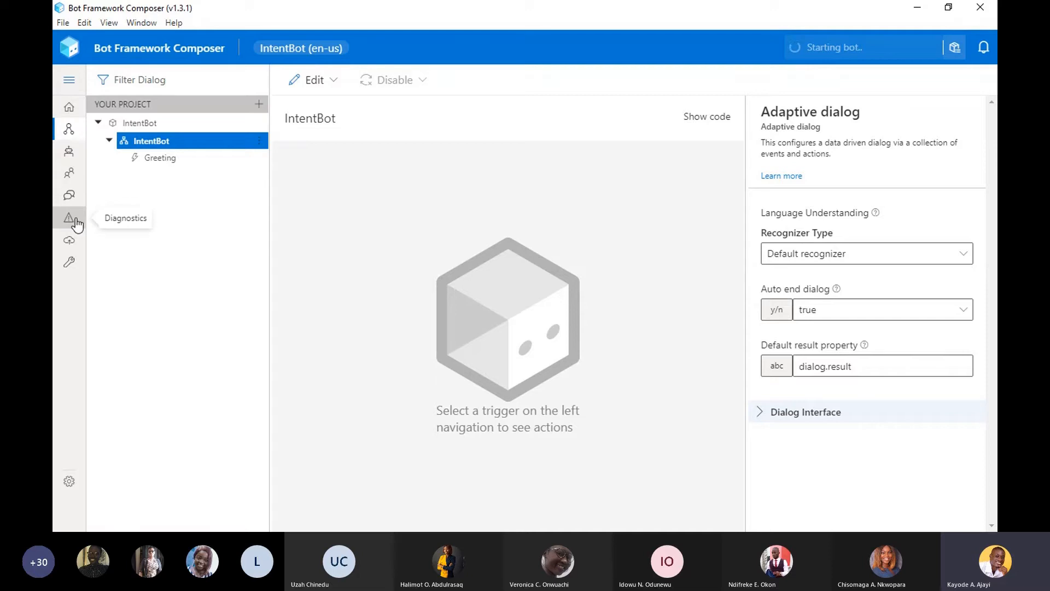
- Visit the home page, return to IntentBot's design view, and expand the navigation to show its page names
{"action": "left_click", "coordinate": [68, 109]}
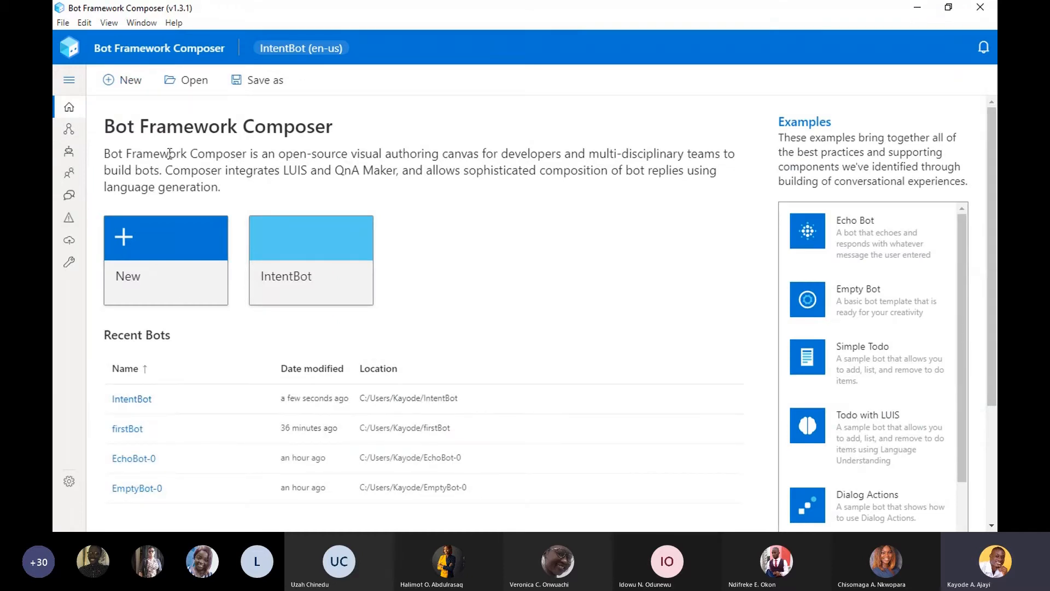
{"action": "left_click", "coordinate": [69, 130]}
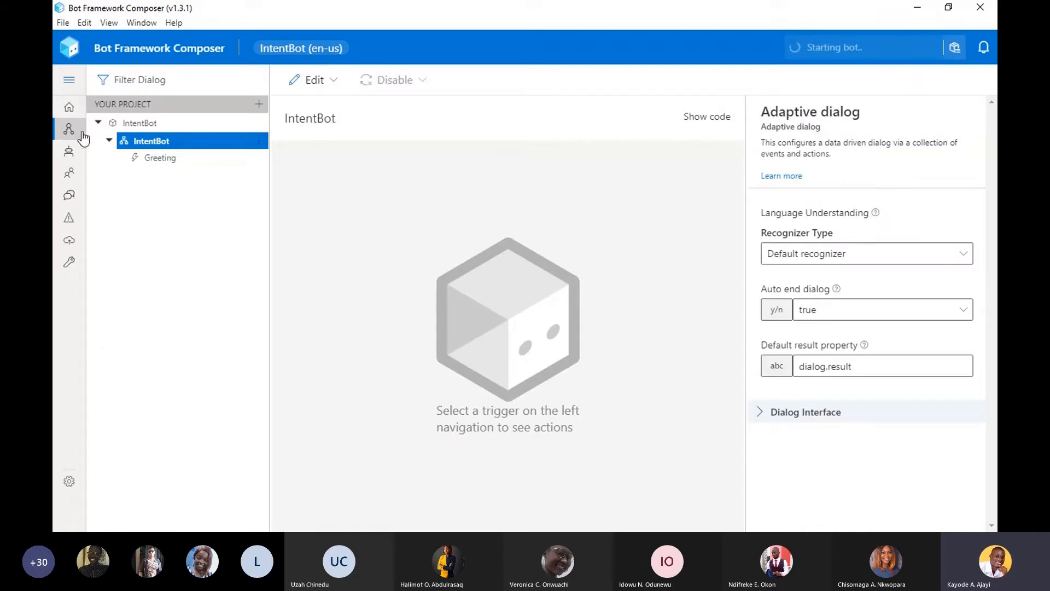
{"action": "left_click", "coordinate": [70, 84]}
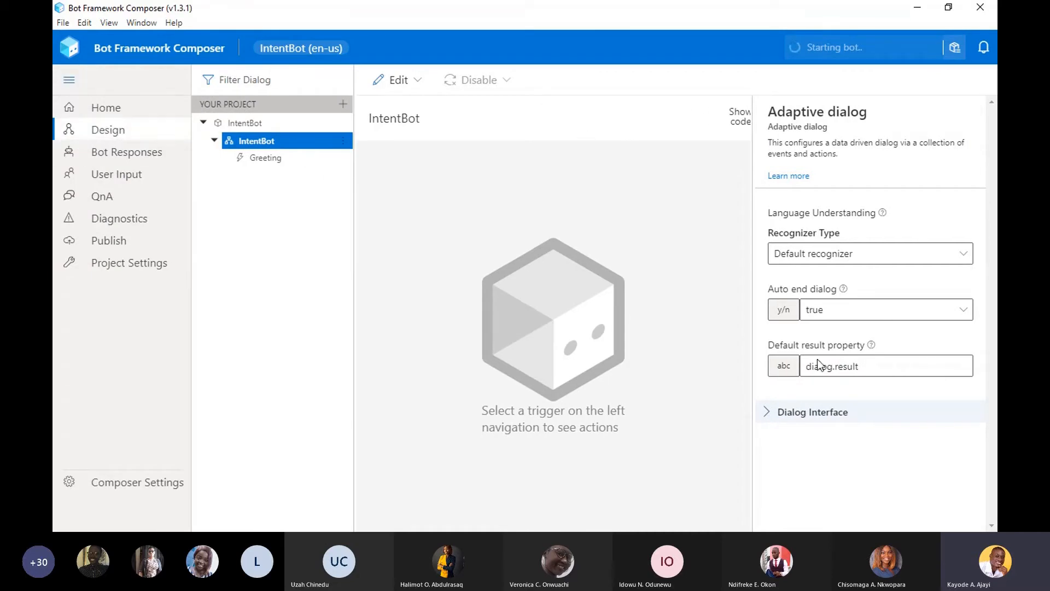
- Look through IntentBot's Bot Responses, User Input, QnA and Diagnostics pages, cancelling the firewall alert without allowing access
{"action": "left_click", "coordinate": [75, 162]}
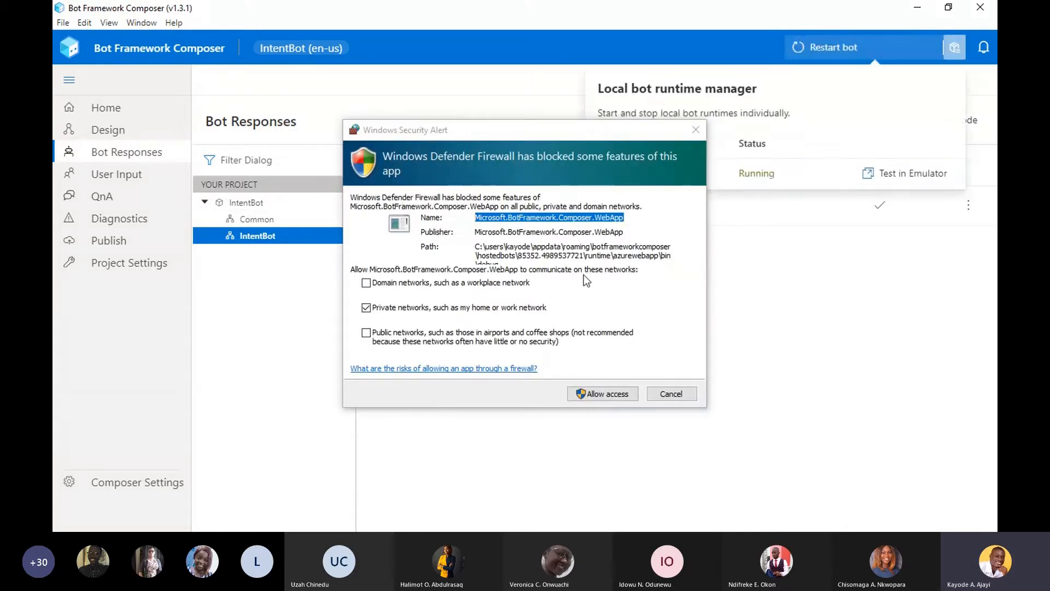
{"action": "left_click", "coordinate": [682, 395]}
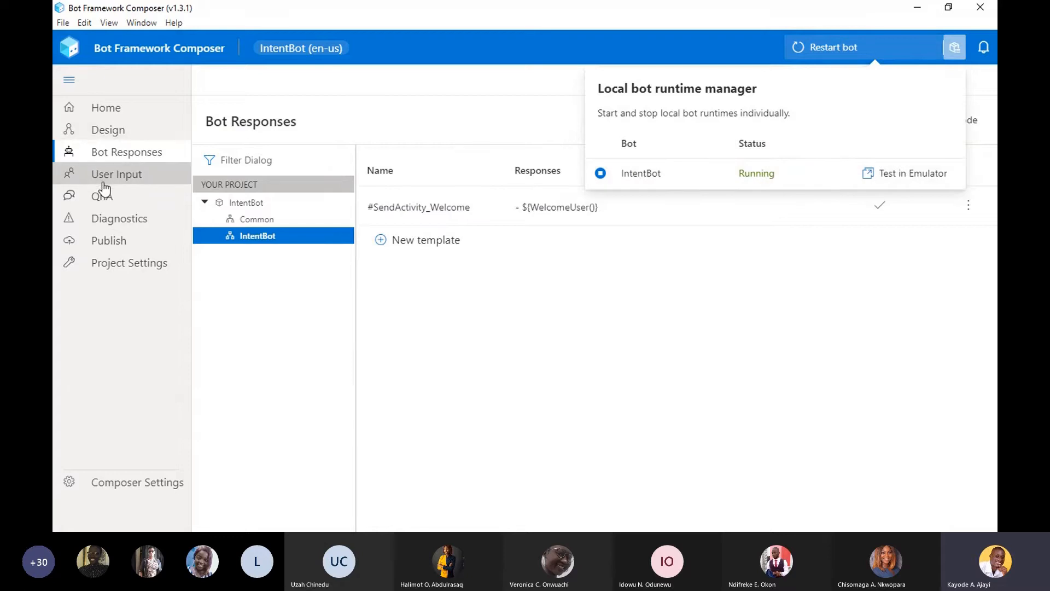
{"action": "left_click", "coordinate": [104, 185]}
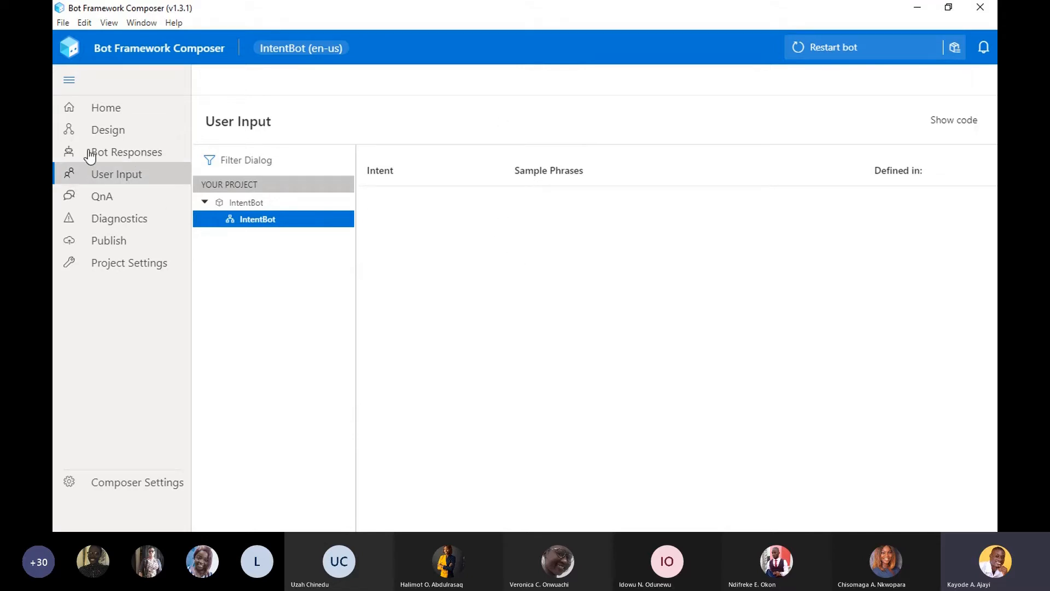
{"action": "left_click", "coordinate": [100, 204]}
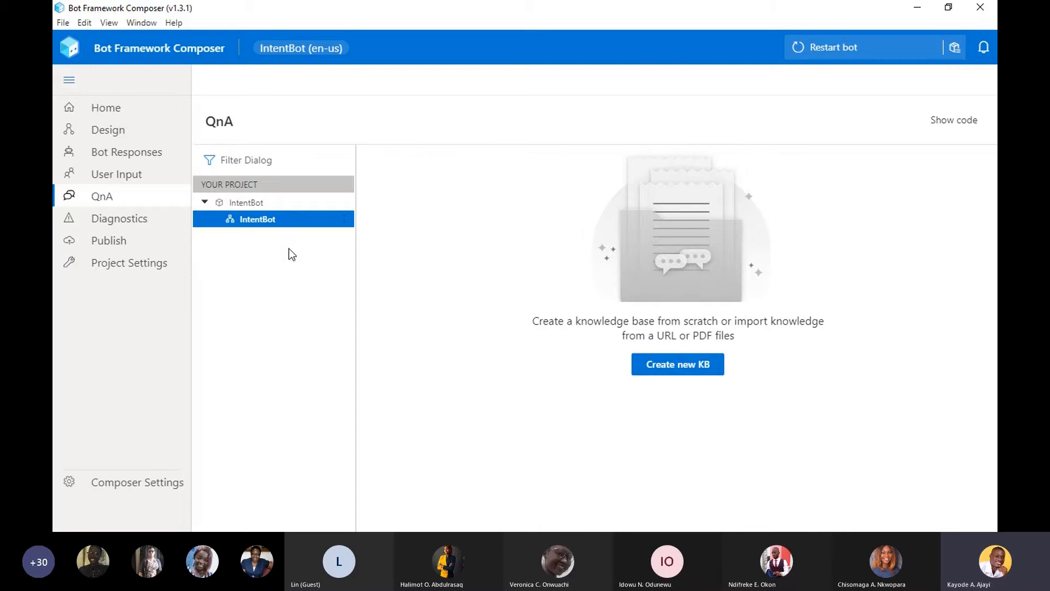
{"action": "left_click", "coordinate": [167, 226]}
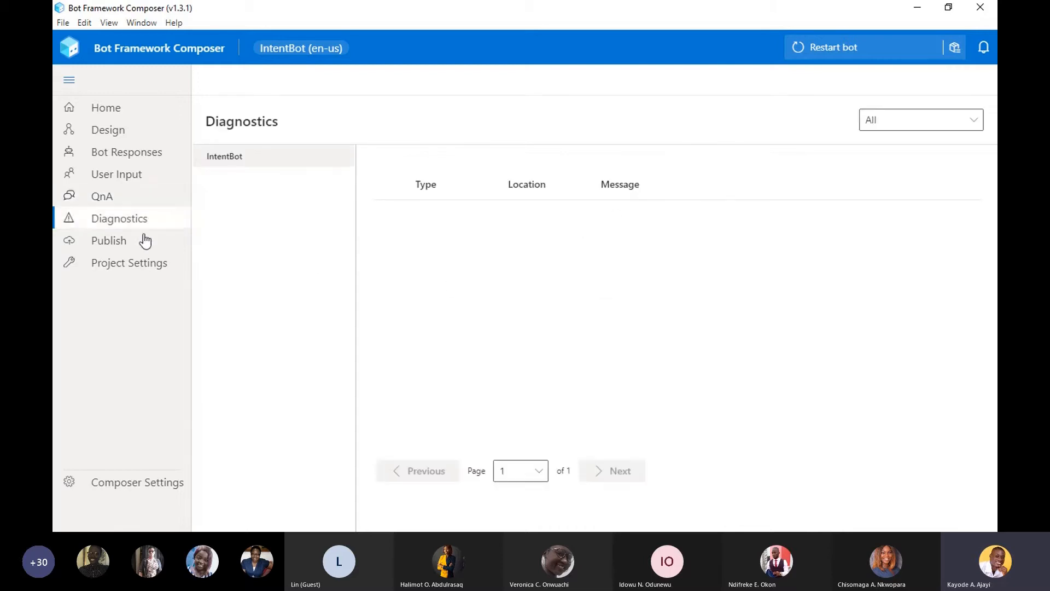
- Open IntentBot's project settings and review the options from the skill host endpoint down to the publish targets
{"action": "left_click", "coordinate": [116, 241]}
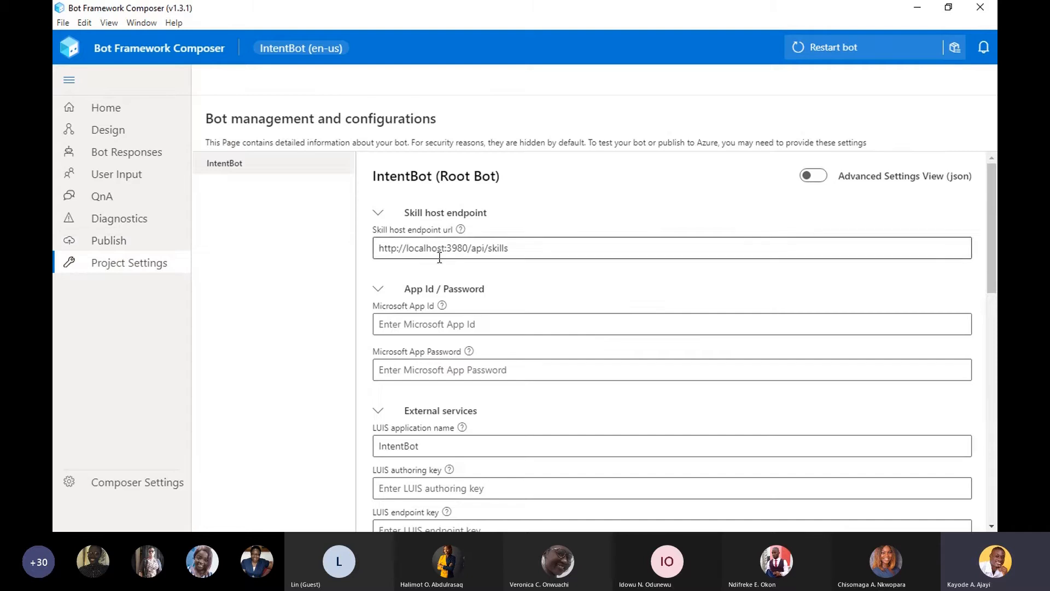
{"action": "scroll", "coordinate": [991, 238], "scroll_direction": "down", "scroll_amount": 1}
{"action": "left_click_drag", "start_coordinate": [991, 246], "coordinate": [988, 399]}
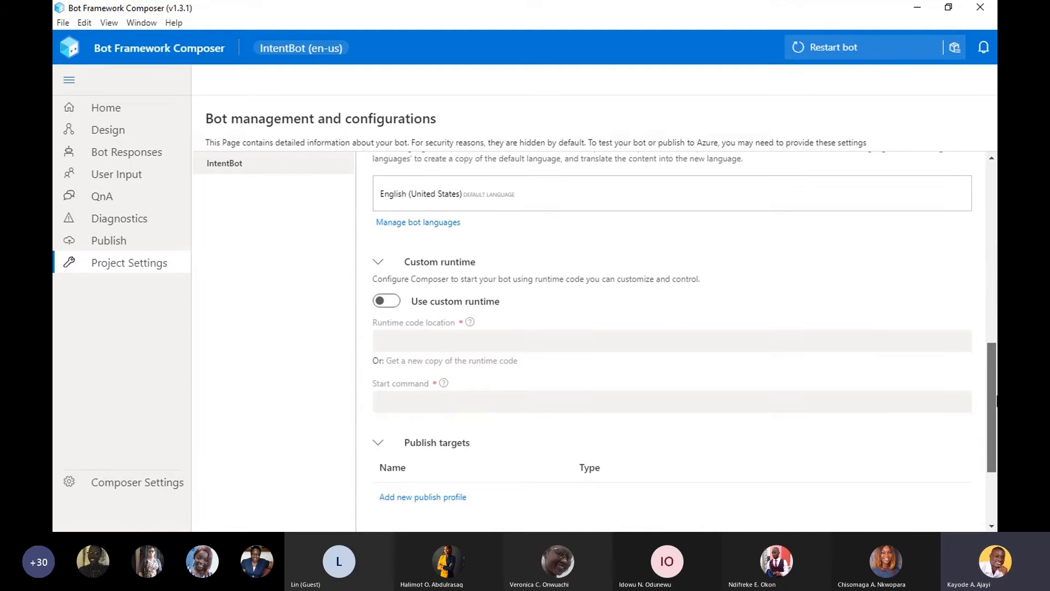
- Visit the home page, return to IntentBot's design view, and collapse the navigation
{"action": "left_click", "coordinate": [123, 117]}
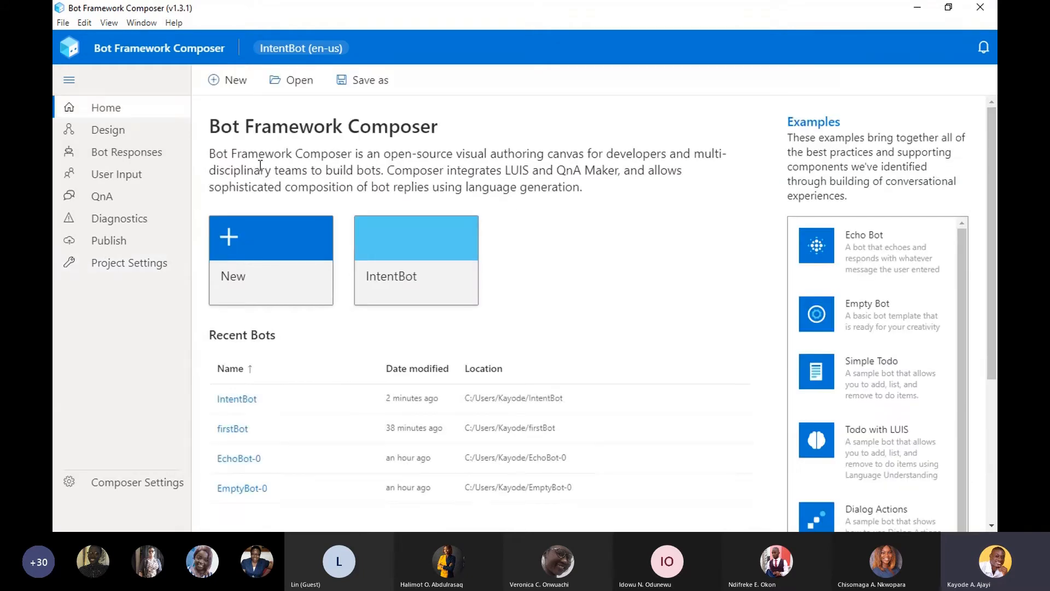
{"action": "left_click", "coordinate": [86, 131]}
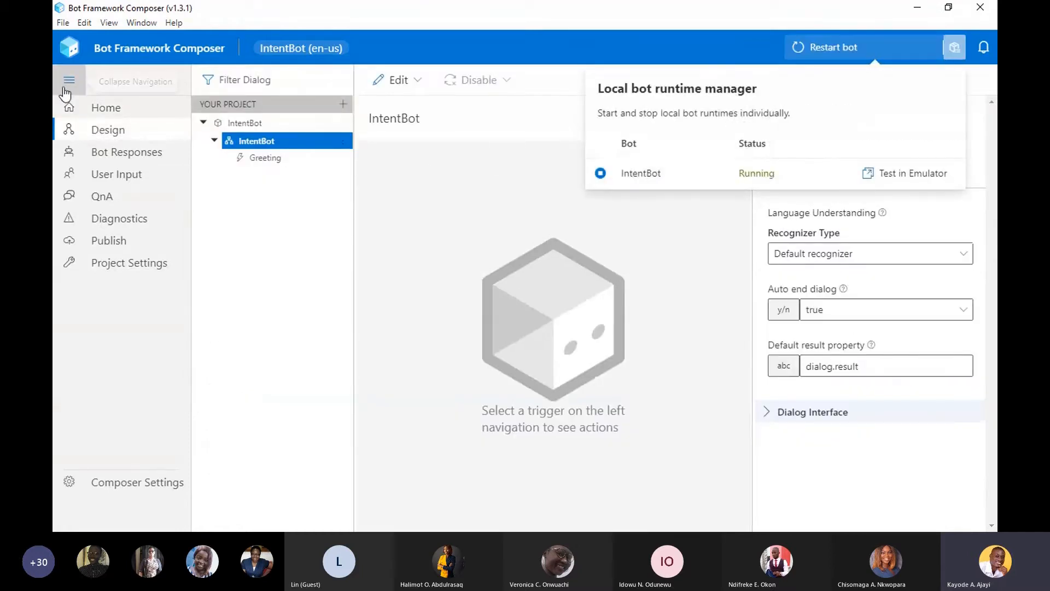
{"action": "left_click", "coordinate": [67, 82]}
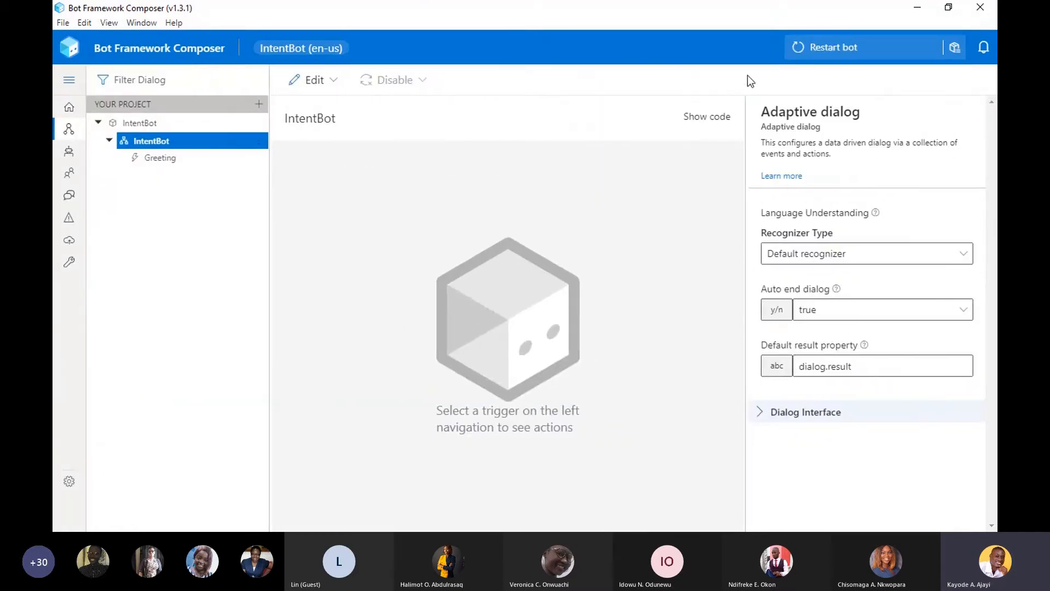
- Test the running IntentBot in Bot Framework Emulator by sending it the message "hi"
{"action": "left_click", "coordinate": [954, 50]}
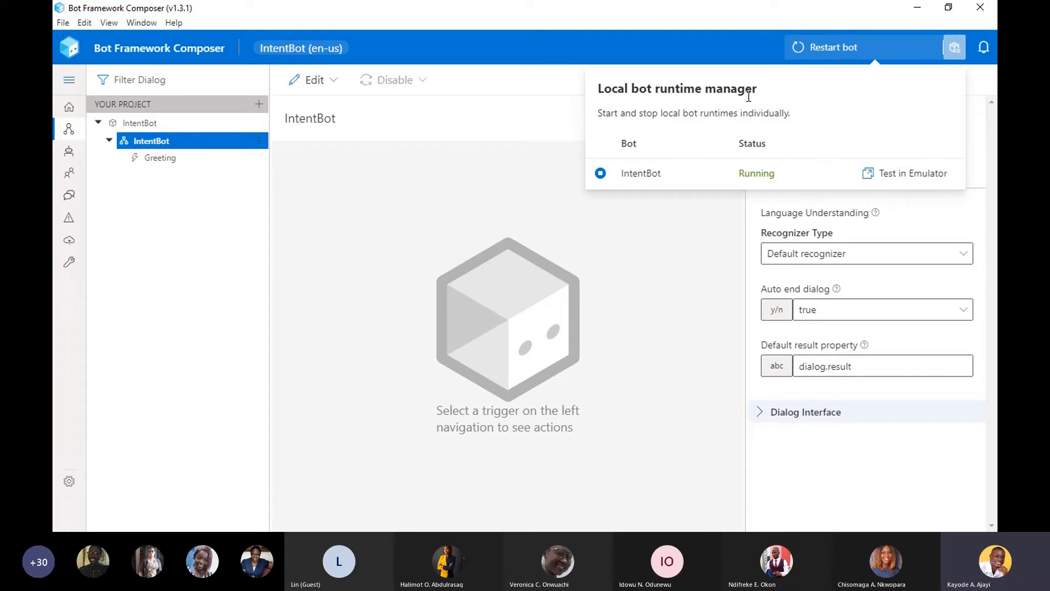
{"action": "left_click", "coordinate": [915, 176]}
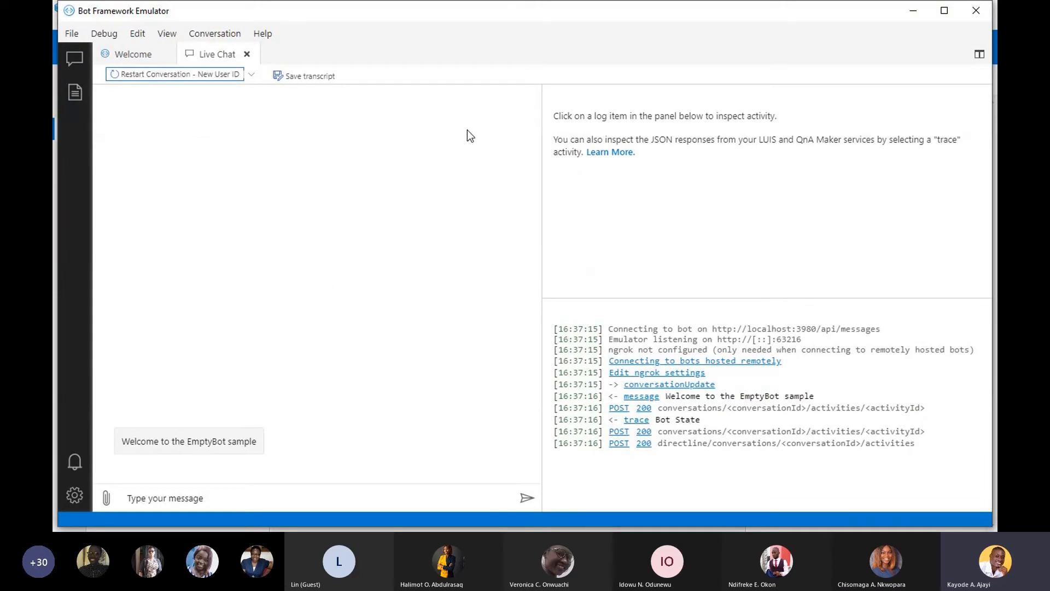
{"action": "left_click", "coordinate": [159, 496]}
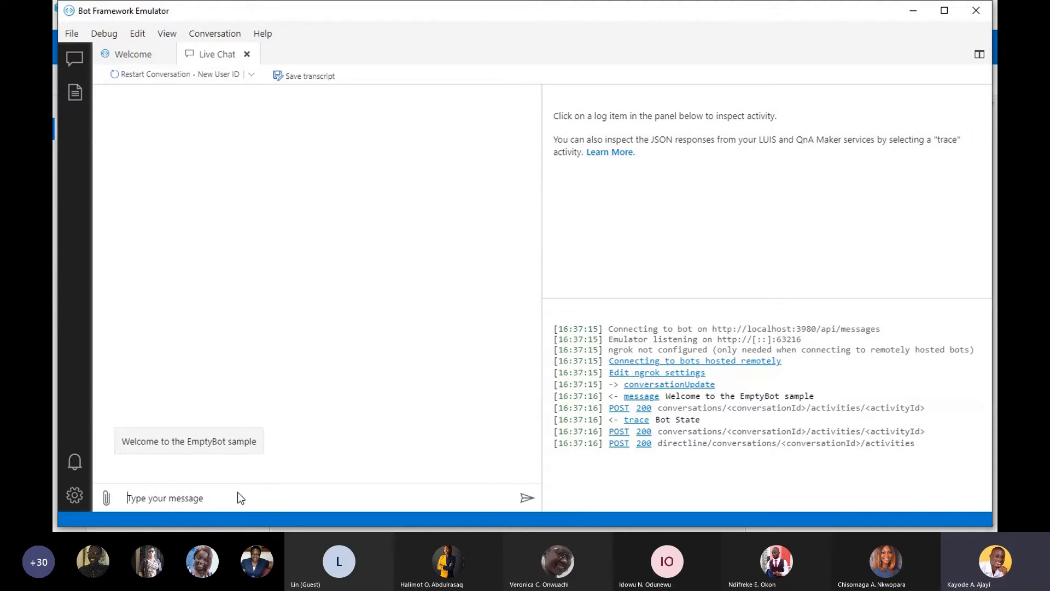
{"action": "type", "text": "hi"}
{"action": "key", "text": "Return"}
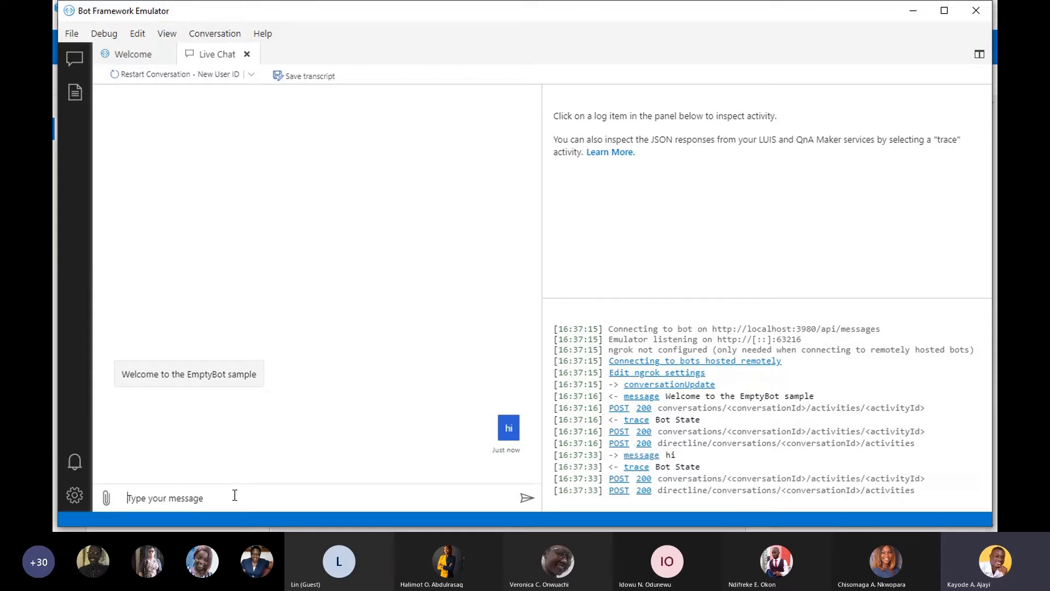
- Inspect the welcome message's JSON, and return to Bot Framework Composer with the emulator windows and runtime manager dismissed
{"action": "left_click", "coordinate": [270, 380]}
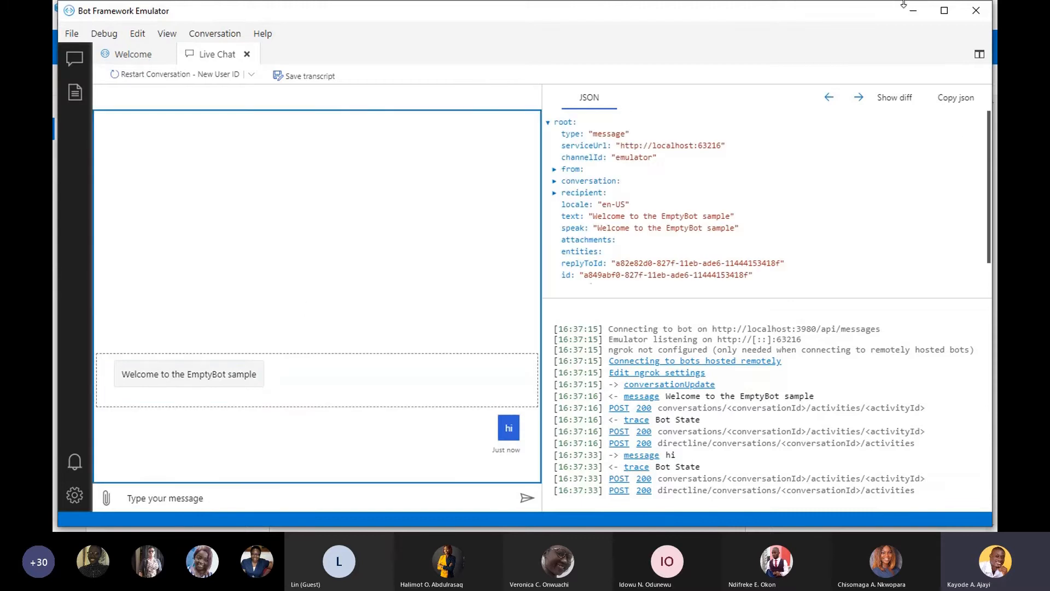
{"action": "left_click", "coordinate": [919, 12]}
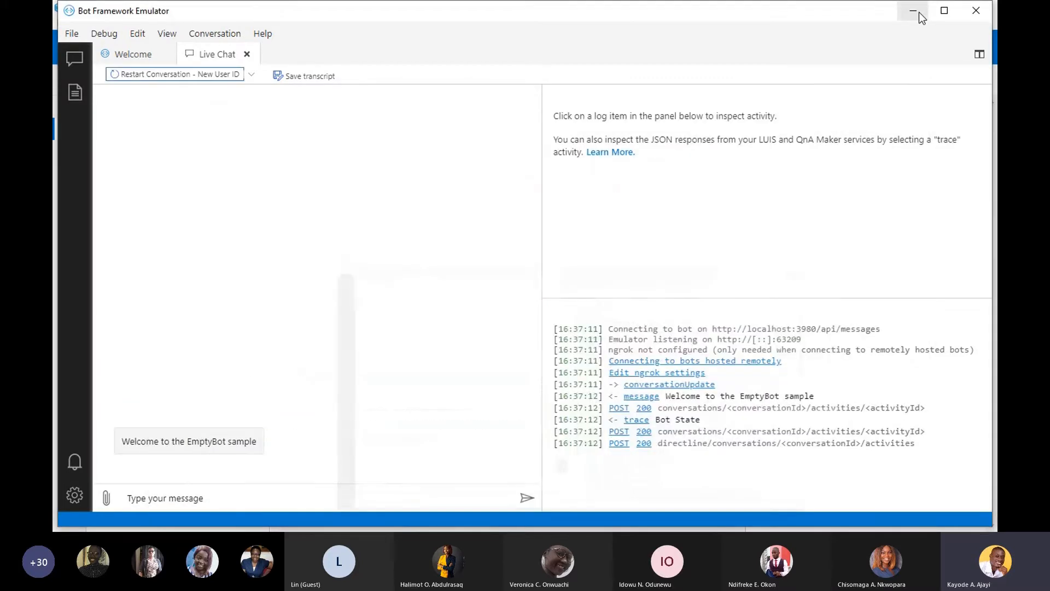
{"action": "left_click", "coordinate": [983, 9]}
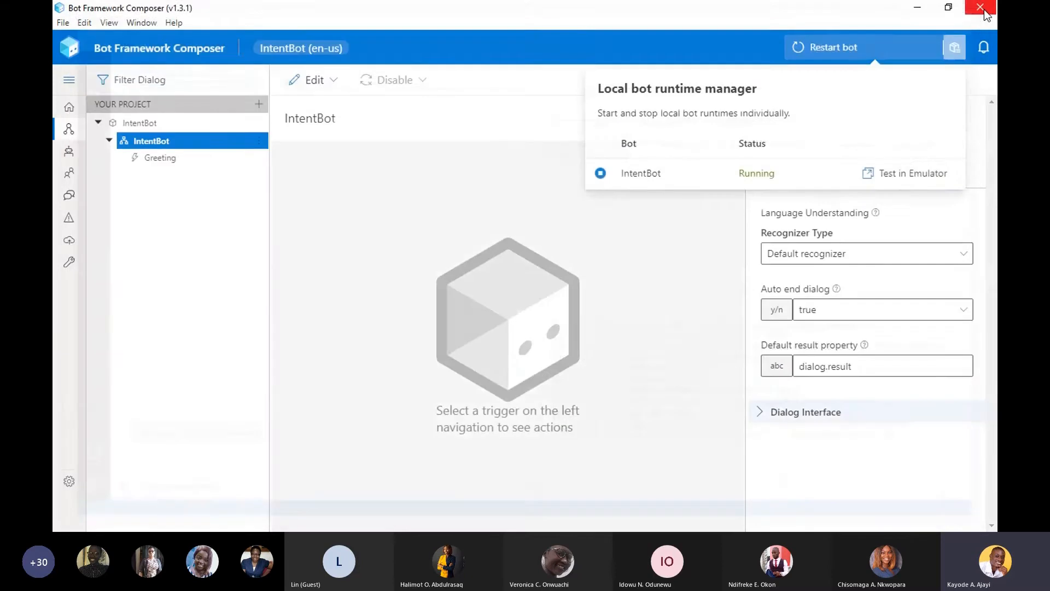
{"action": "left_click", "coordinate": [484, 197]}
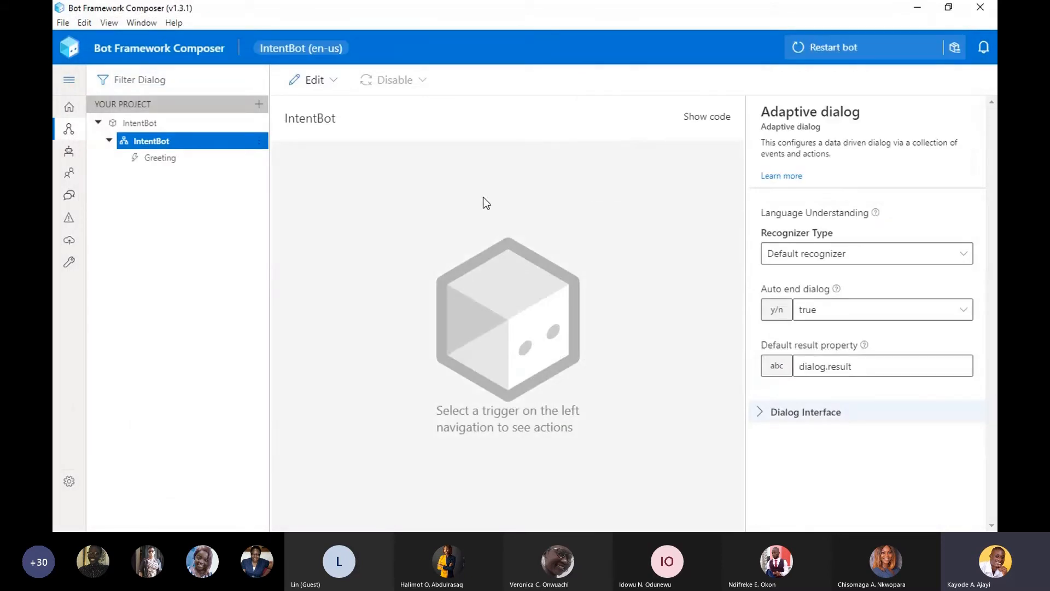
- Open the Greeting trigger and examine its flow from the loop through the if/else branch to the response action
{"action": "left_click", "coordinate": [166, 164]}
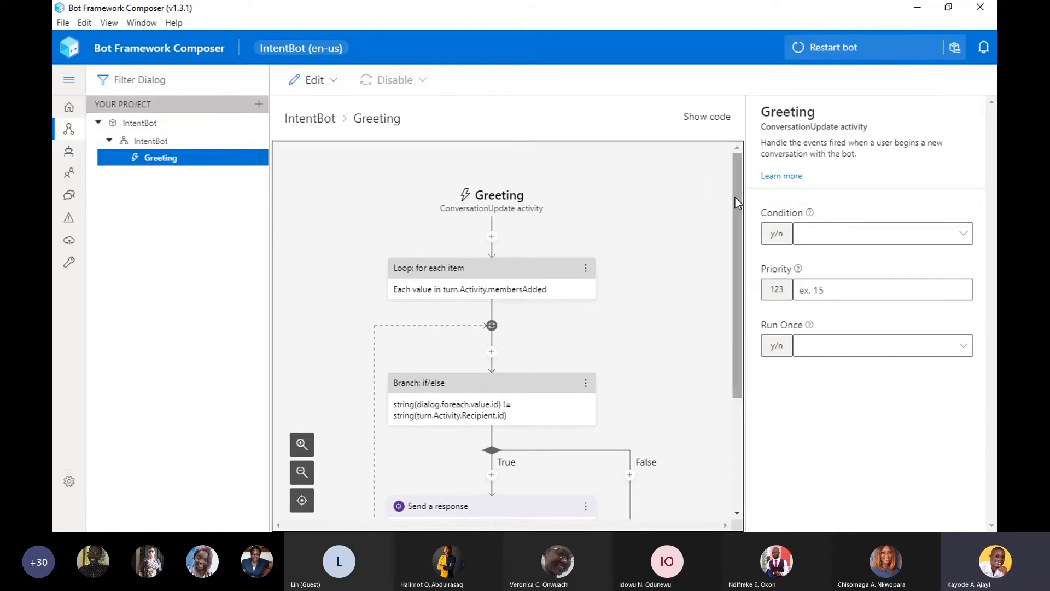
{"action": "left_click_drag", "start_coordinate": [735, 197], "coordinate": [730, 252]}
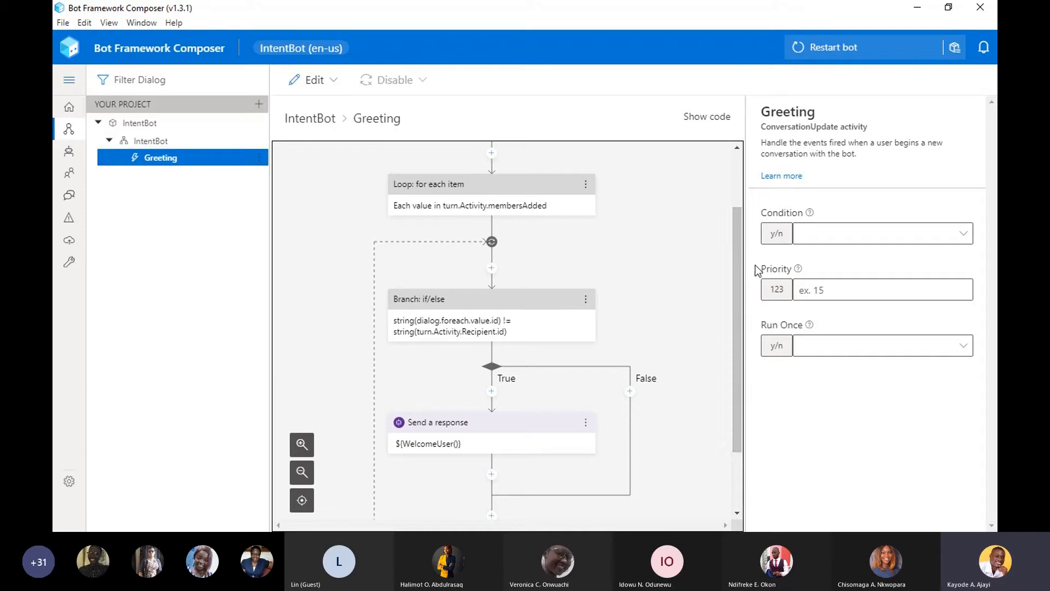
{"action": "left_click_drag", "start_coordinate": [739, 278], "coordinate": [738, 149]}
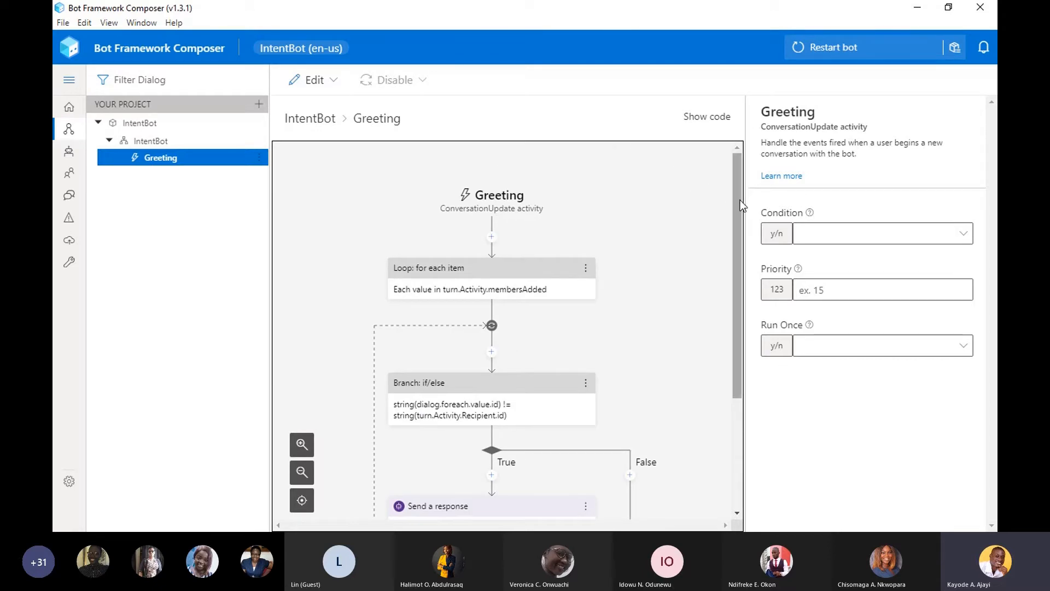
{"action": "left_click_drag", "start_coordinate": [737, 209], "coordinate": [723, 262]}
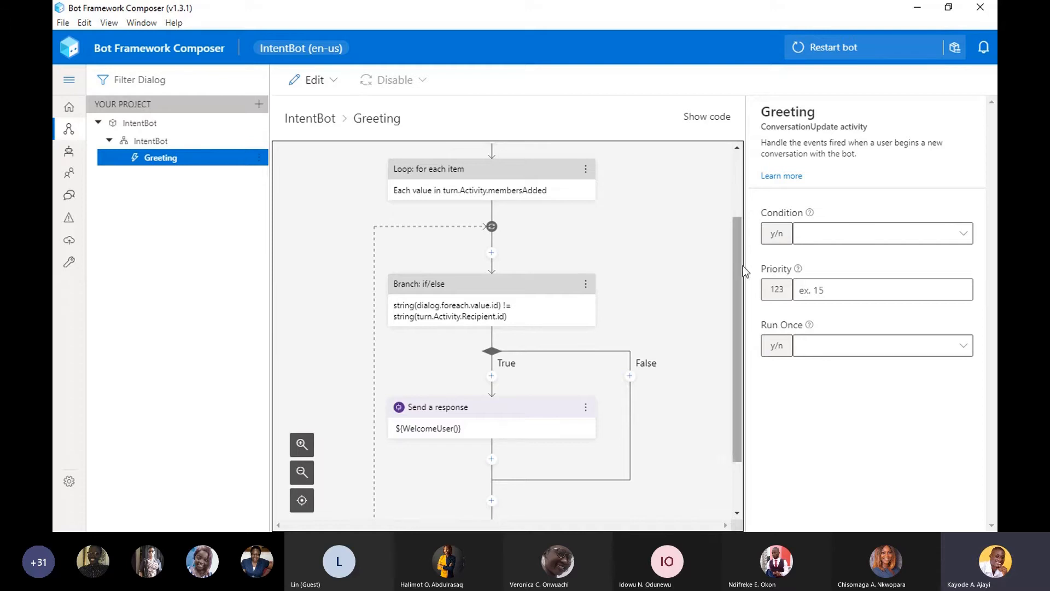
{"action": "left_click_drag", "start_coordinate": [737, 271], "coordinate": [737, 286]}
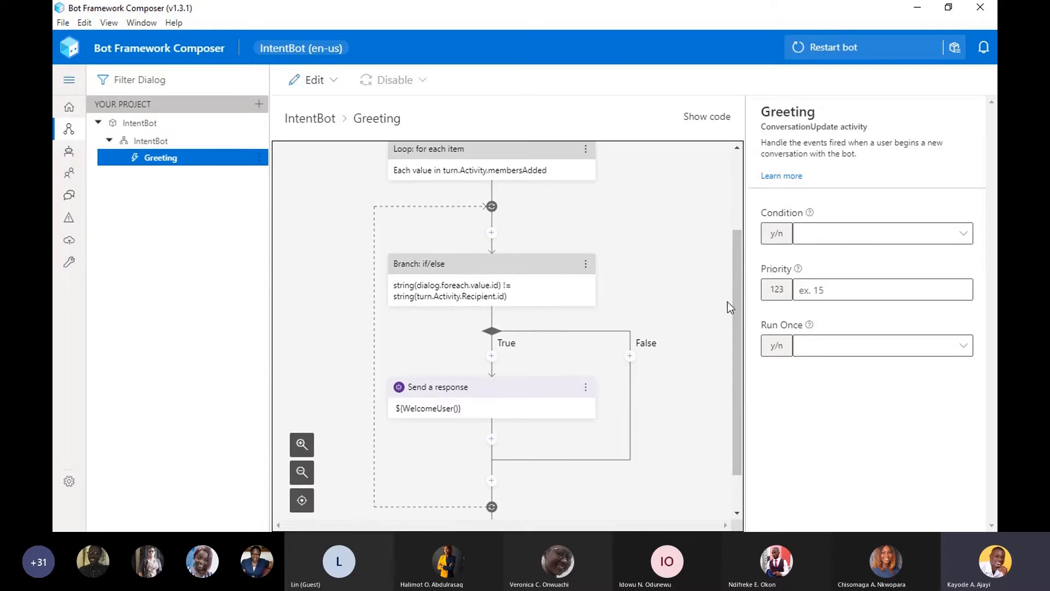
{"action": "left_click_drag", "start_coordinate": [736, 316], "coordinate": [728, 379]}
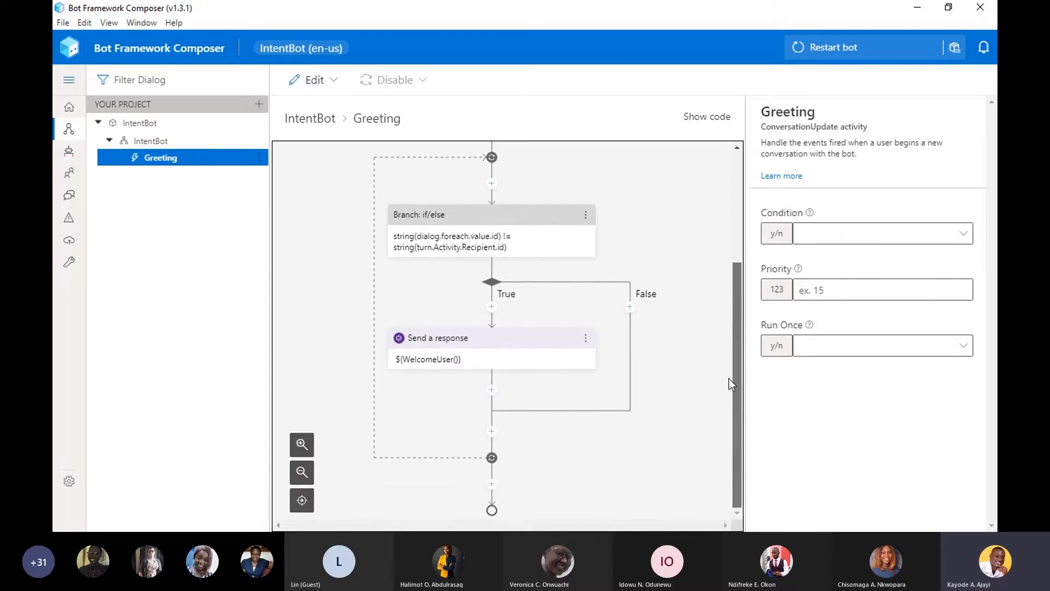
- Select the Send a response action in the Greeting flow and examine its language generation expression
{"action": "left_click", "coordinate": [526, 367]}
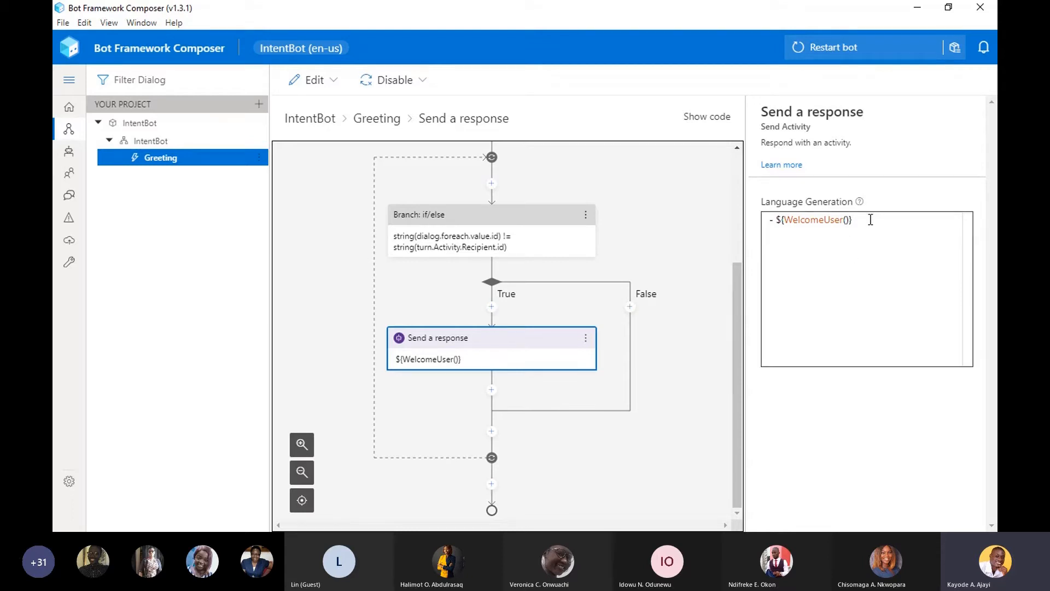
{"action": "left_click_drag", "start_coordinate": [870, 221], "coordinate": [773, 217]}
{"action": "left_click", "coordinate": [847, 266]}
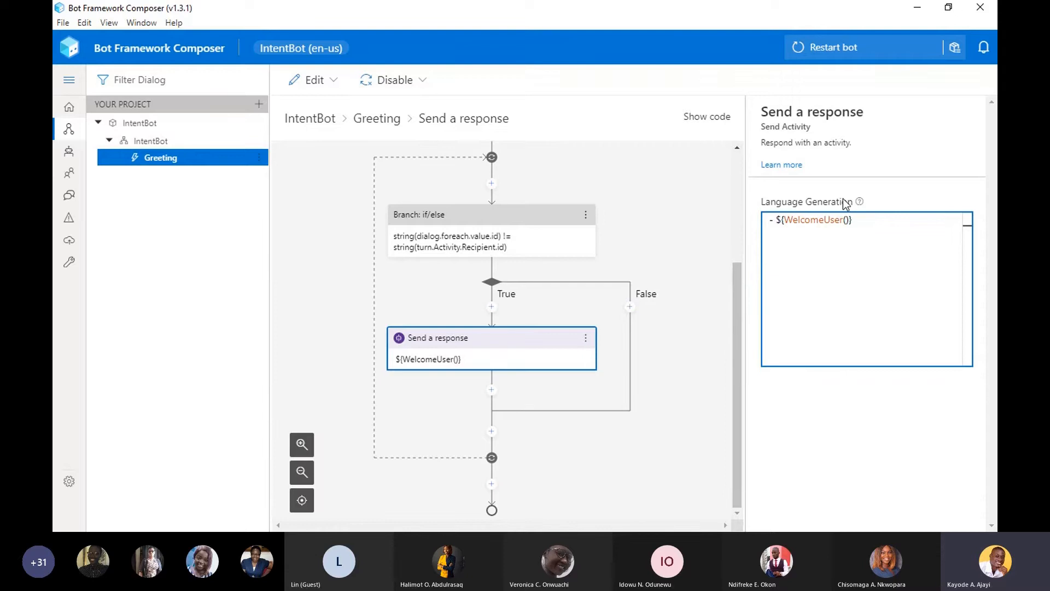
{"action": "mouse_move", "coordinate": [859, 201]}
{"action": "mouse_move", "coordinate": [859, 220]}
{"action": "left_mouse_down"}
{"action": "mouse_move", "coordinate": [800, 221]}
{"action": "mouse_move", "coordinate": [860, 216]}
{"action": "left_mouse_up"}
{"action": "left_click", "coordinate": [858, 228]}
- In the Common bot responses, replace the #WelcomeUser response text with "Hello I am IntentBot."
{"action": "mouse_move", "coordinate": [827, 221]}
{"action": "left_click", "coordinate": [68, 162]}
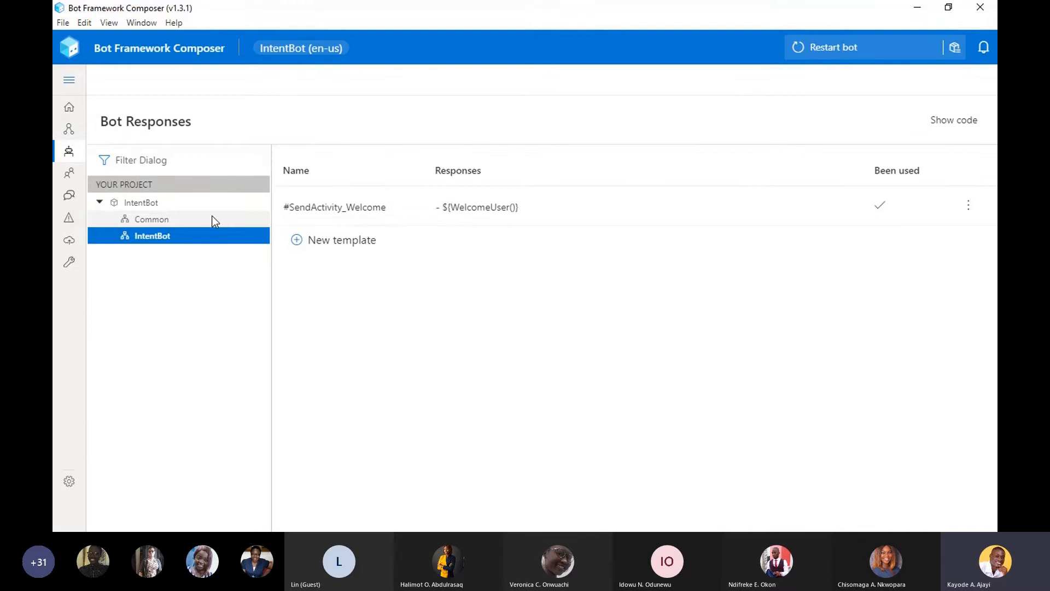
{"action": "left_click", "coordinate": [178, 222]}
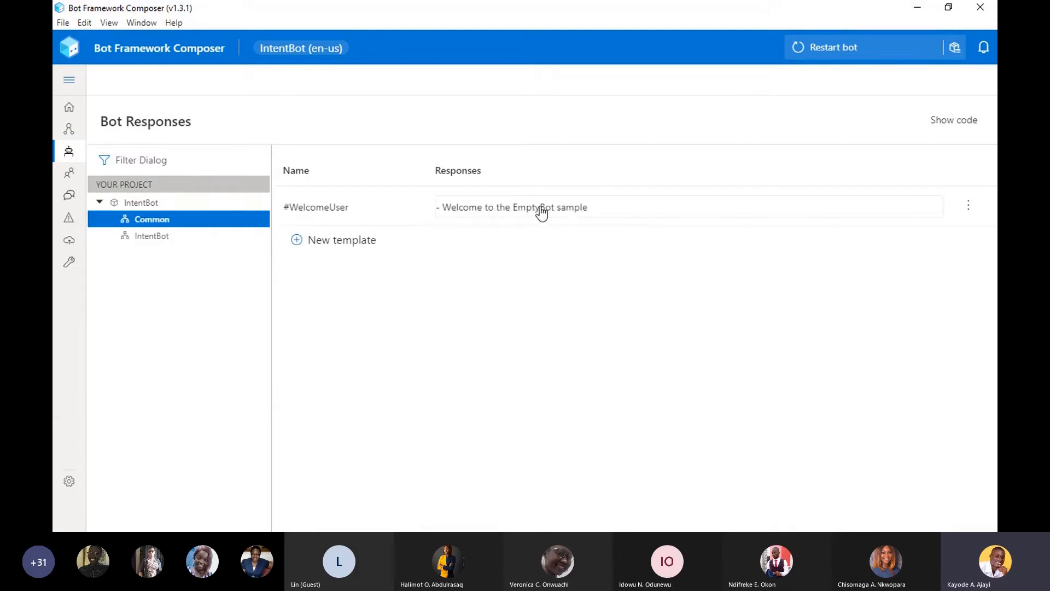
{"action": "left_click", "coordinate": [605, 207]}
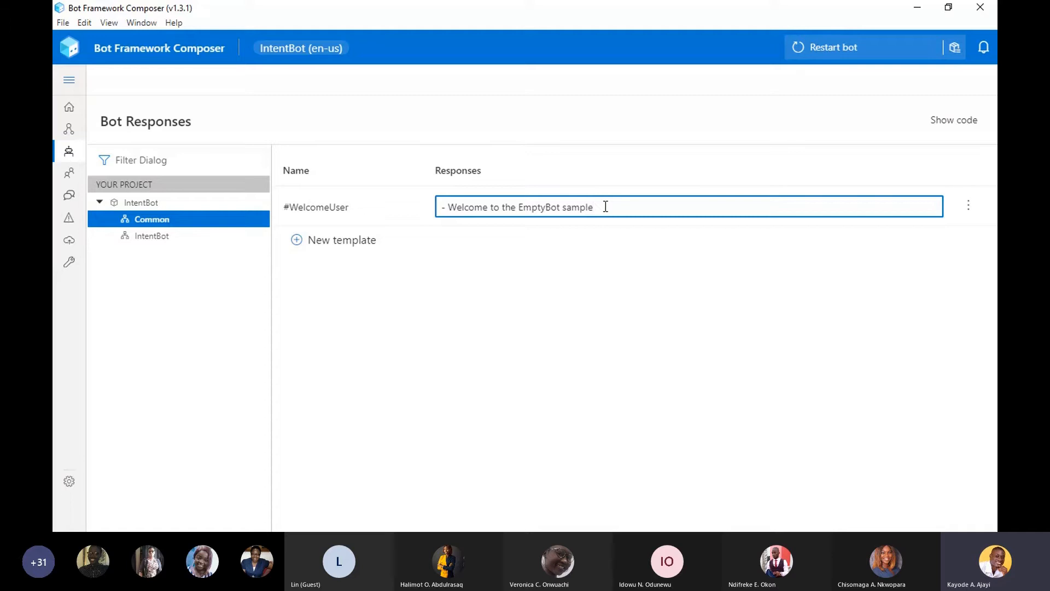
{"action": "key", "text": "Return"}
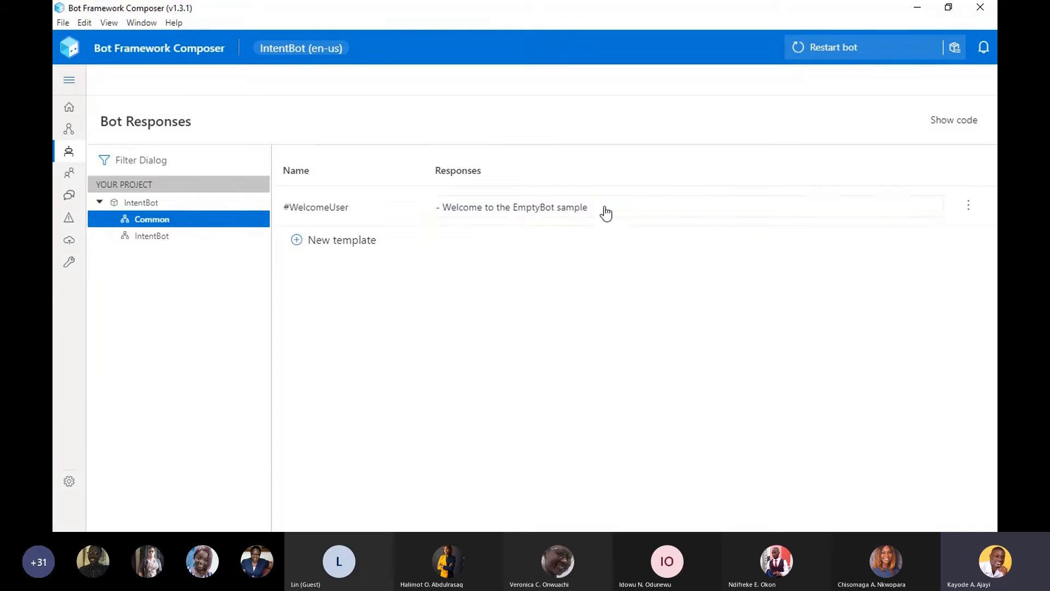
{"action": "left_click", "coordinate": [605, 208]}
{"action": "key", "text": "ctrl+a"}
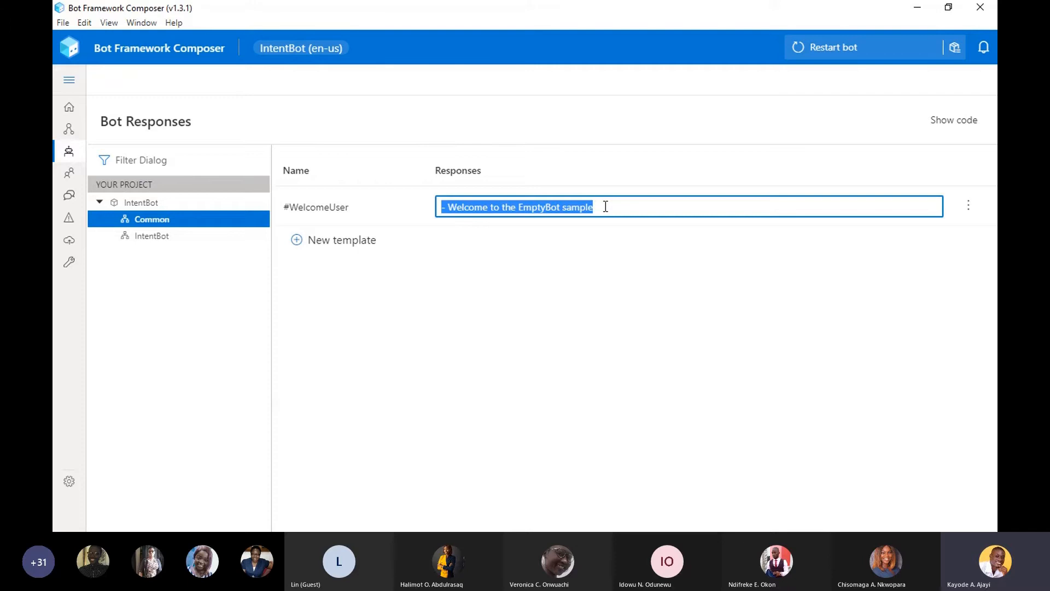
{"action": "type", "text": "H"}
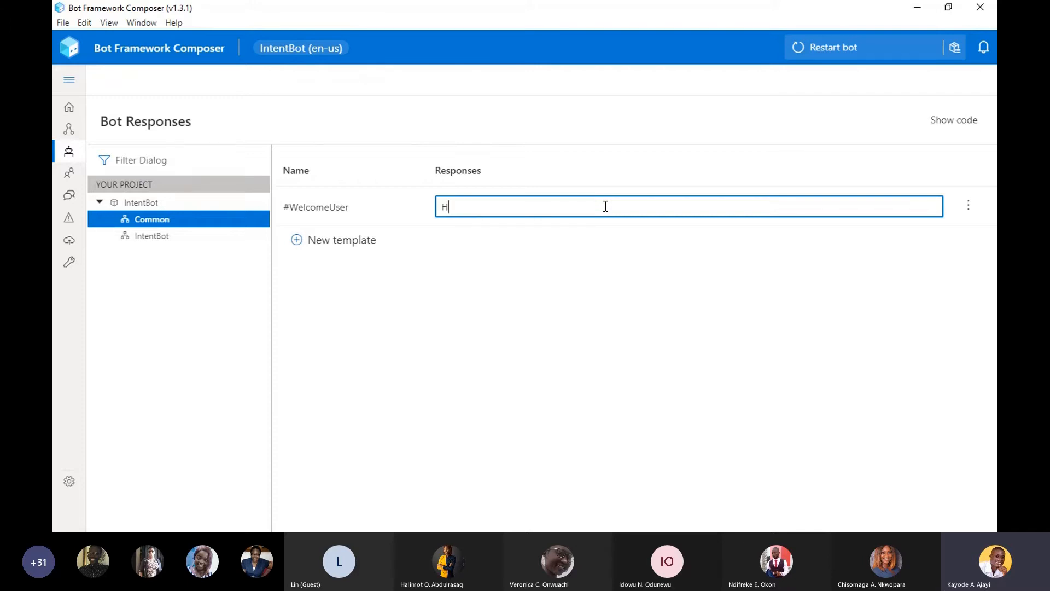
{"action": "type", "text": "ello I am IntentBot"}
{"action": "key", "text": "Return"}
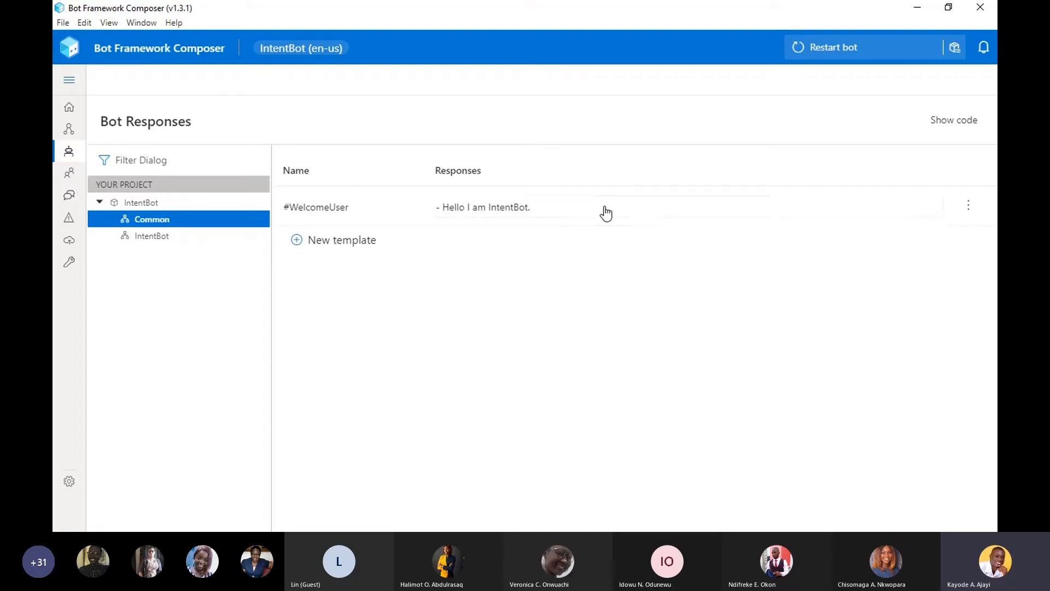
- Add "- Hi! welcome to Intent Bot" as a second #WelcomeUser response line in the code editor and return to the template list
{"action": "left_click", "coordinate": [969, 212]}
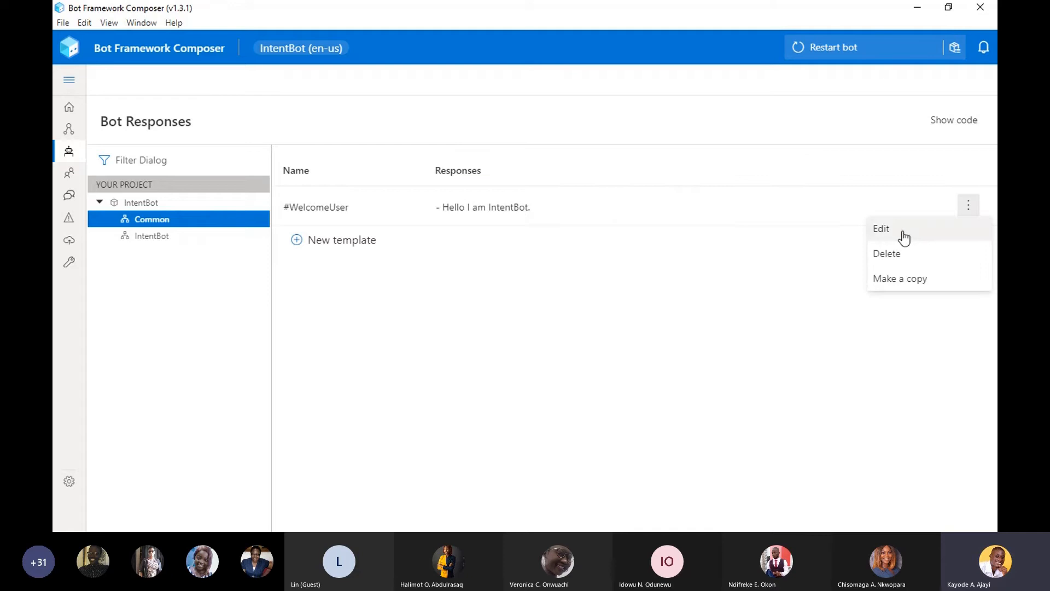
{"action": "left_click", "coordinate": [905, 234]}
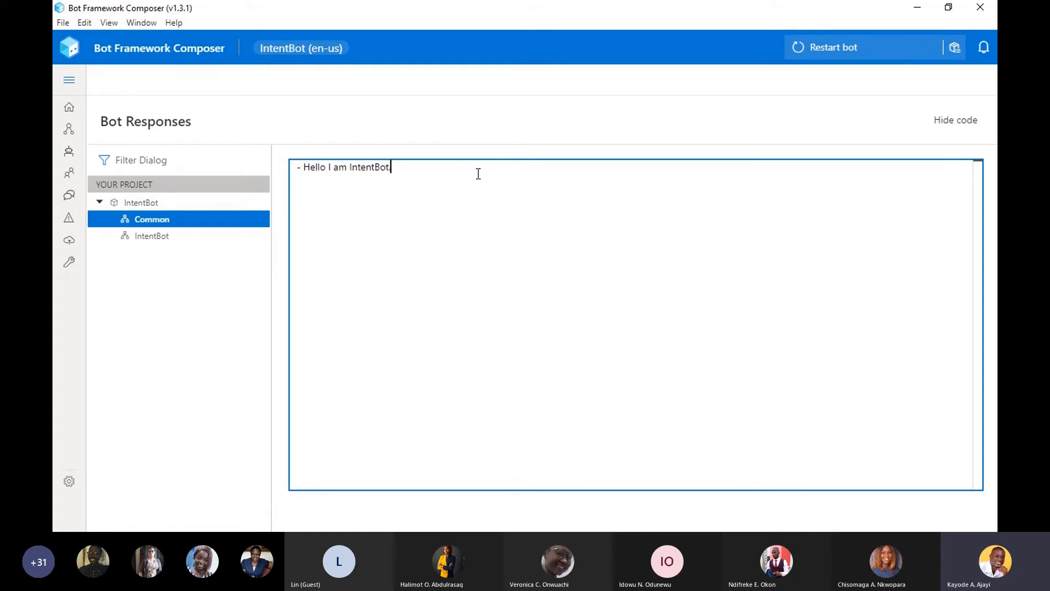
{"action": "key", "text": "Return"}
{"action": "type", "text": "-"}
{"action": "type", "text": "Hi! Welcome to Intent"}
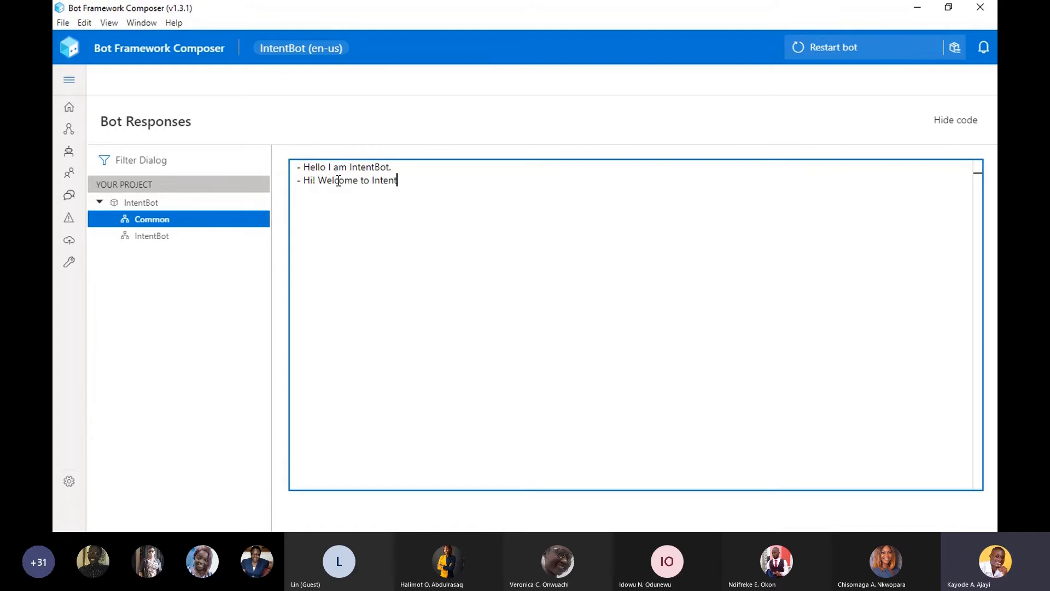
{"action": "type", "text": " Bot"}
{"action": "left_click", "coordinate": [325, 182]}
{"action": "key", "text": "BackSpace"}
{"action": "type", "text": "w"}
{"action": "left_click", "coordinate": [960, 122]}
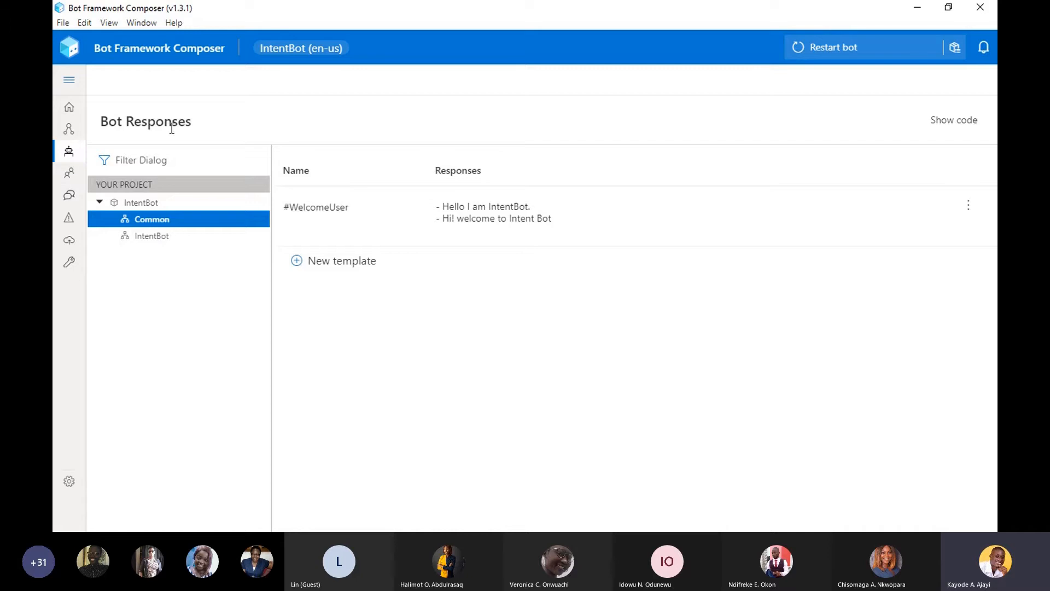
{"action": "left_click", "coordinate": [489, 219]}
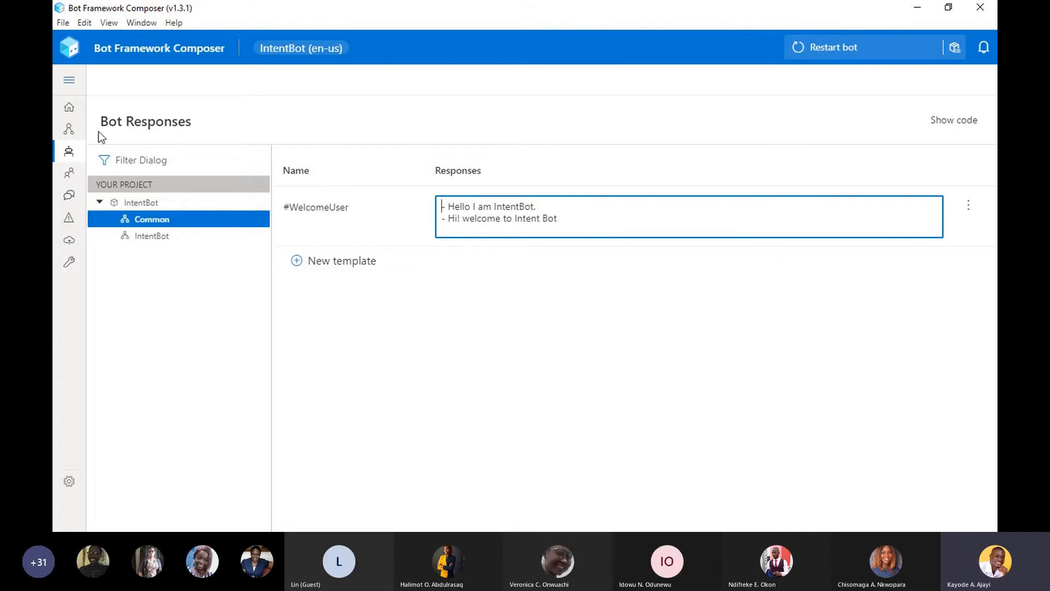
- Return to the Greeting trigger's flow in the design view and examine the IntentBot project's options and dialog tree
{"action": "left_click", "coordinate": [70, 129]}
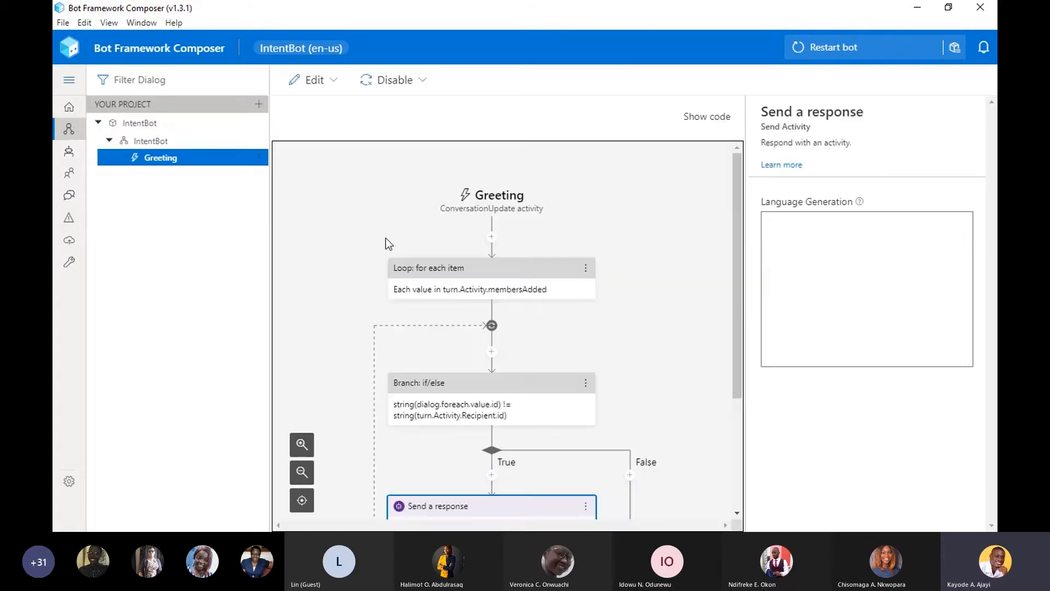
{"action": "left_click_drag", "start_coordinate": [734, 295], "coordinate": [710, 434]}
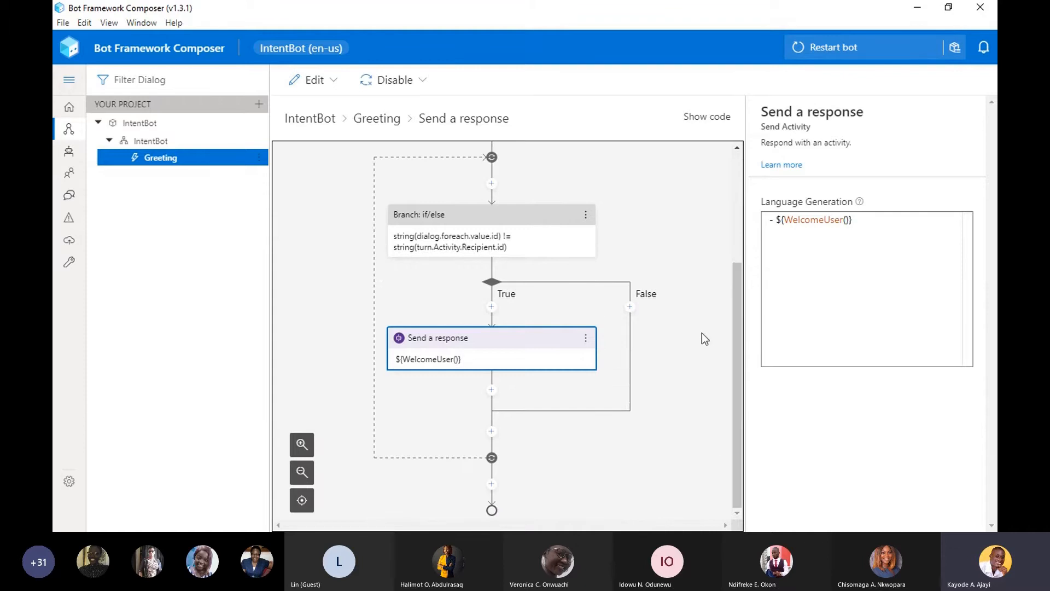
{"action": "left_click", "coordinate": [260, 123]}
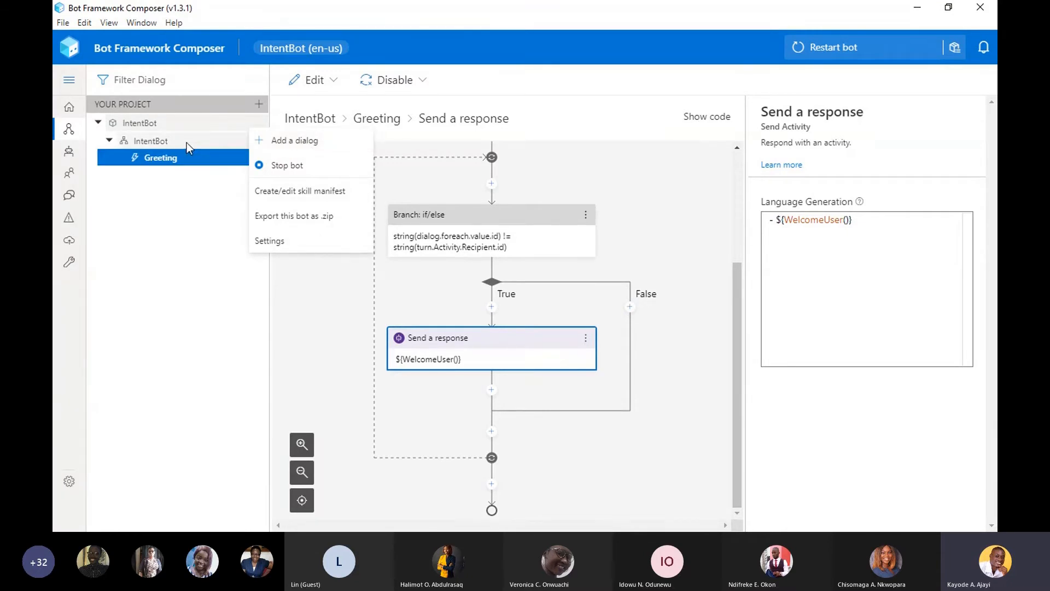
{"action": "left_click", "coordinate": [143, 201]}
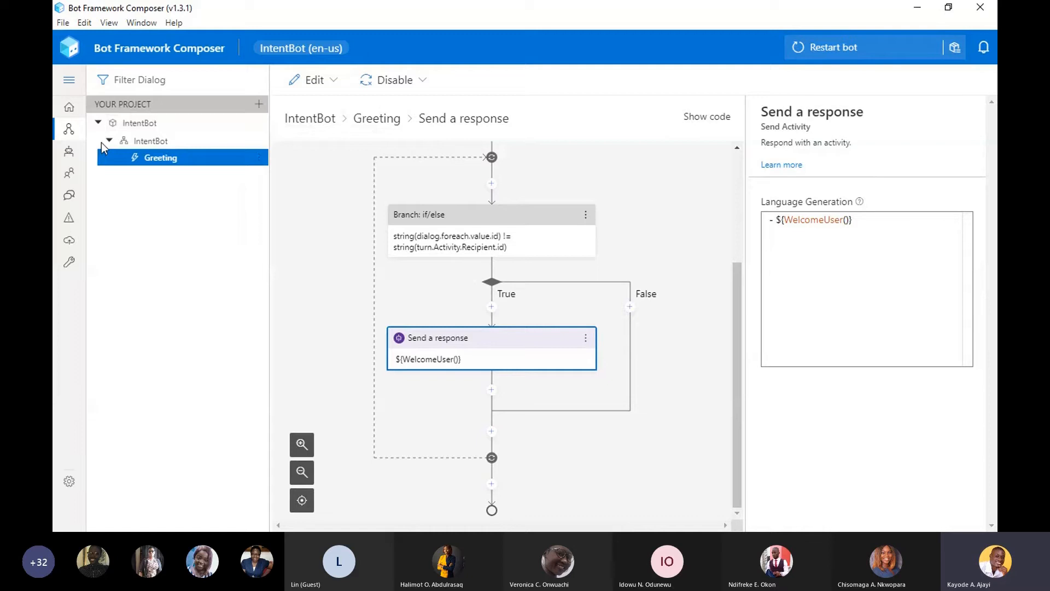
{"action": "left_click", "coordinate": [108, 141]}
{"action": "left_click", "coordinate": [109, 141]}
- Start a new trigger in the IntentBot dialog with the type Intent recognized and the name GoHome
{"action": "left_click", "coordinate": [259, 142]}
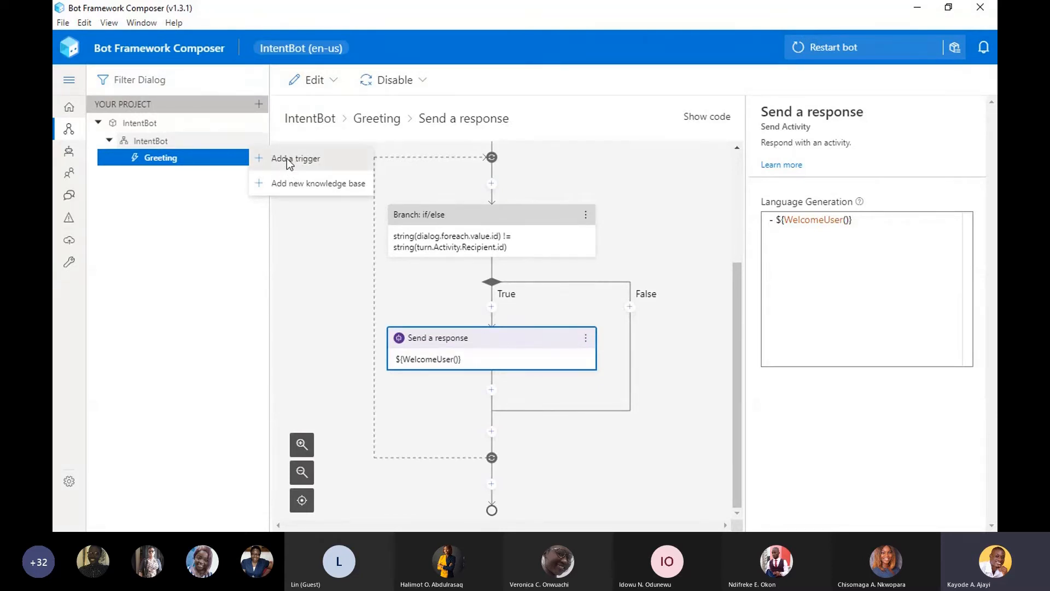
{"action": "left_click", "coordinate": [286, 159]}
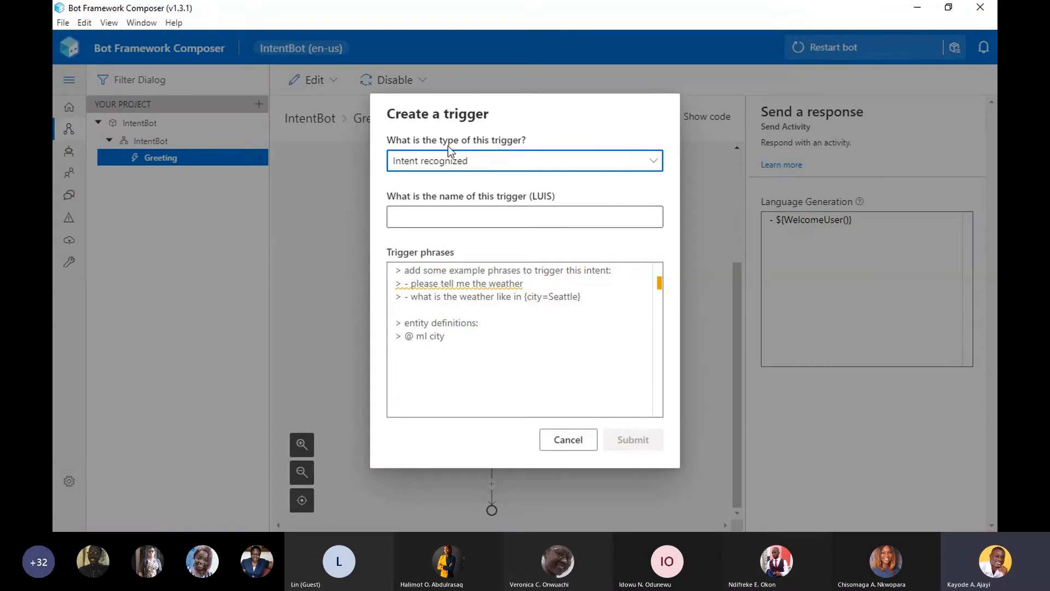
{"action": "left_click", "coordinate": [495, 169]}
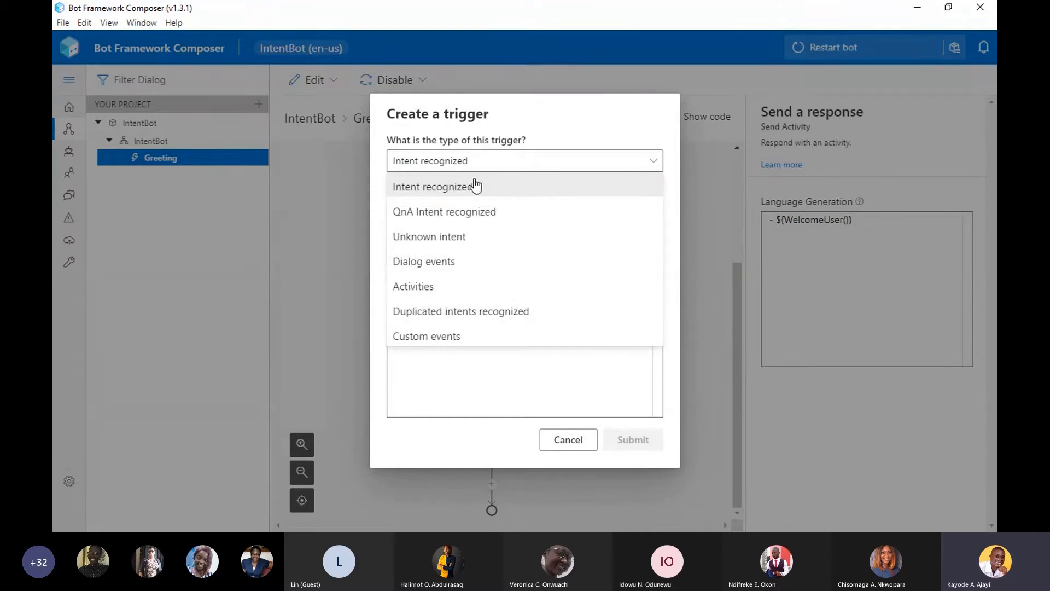
{"action": "left_click", "coordinate": [453, 164]}
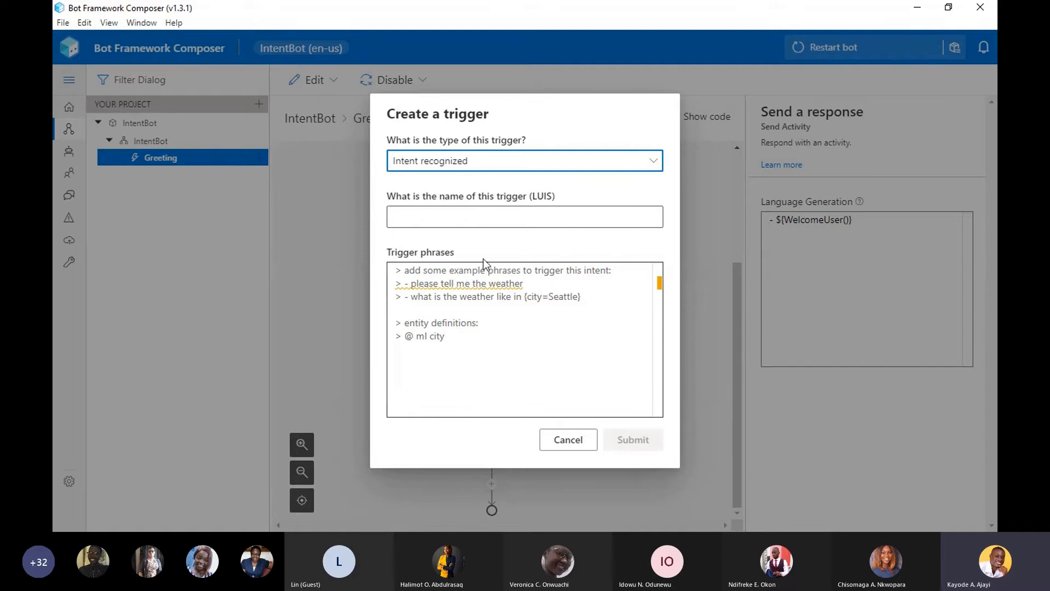
{"action": "left_click", "coordinate": [475, 221]}
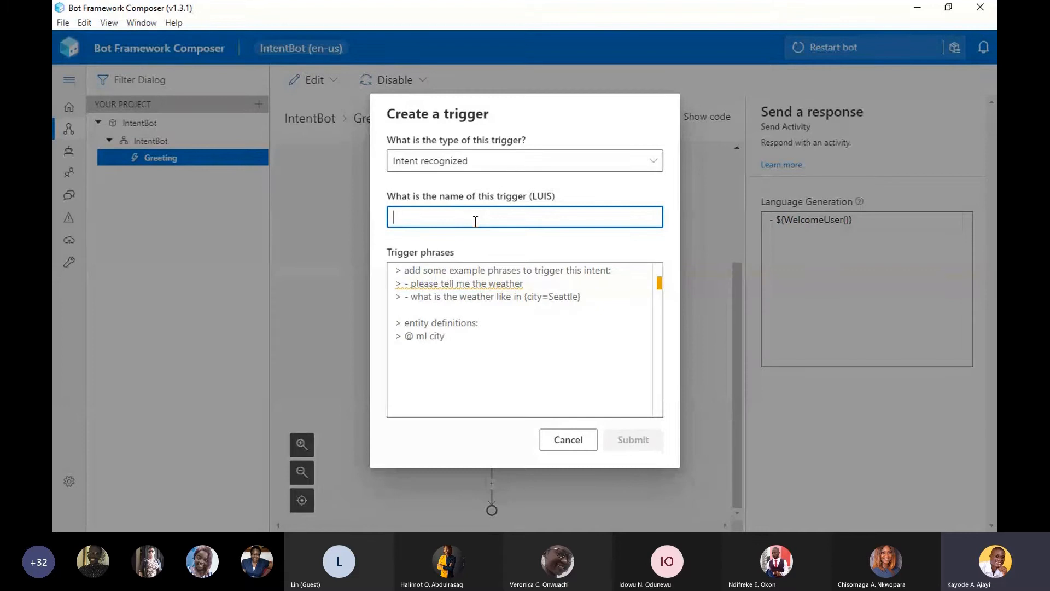
{"action": "type", "text": "Go"}
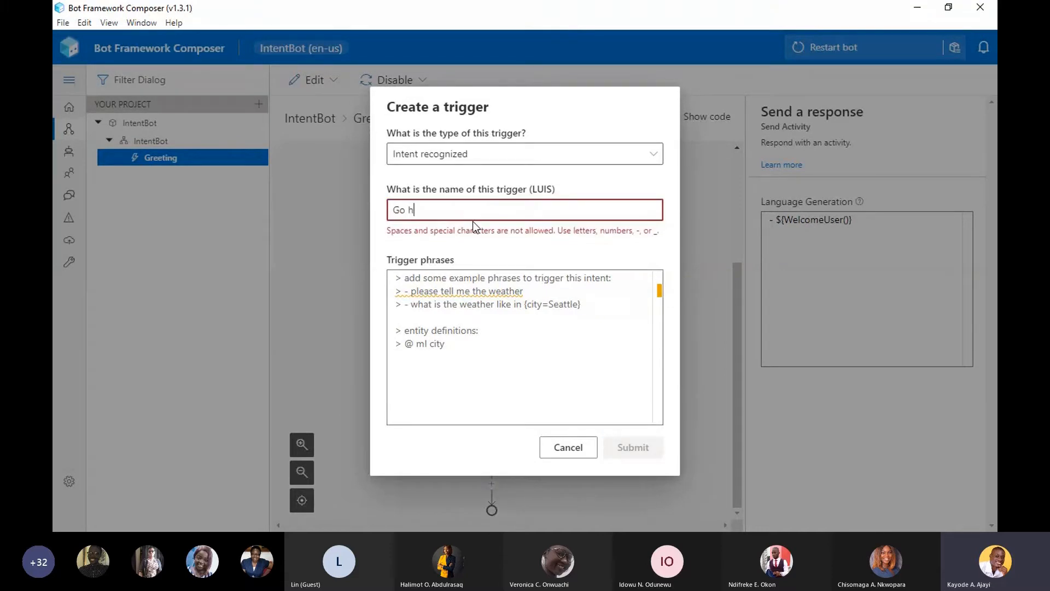
{"action": "key", "text": "BackSpace"}
{"action": "type", "text": "Home"}
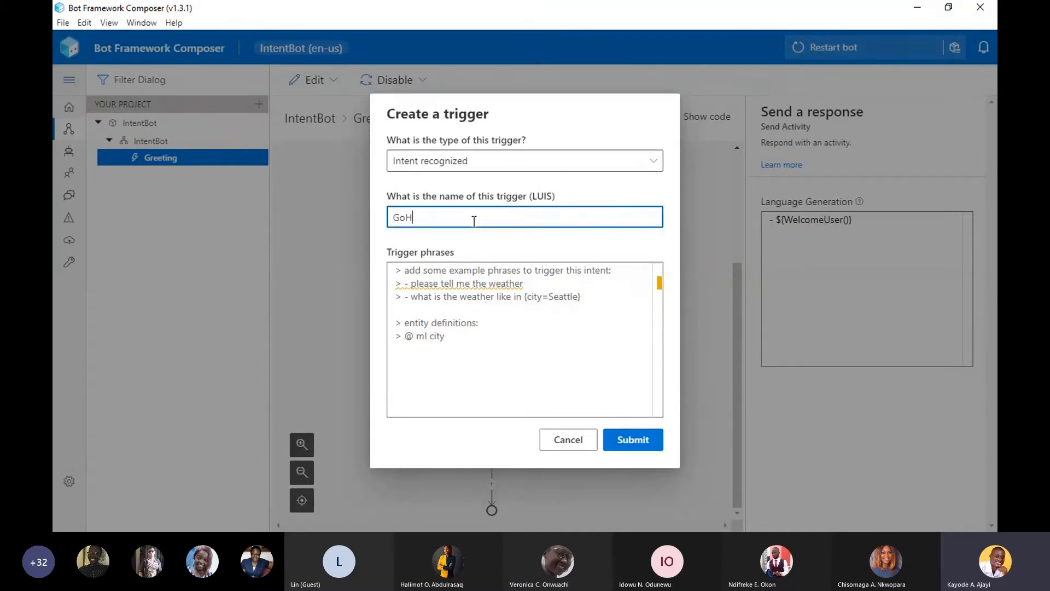
- Start a dashed phrase line below the entity definitions in the GoHome trigger phrases
{"action": "left_click", "coordinate": [485, 344]}
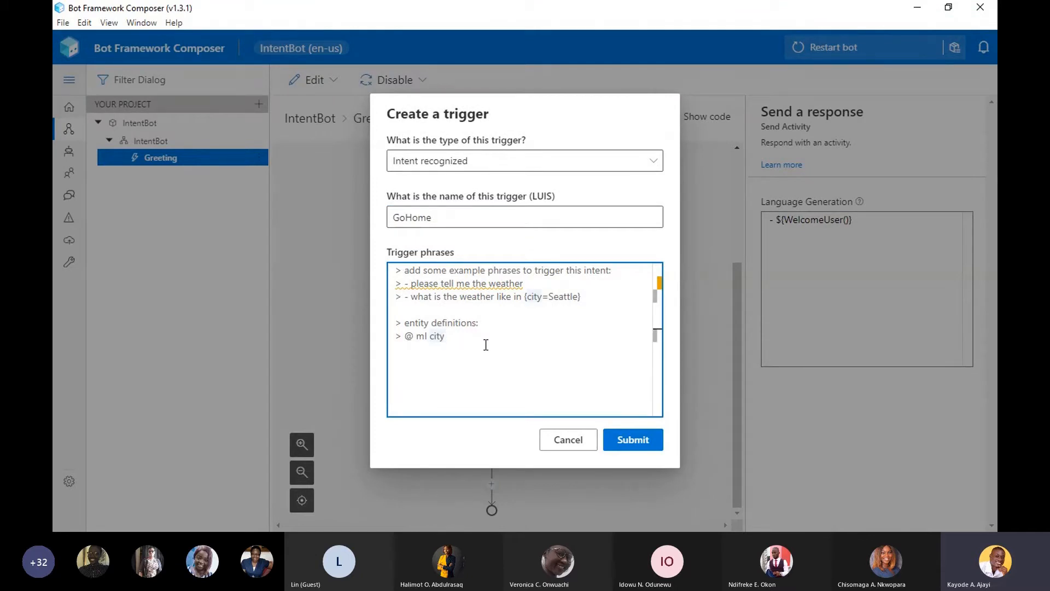
{"action": "key", "text": "Return"}
{"action": "key", "text": "Return"}
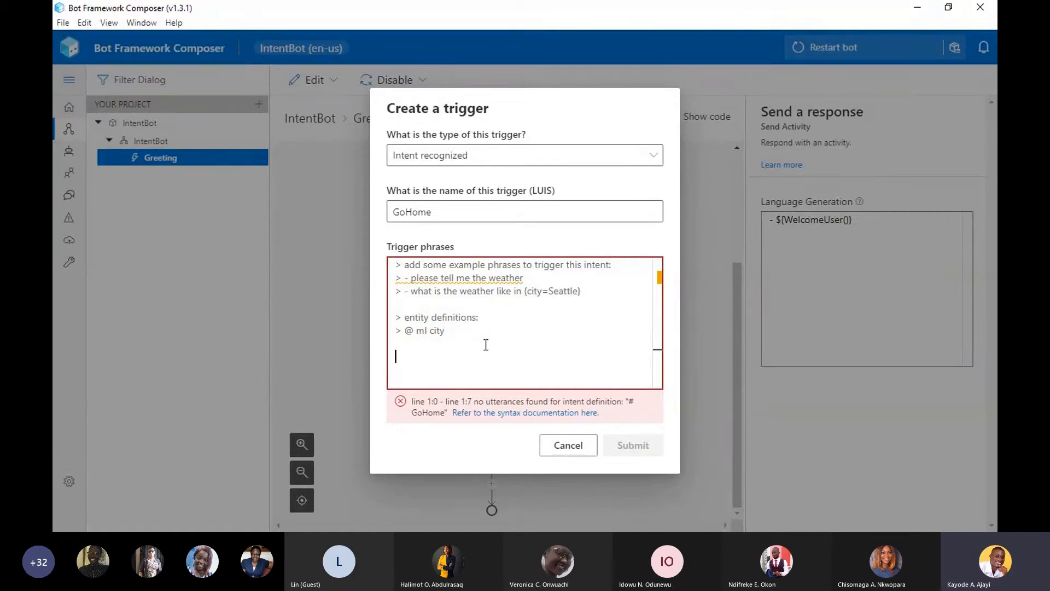
{"action": "type", "text": "-"}
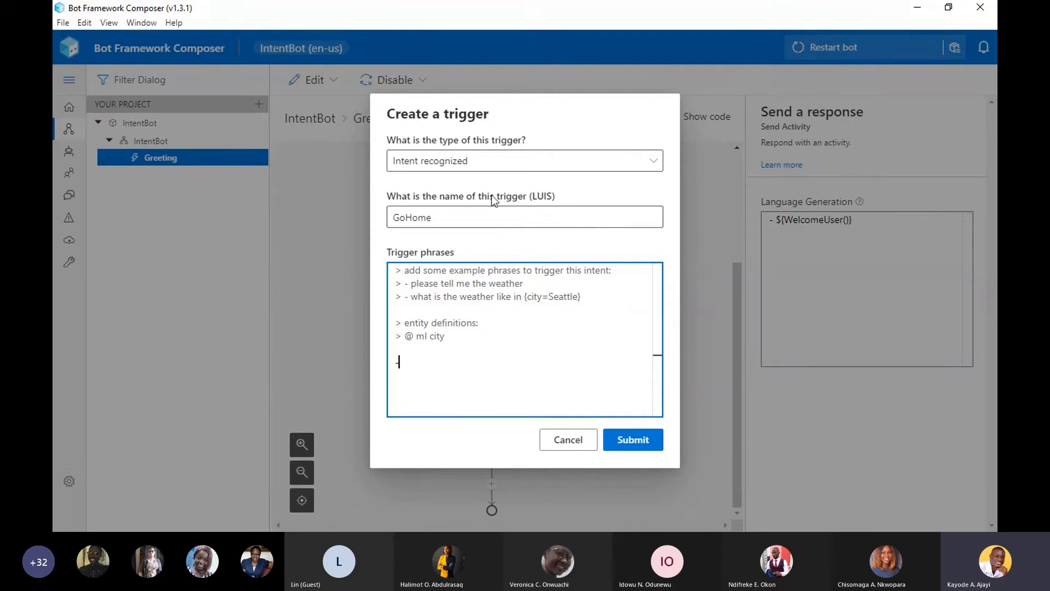
{"action": "left_click_drag", "start_coordinate": [426, 191], "coordinate": [560, 187]}
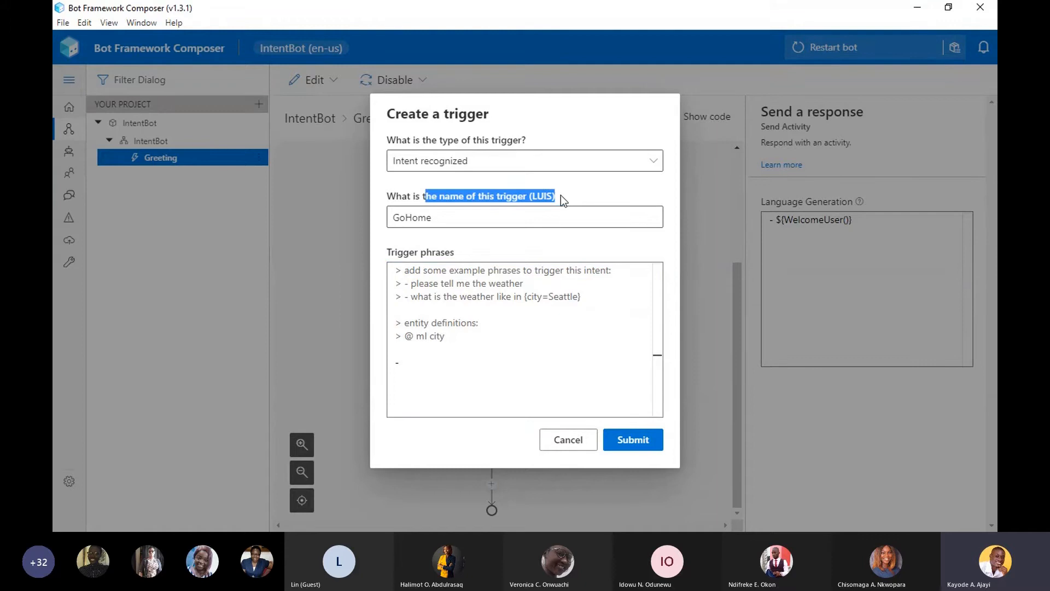
{"action": "left_click", "coordinate": [560, 195]}
{"action": "left_click_drag", "start_coordinate": [542, 196], "coordinate": [547, 196]}
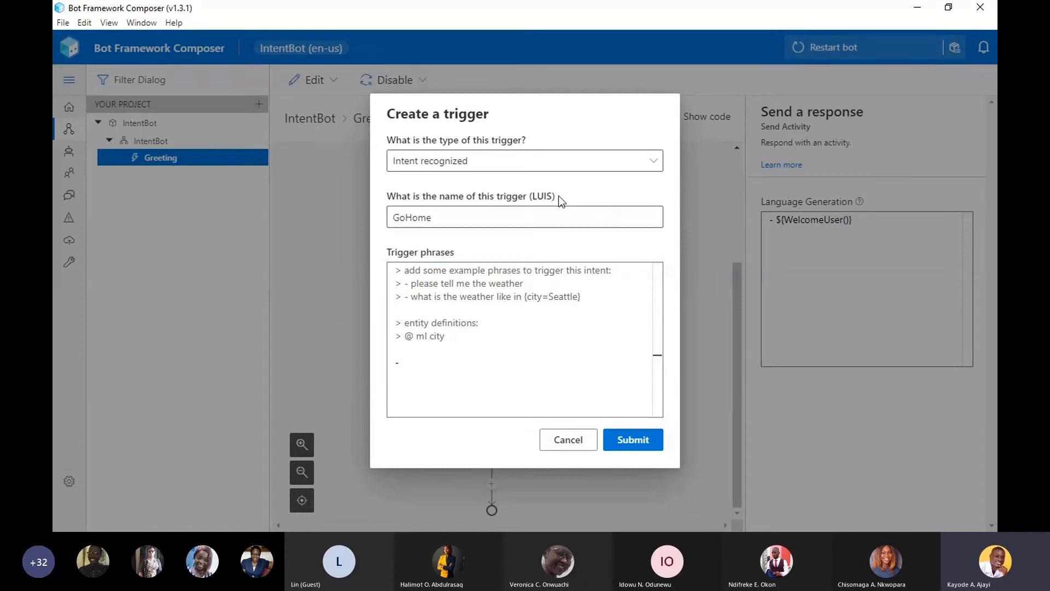
{"action": "left_click", "coordinate": [559, 196]}
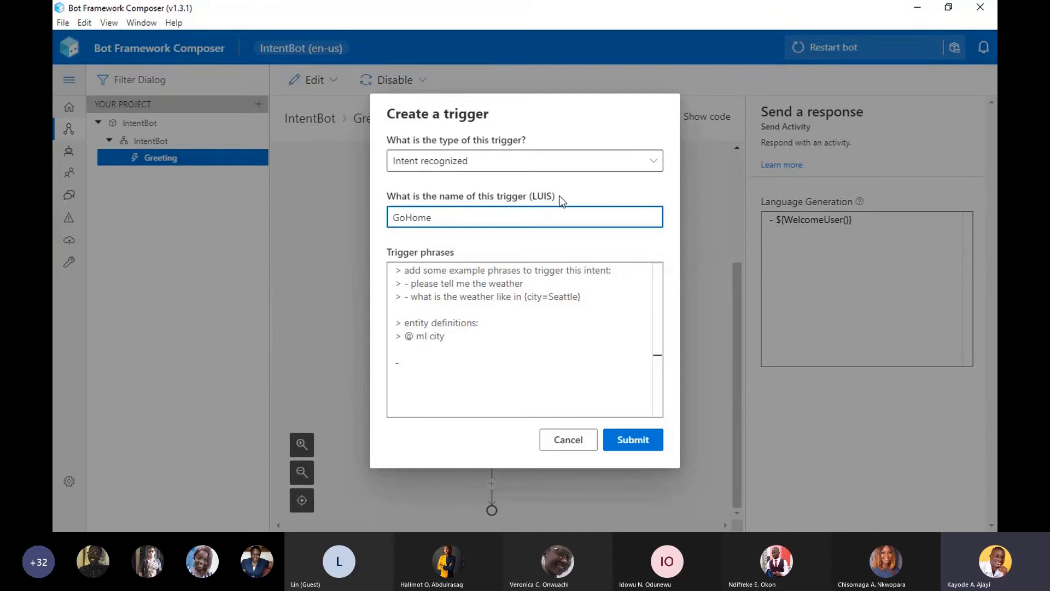
{"action": "left_click_drag", "start_coordinate": [560, 198], "coordinate": [512, 203]}
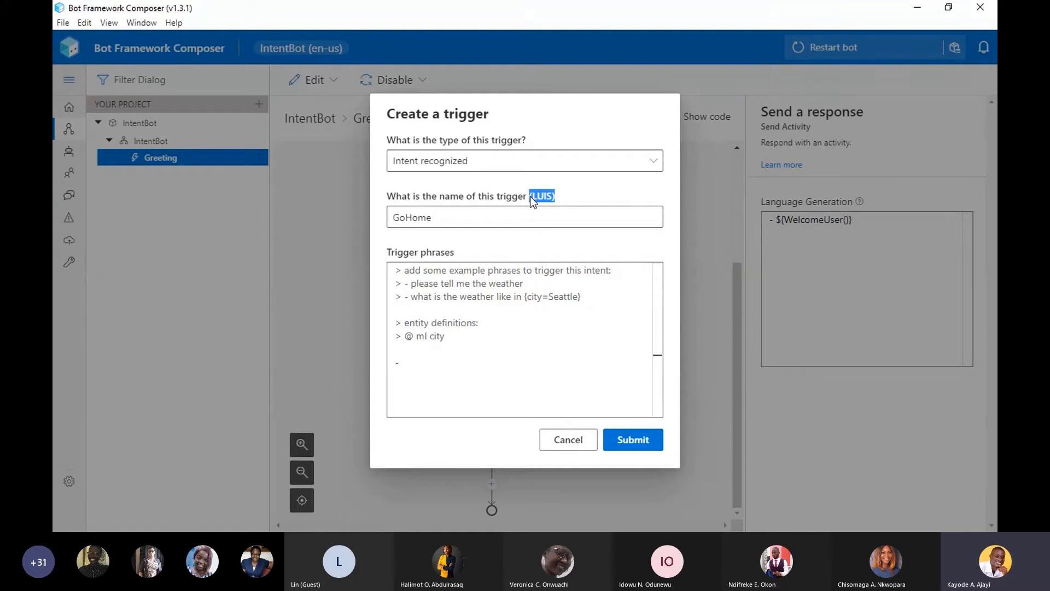
- Enter the trigger phrases "I want to go home", "I am done here" and "I need to go" as separate dashed lines
{"action": "left_click", "coordinate": [445, 367]}
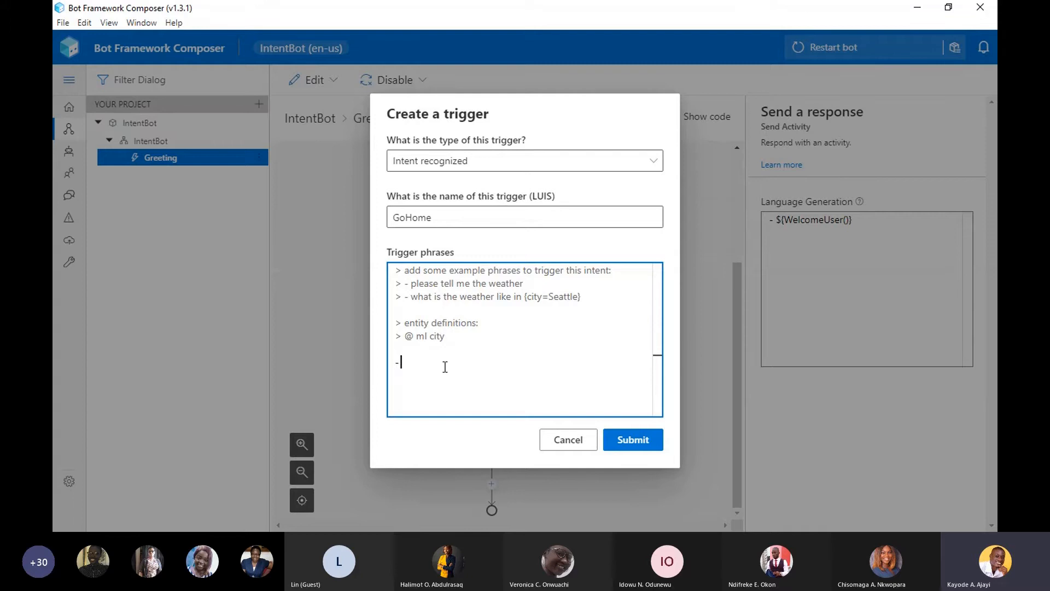
{"action": "type", "text": "I want to go home"}
{"action": "key", "text": "Return"}
{"action": "type", "text": "- I am done here"}
{"action": "key", "text": "Return"}
{"action": "type", "text": "- I need to go"}
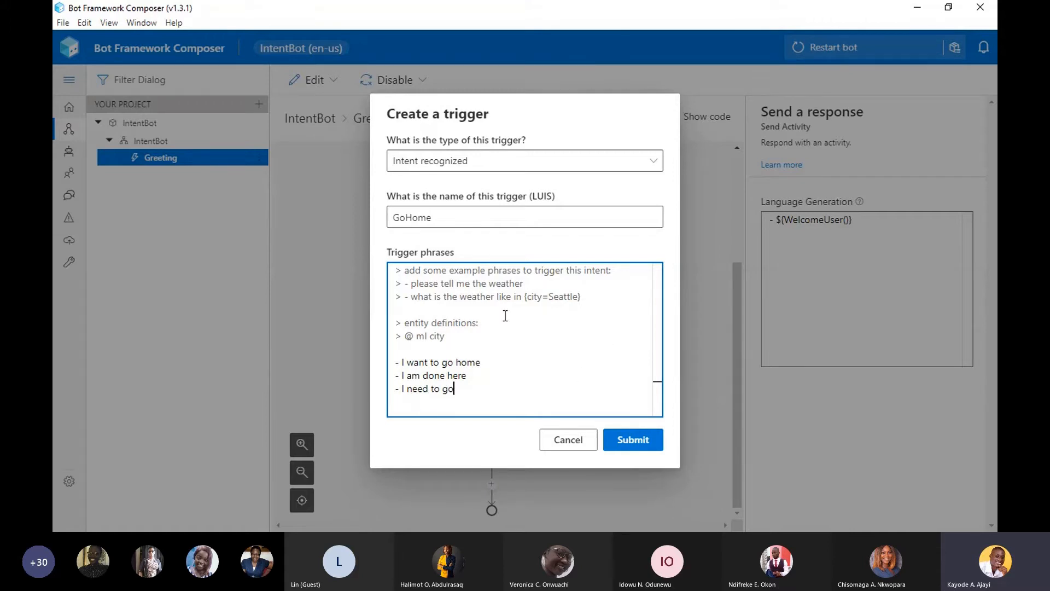
- Review the ml city entity definition in the sample phrases and submit the GoHome trigger
{"action": "left_click", "coordinate": [459, 336]}
{"action": "double_click", "coordinate": [438, 335]}
{"action": "left_click", "coordinate": [450, 337]}
{"action": "double_click", "coordinate": [422, 335]}
{"action": "left_click_drag", "start_coordinate": [429, 338], "coordinate": [437, 337]}
{"action": "left_click", "coordinate": [634, 443]}
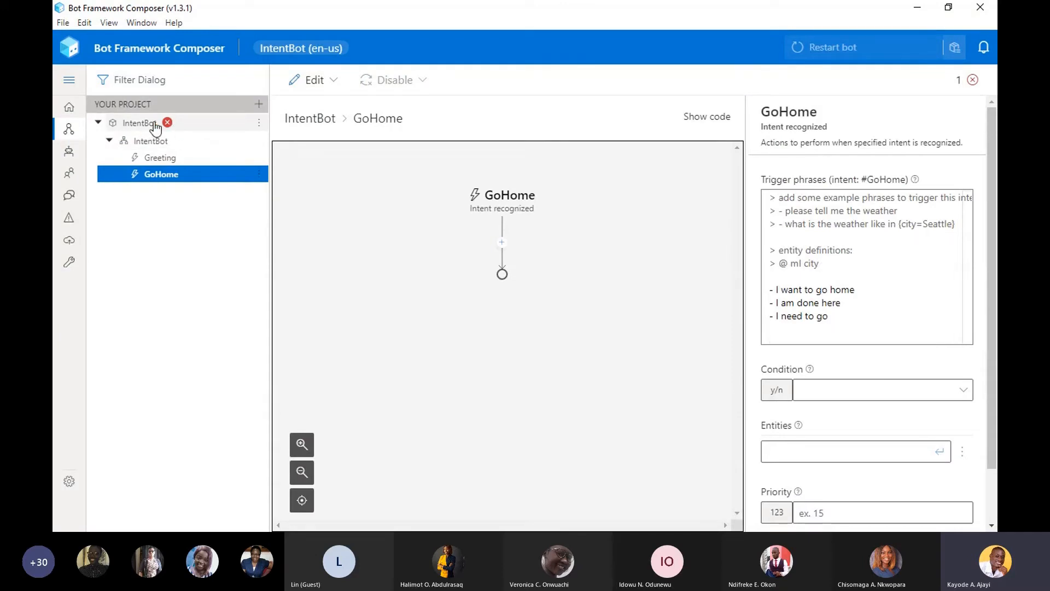
- Open the project's diagnostics, follow the appsettings.json error to the bot configuration and examine the LUIS authoring key setting
{"action": "left_click", "coordinate": [968, 84]}
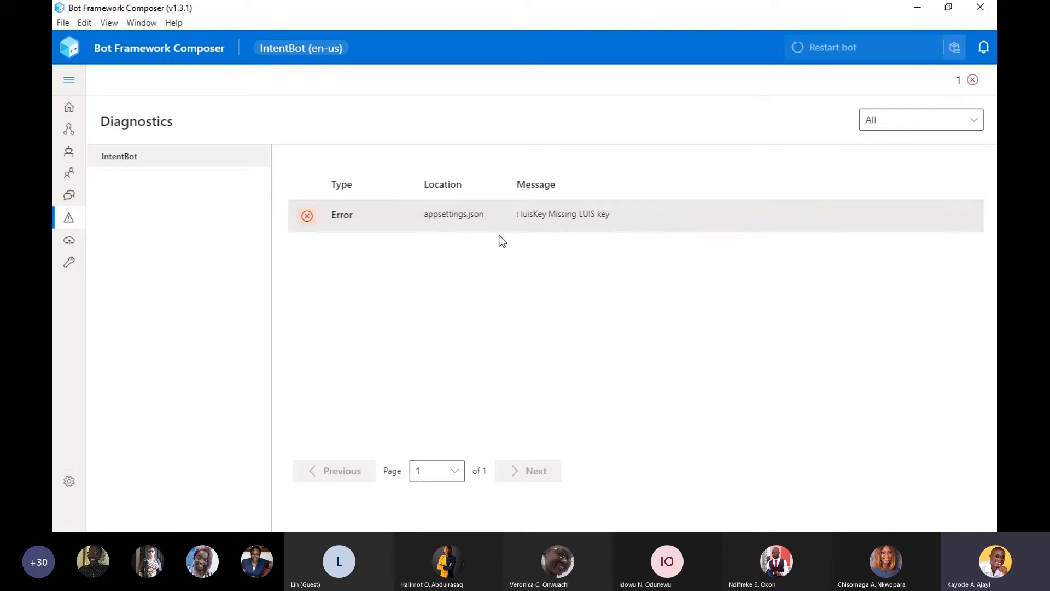
{"action": "triple_click", "coordinate": [386, 213]}
{"action": "scroll", "coordinate": [602, 273], "scroll_direction": "down", "scroll_amount": 4}
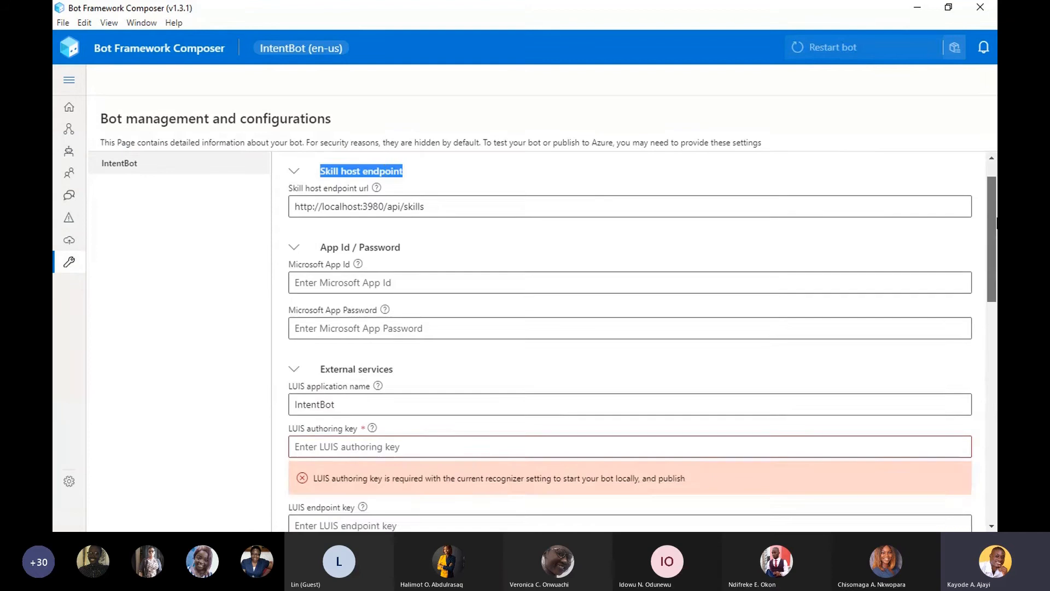
{"action": "left_click", "coordinate": [507, 277]}
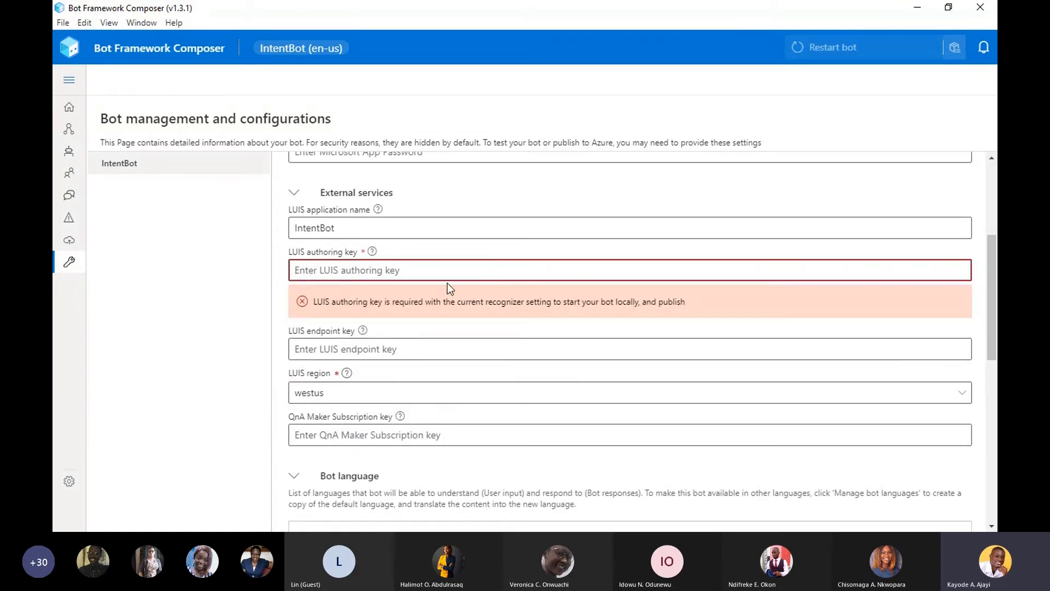
- Go to the Composer home page and browse the list of example bots
{"action": "left_click", "coordinate": [68, 111]}
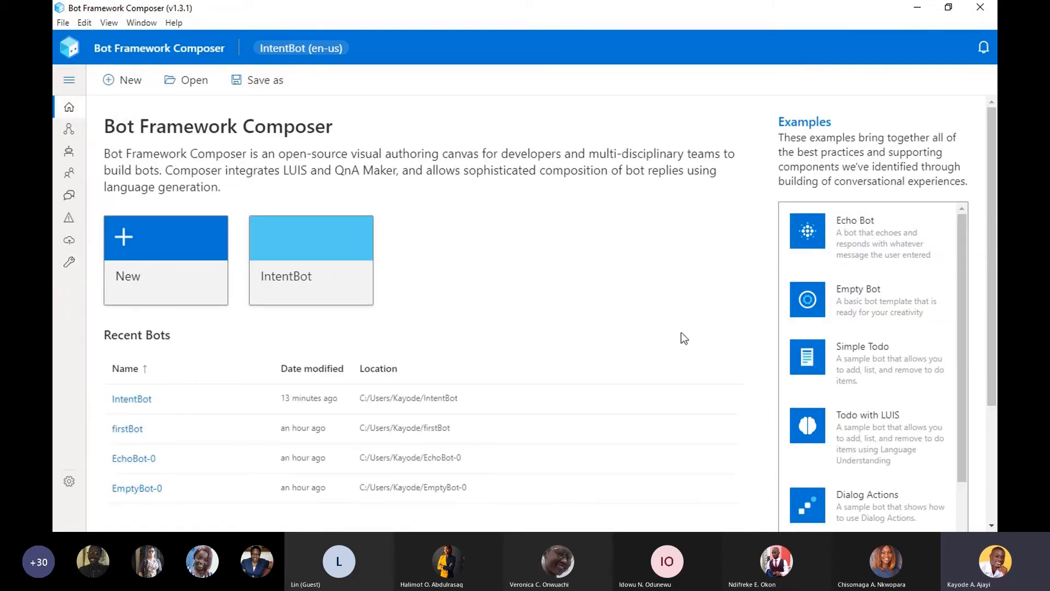
{"action": "left_click_drag", "start_coordinate": [965, 335], "coordinate": [961, 399]}
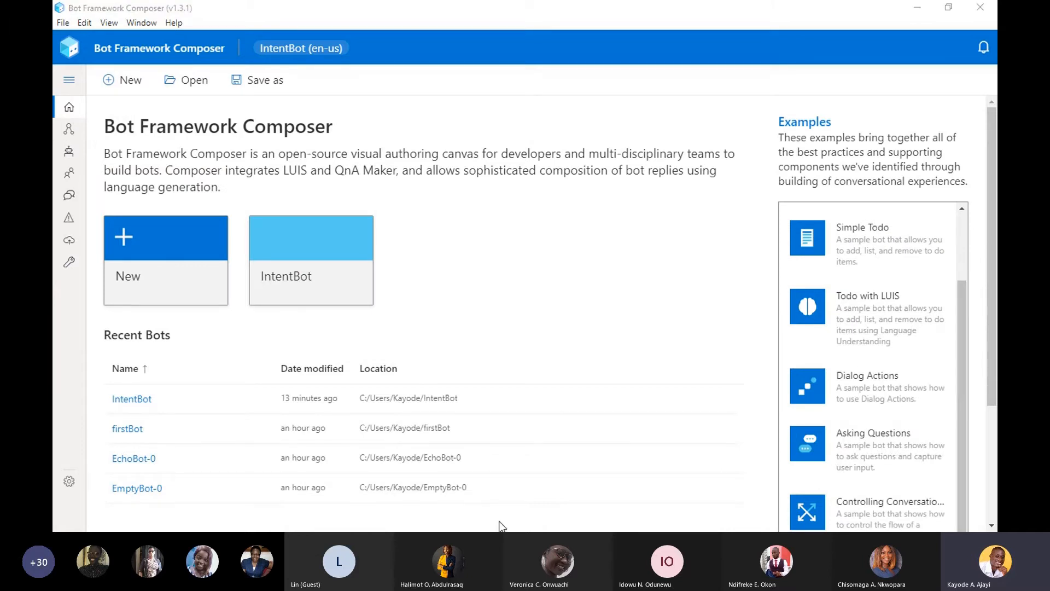
- Switch to Chrome, open portal.azure.com in a new tab and dismiss the email address confirmation
{"action": "key", "text": "super"}
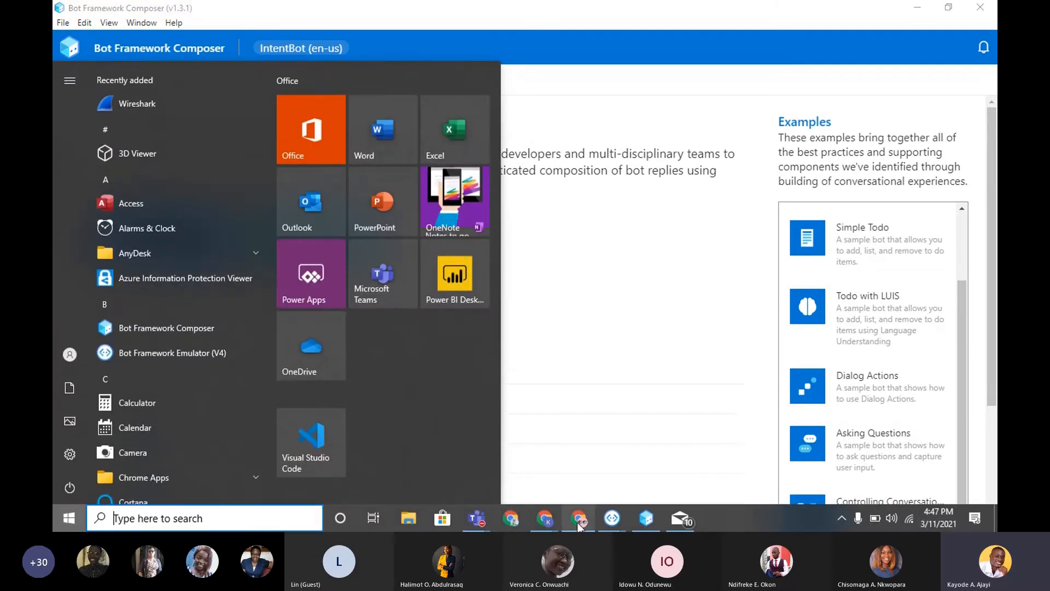
{"action": "left_click", "coordinate": [580, 524]}
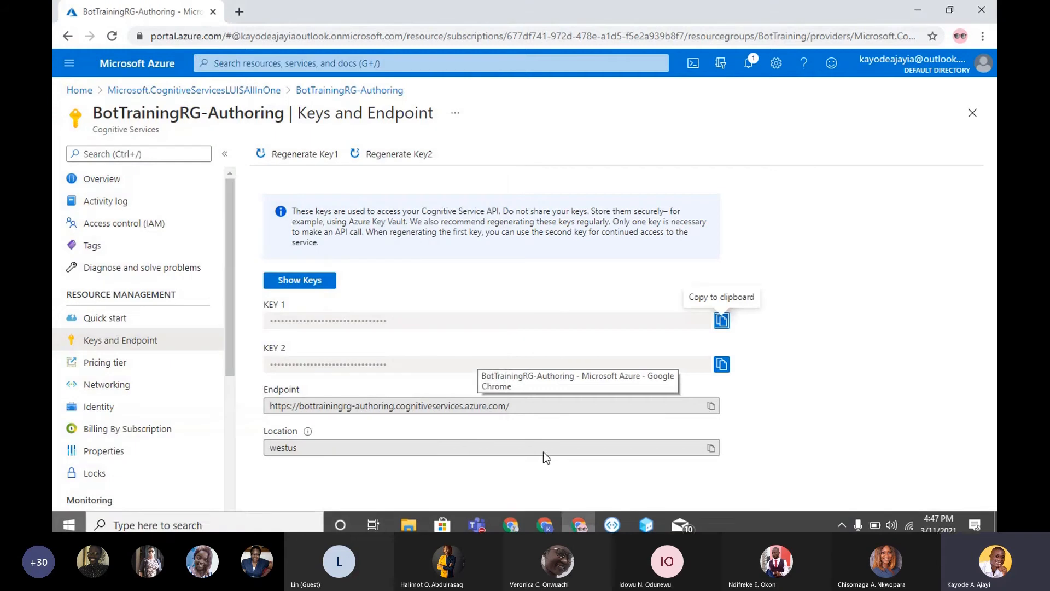
{"action": "left_click", "coordinate": [240, 13]}
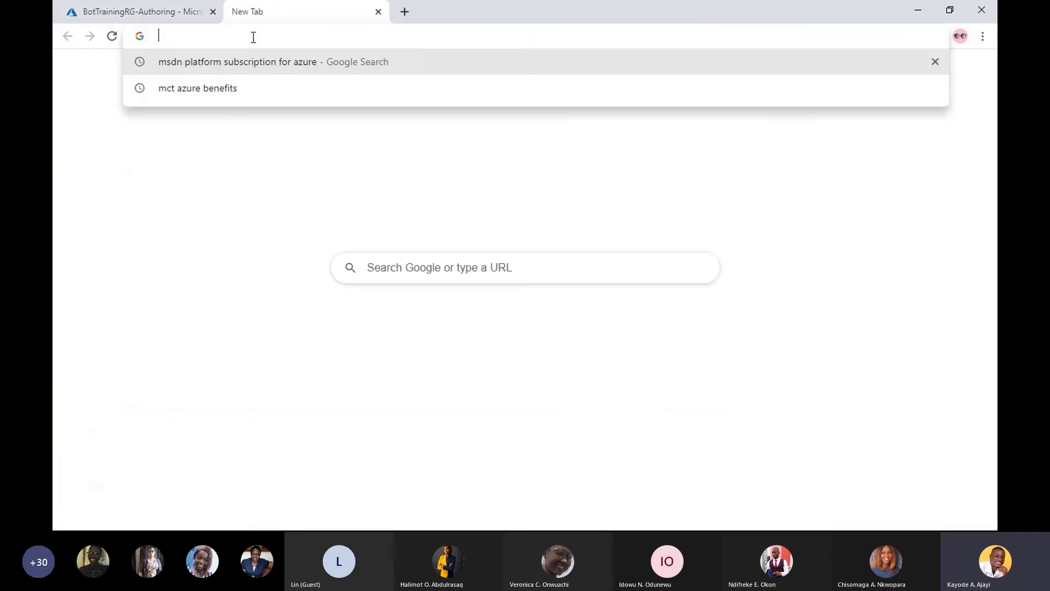
{"action": "type", "text": "portal.azure.com"}
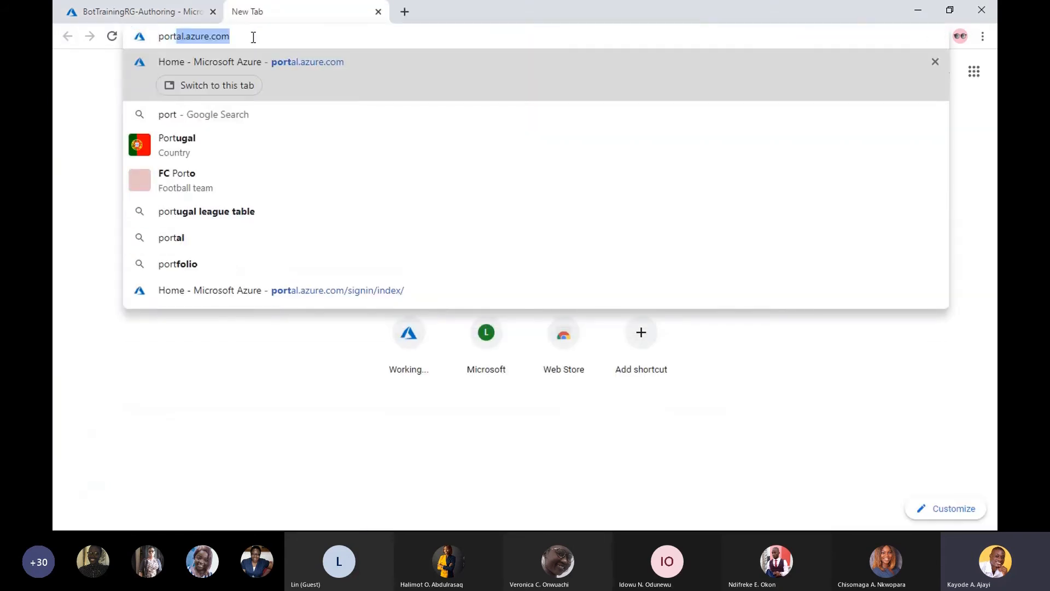
{"action": "key", "text": "Return"}
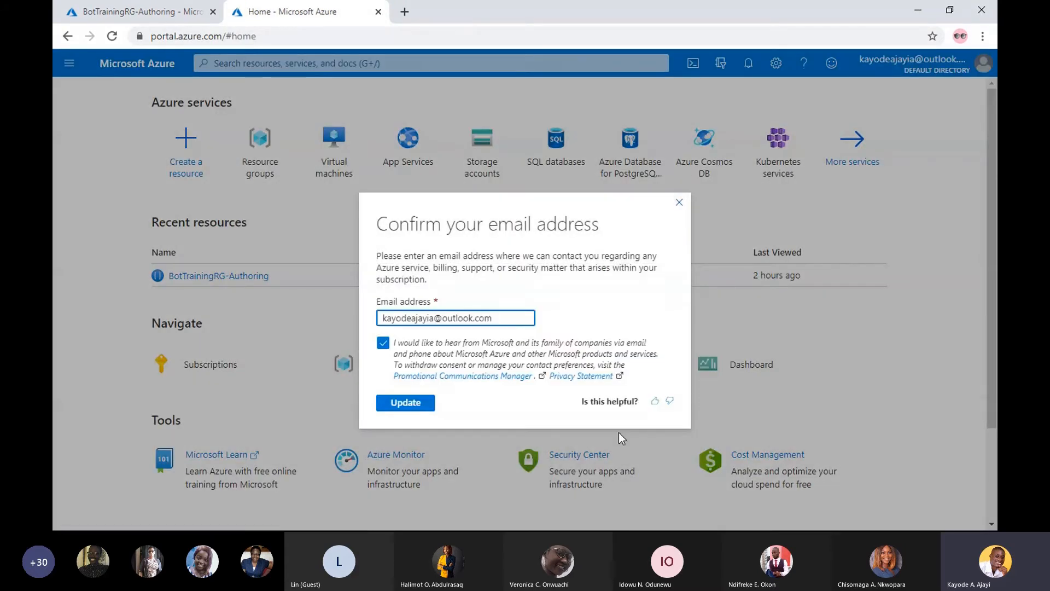
{"action": "left_click", "coordinate": [680, 203]}
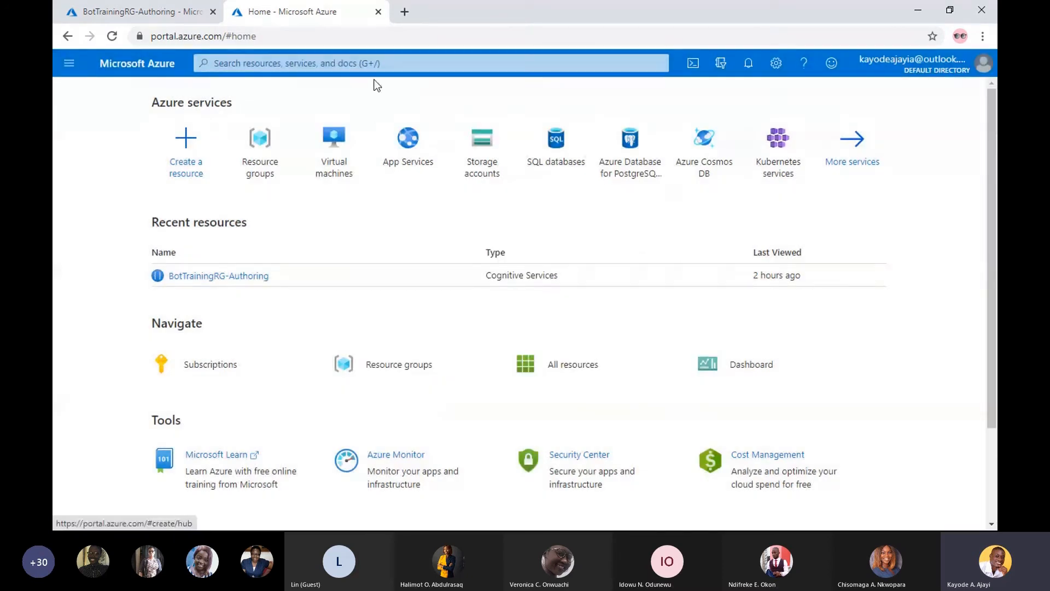
- Search the Azure portal for "luis", look over the suggestions and close the search
{"action": "left_click", "coordinate": [352, 64]}
{"action": "type", "text": "lui"}
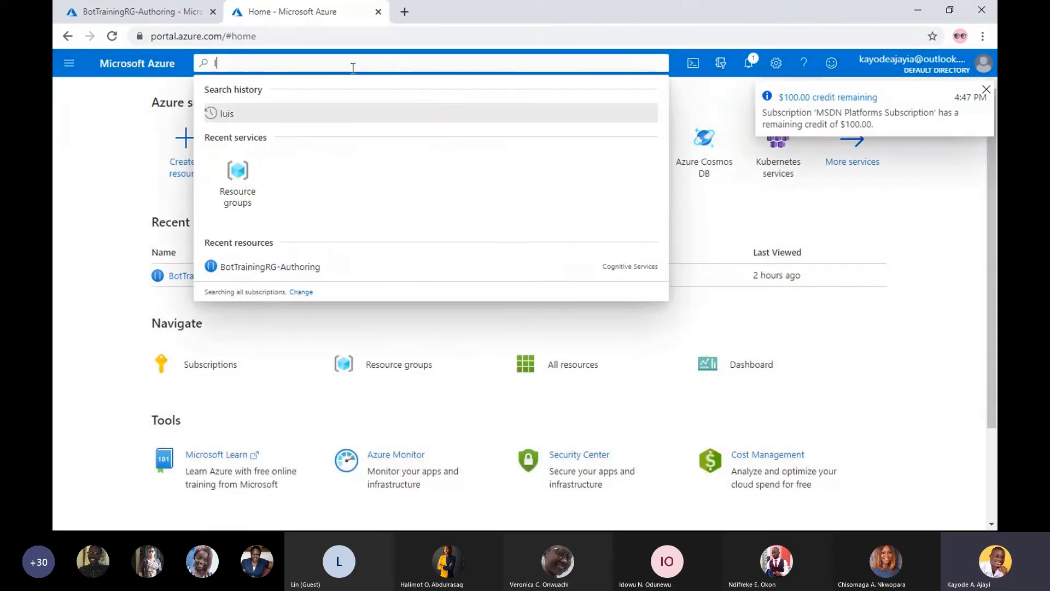
{"action": "type", "text": "s"}
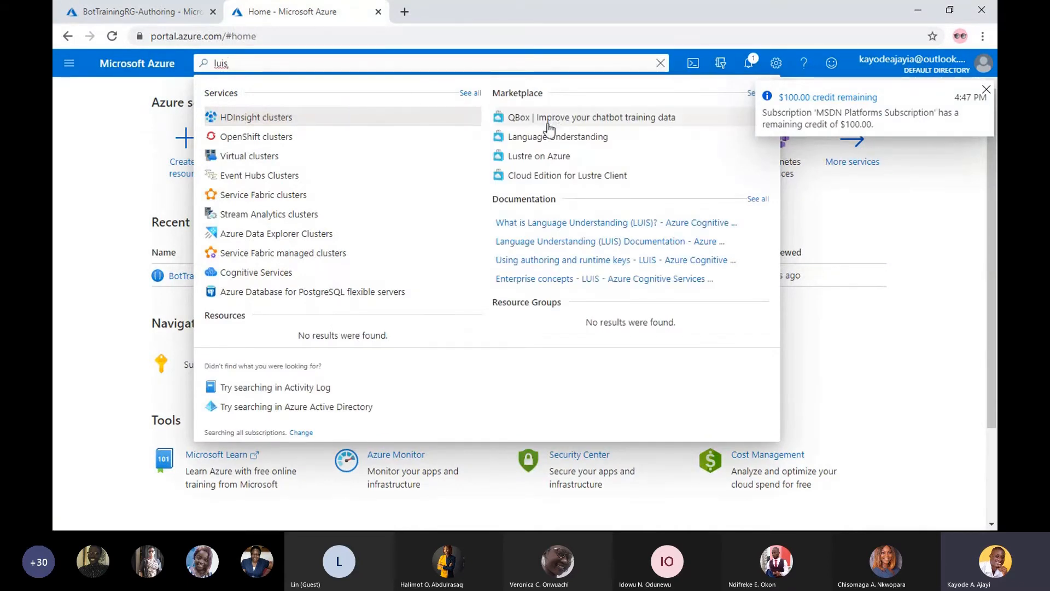
{"action": "key", "text": "Escape"}
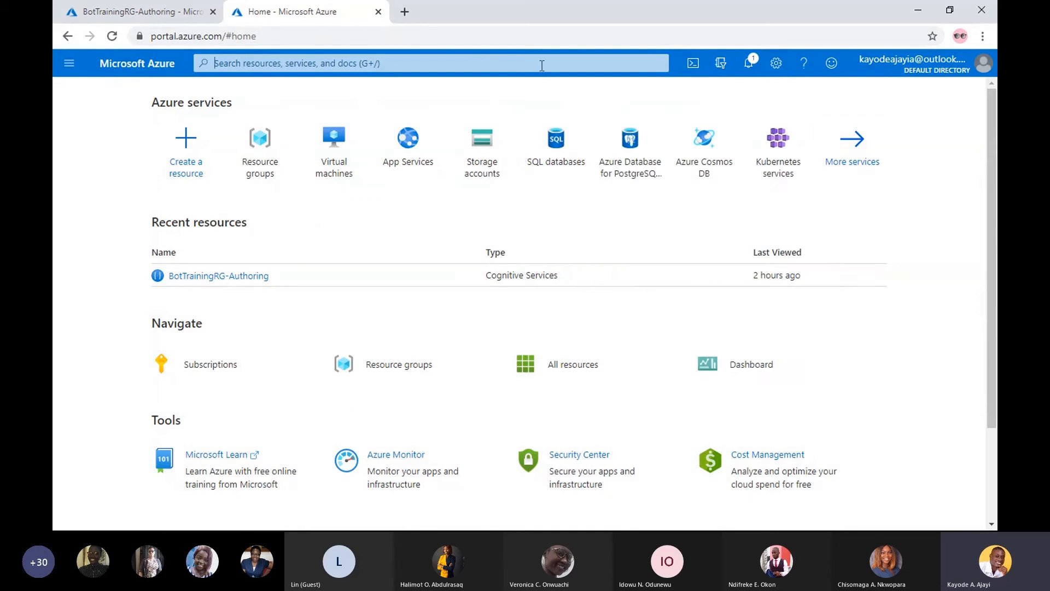
- Open the "Luis all in one" creation form from the Azure portal search and look over its project details
{"action": "type", "text": "l"}
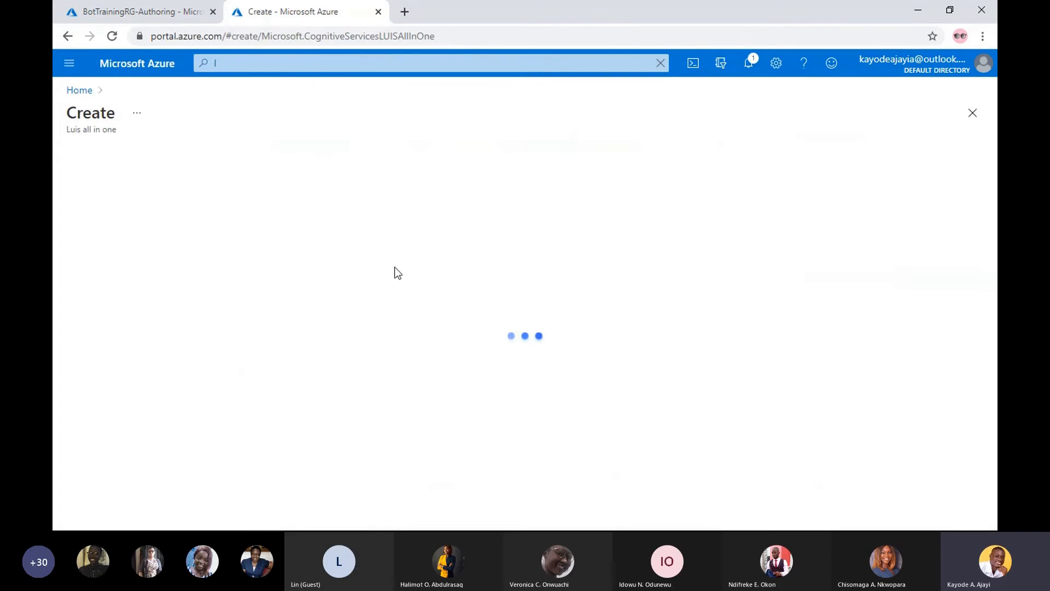
{"action": "left_click_drag", "start_coordinate": [992, 200], "coordinate": [997, 234]}
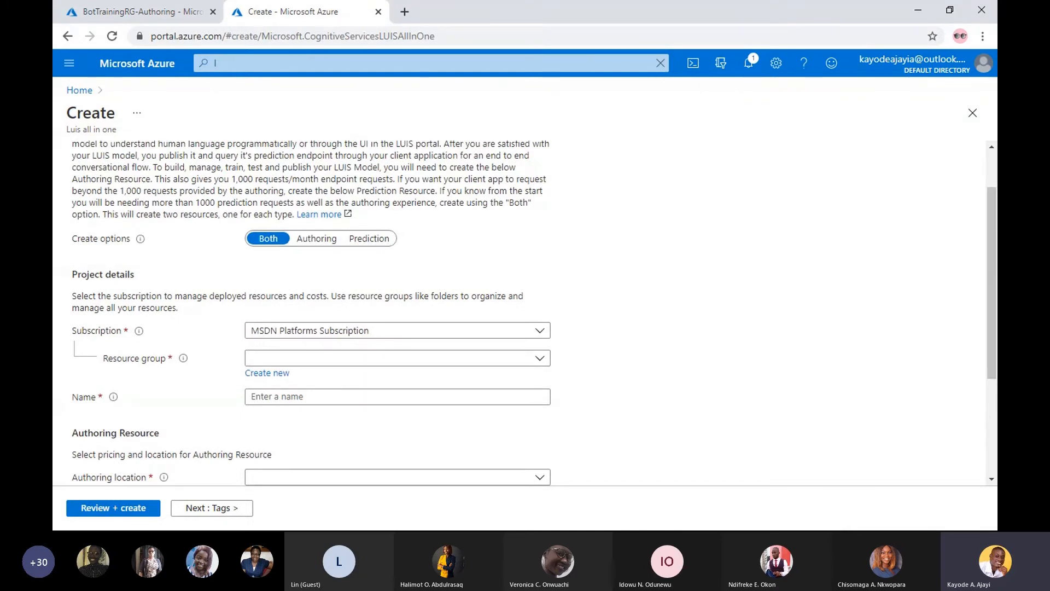
- Switch to Bot Framework Composer, look at IntentBot's GoHome trigger on the design page and return to the home page
{"action": "key", "text": "super"}
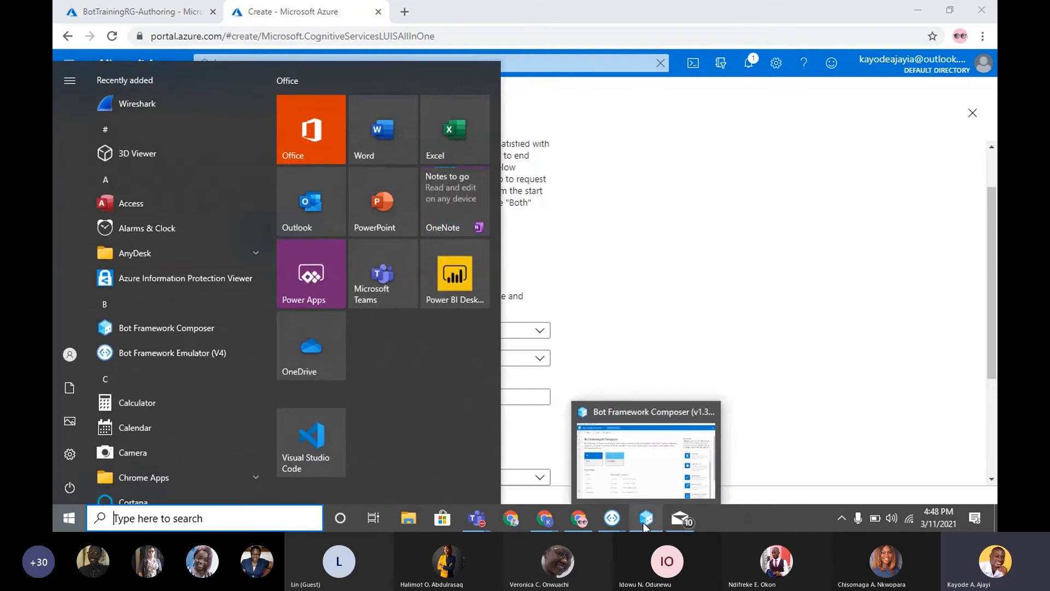
{"action": "left_click", "coordinate": [644, 522]}
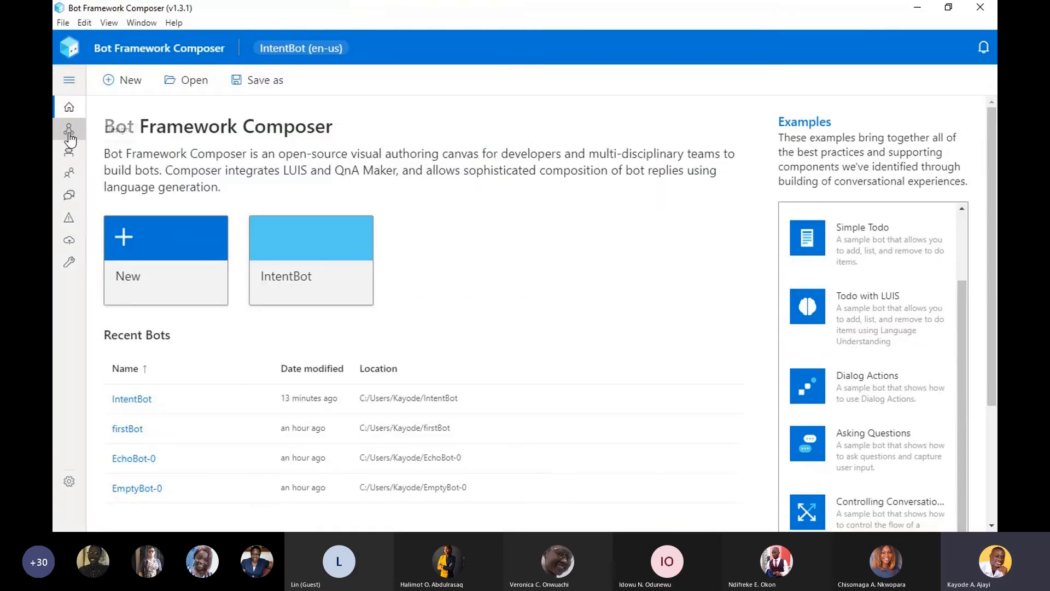
{"action": "left_click", "coordinate": [69, 134]}
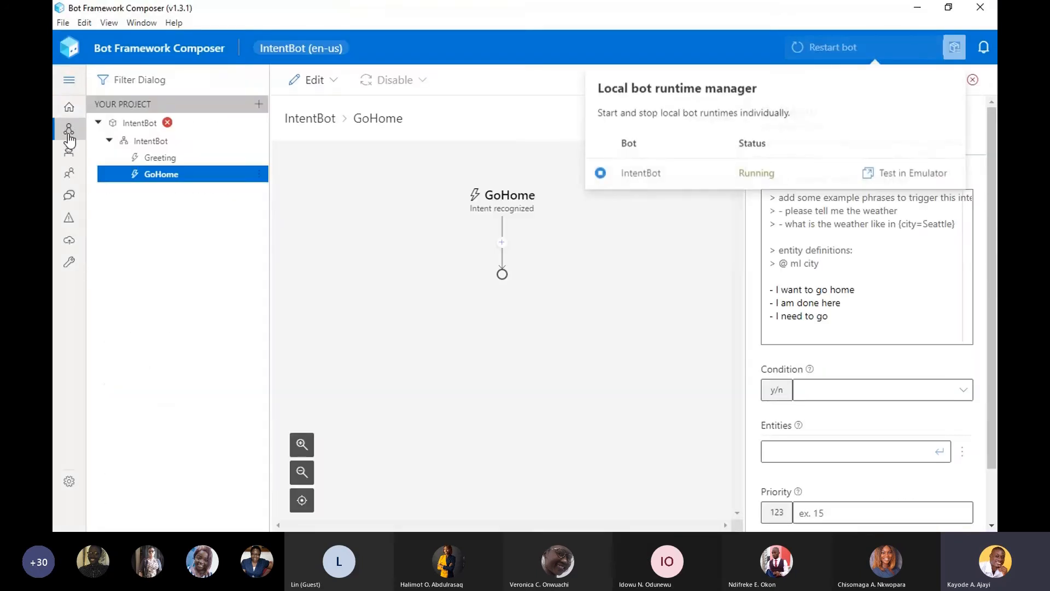
{"action": "left_click", "coordinate": [68, 106]}
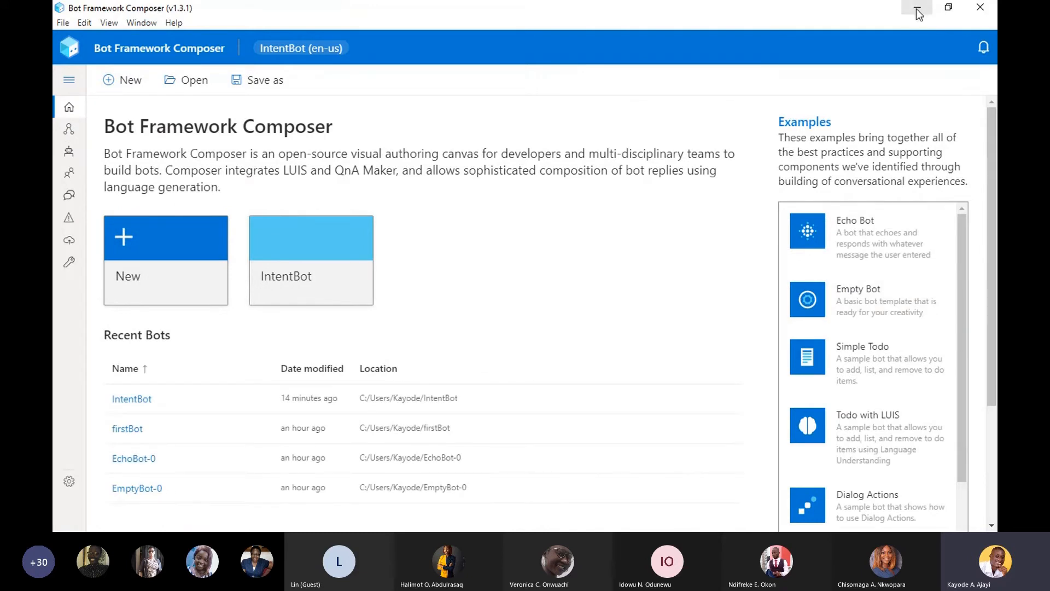
- Switch to Chrome, look over the LUIS creation form and copy Key 1 from the BotTrainingRG-Authoring Keys and Endpoint page
{"action": "key", "text": "super"}
{"action": "mouse_move", "coordinate": [547, 522]}
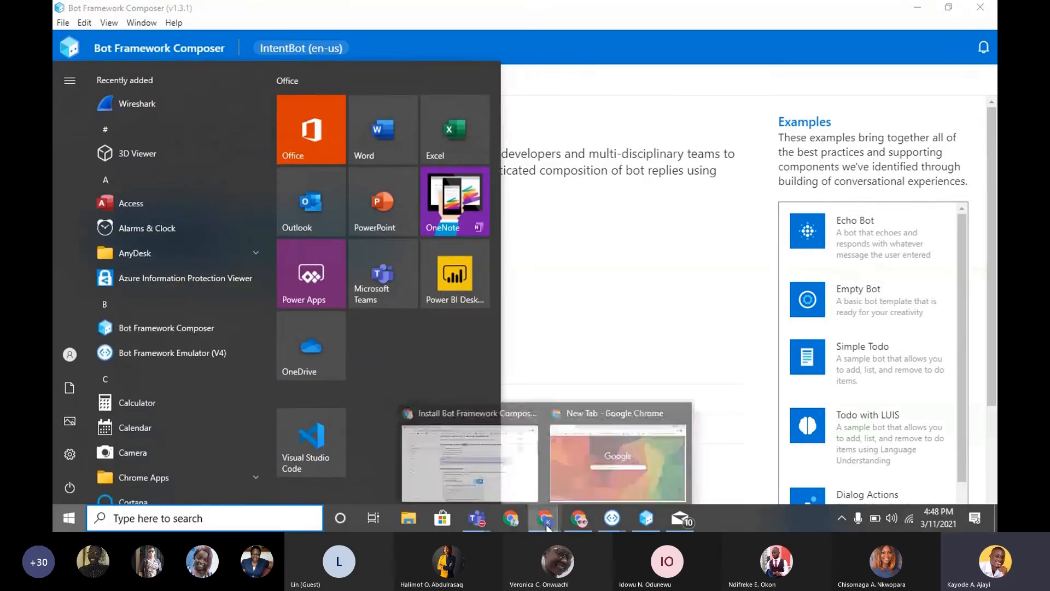
{"action": "left_click", "coordinate": [579, 521]}
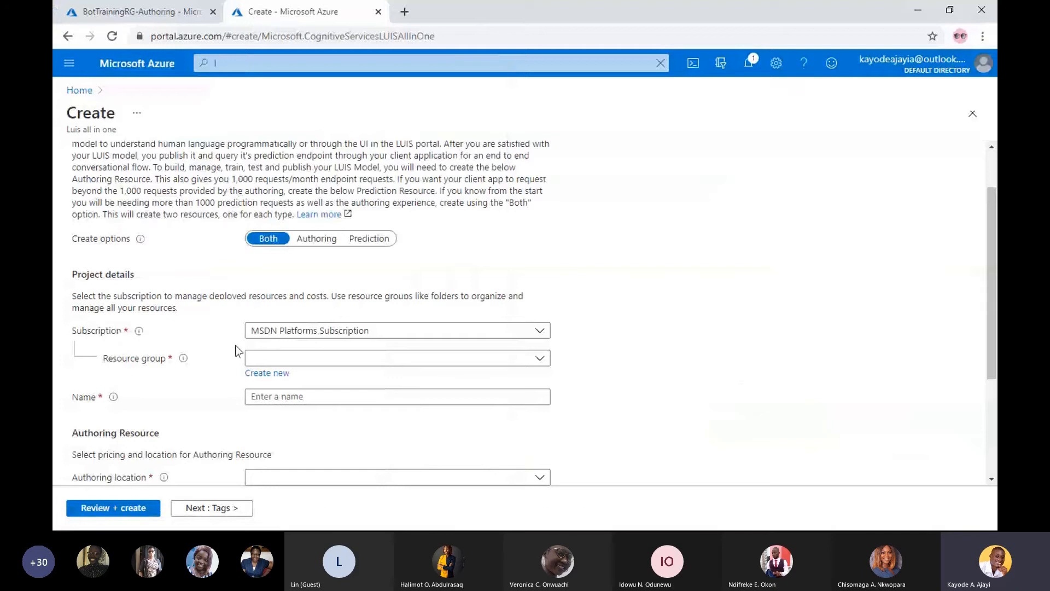
{"action": "left_click_drag", "start_coordinate": [993, 332], "coordinate": [997, 244]}
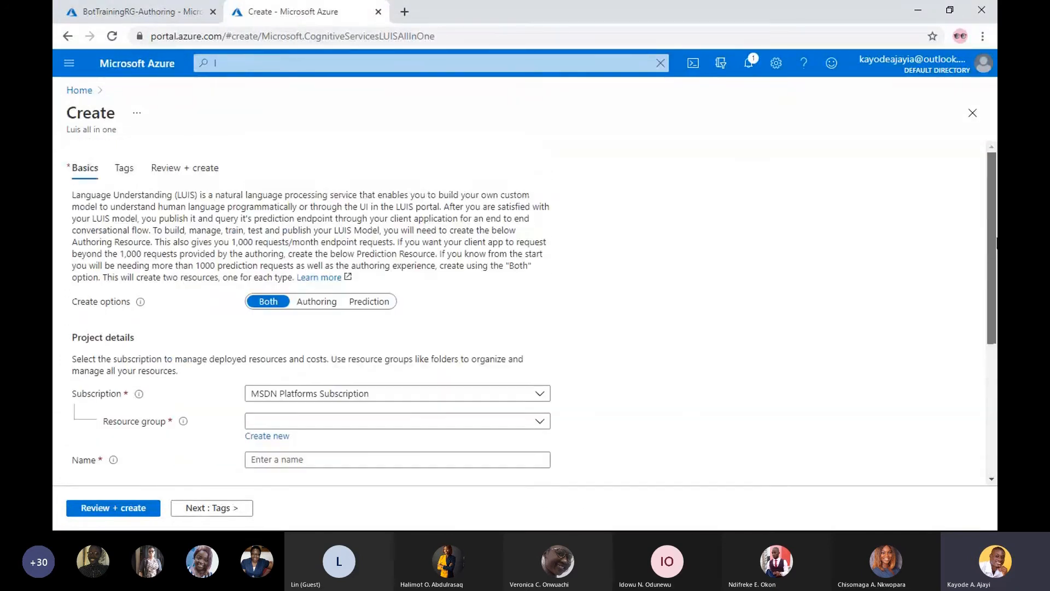
{"action": "left_click", "coordinate": [137, 11]}
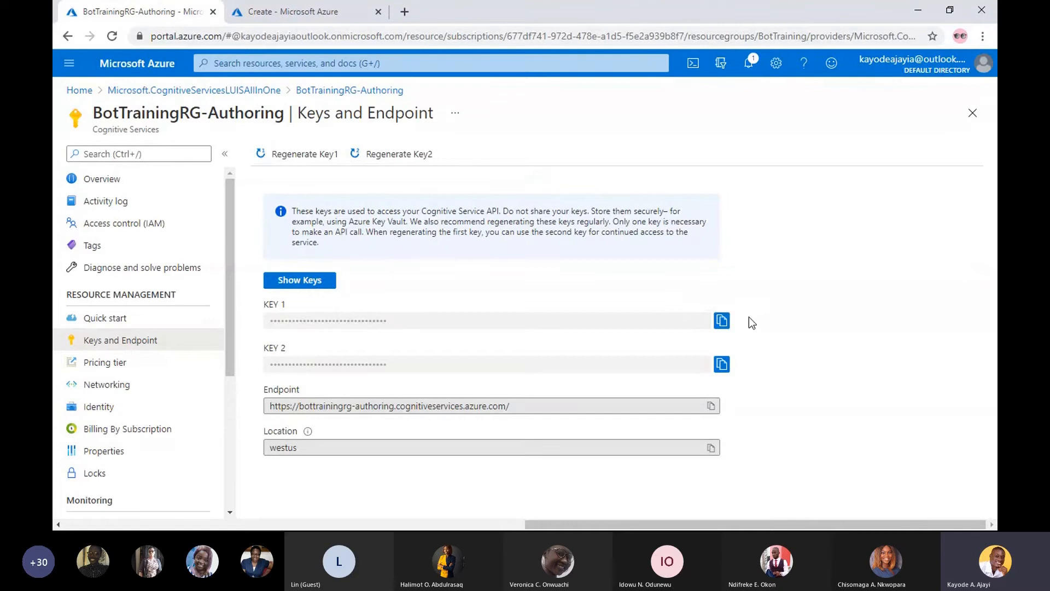
{"action": "left_click", "coordinate": [722, 321]}
- Switch to Bot Framework Composer, open IntentBot's configuration and paste the copied key as the LUIS authoring key under External services
{"action": "key", "text": "super"}
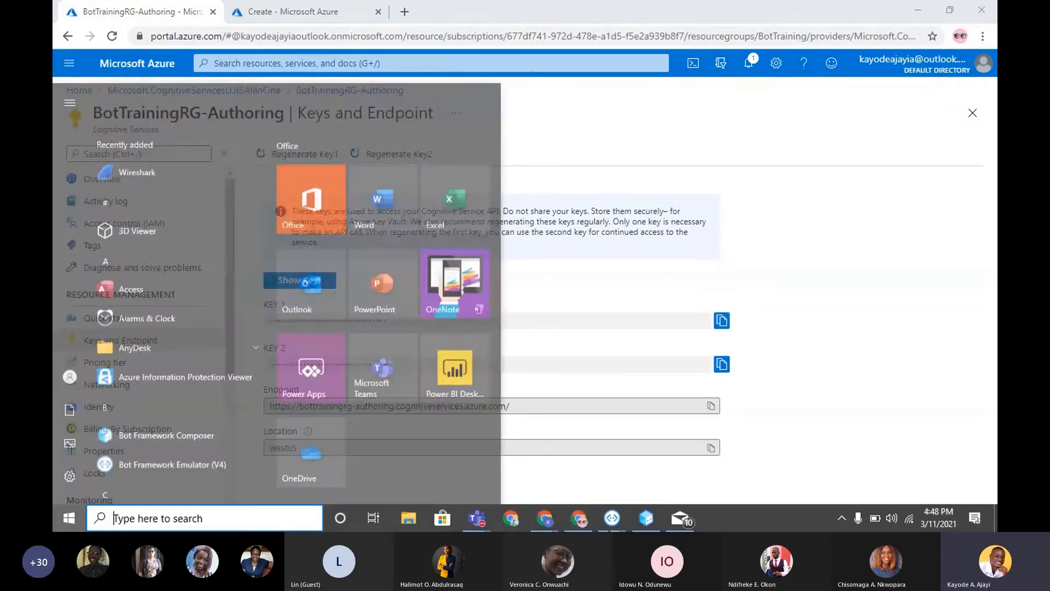
{"action": "left_click", "coordinate": [647, 521]}
{"action": "left_click", "coordinate": [69, 129]}
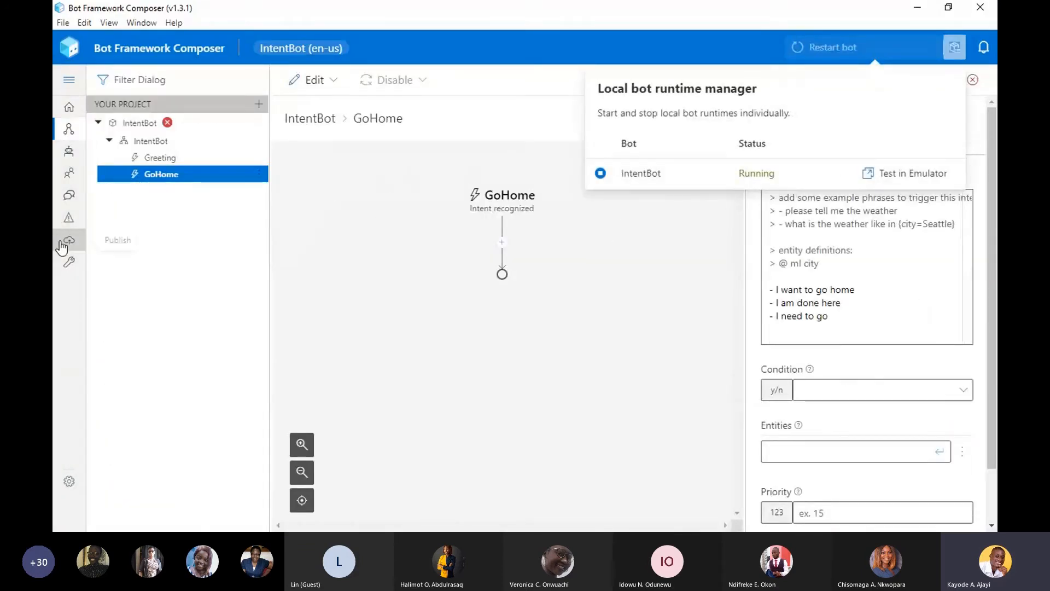
{"action": "left_click", "coordinate": [66, 264]}
{"action": "left_click", "coordinate": [65, 263]}
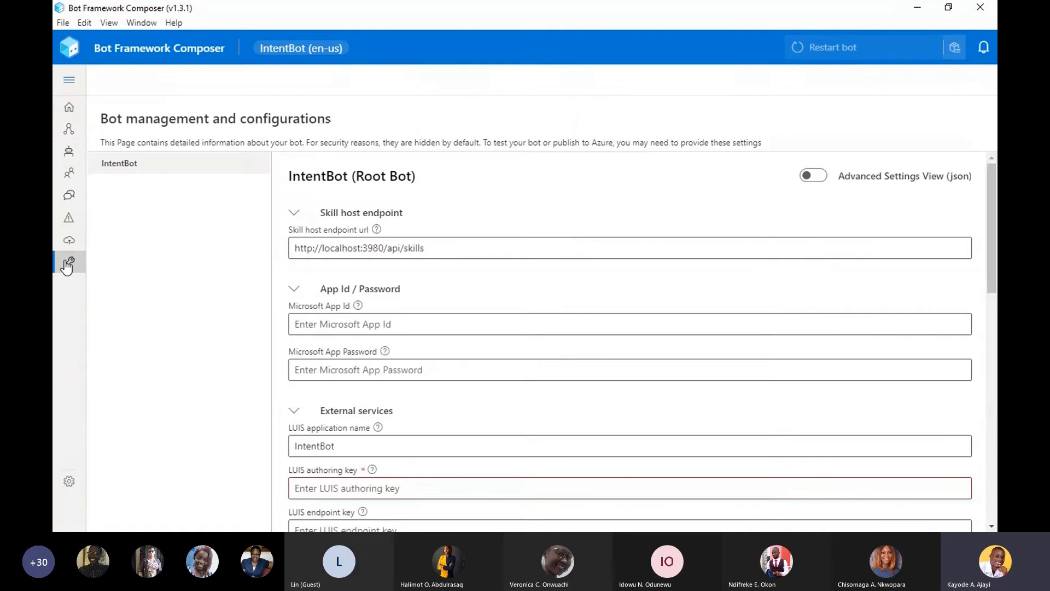
{"action": "scroll", "coordinate": [917, 296], "scroll_direction": "down", "scroll_amount": 3}
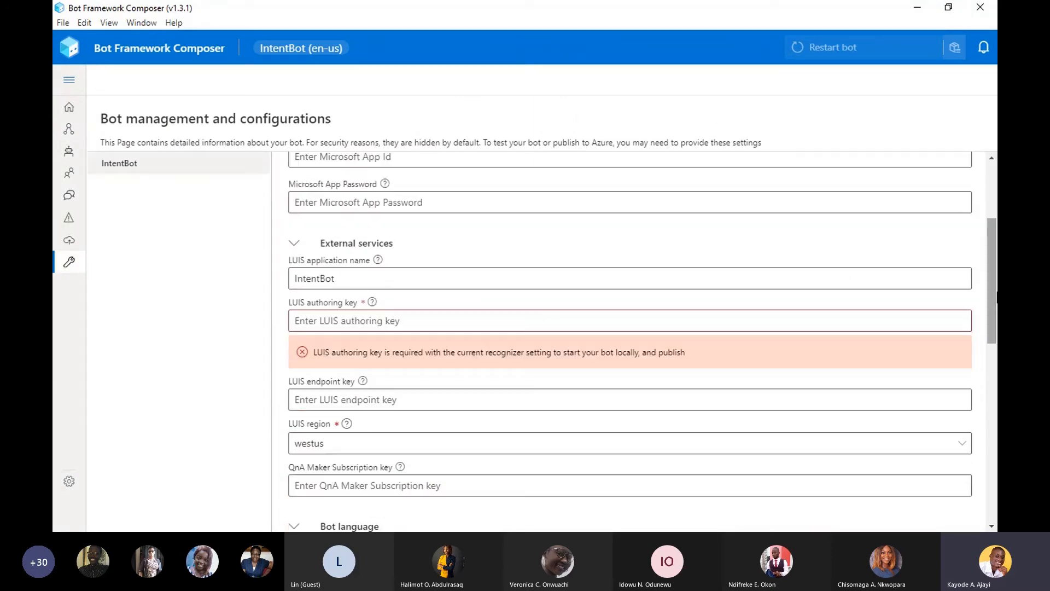
{"action": "left_click", "coordinate": [501, 318]}
{"action": "key", "text": "ctrl+v"}
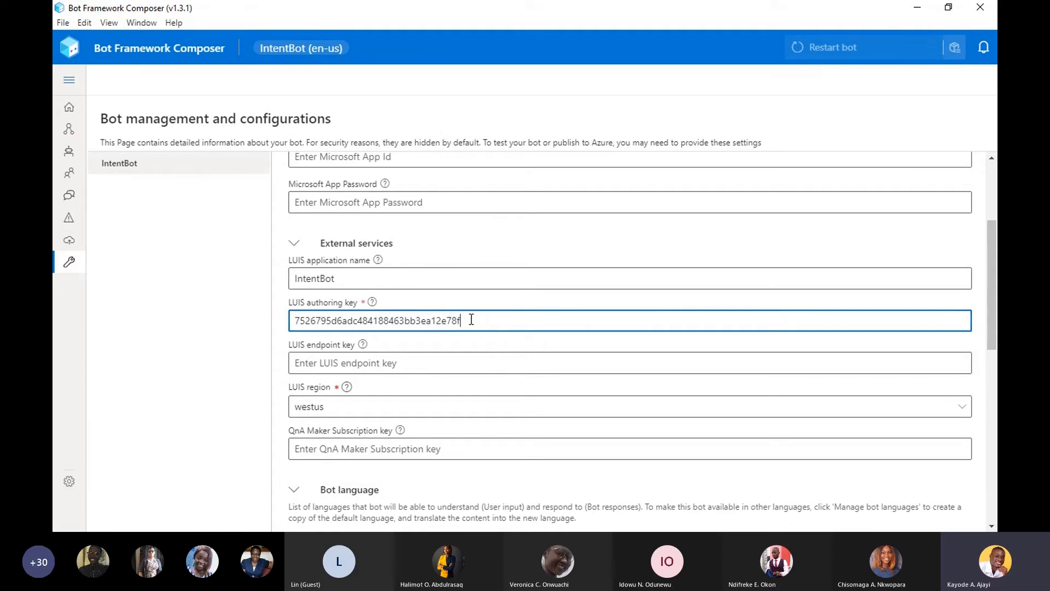
- Leave the configuration page and restart IntentBot from its design page
{"action": "left_click", "coordinate": [69, 109]}
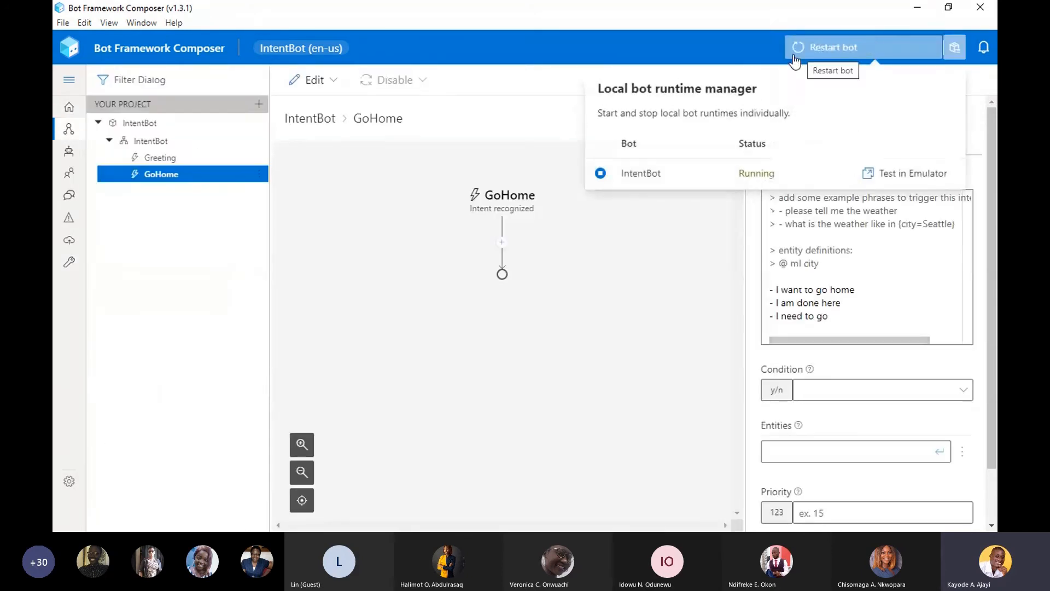
{"action": "left_click", "coordinate": [794, 59]}
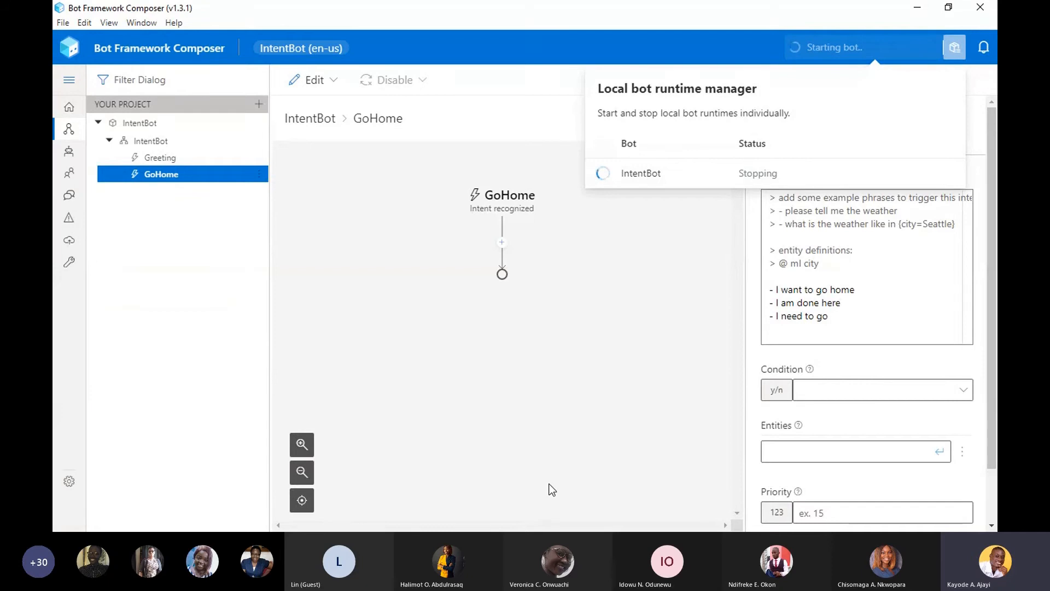
- Switch to Chrome, search the Azure portal for "bot" and open Bot Services
{"action": "key", "text": "super"}
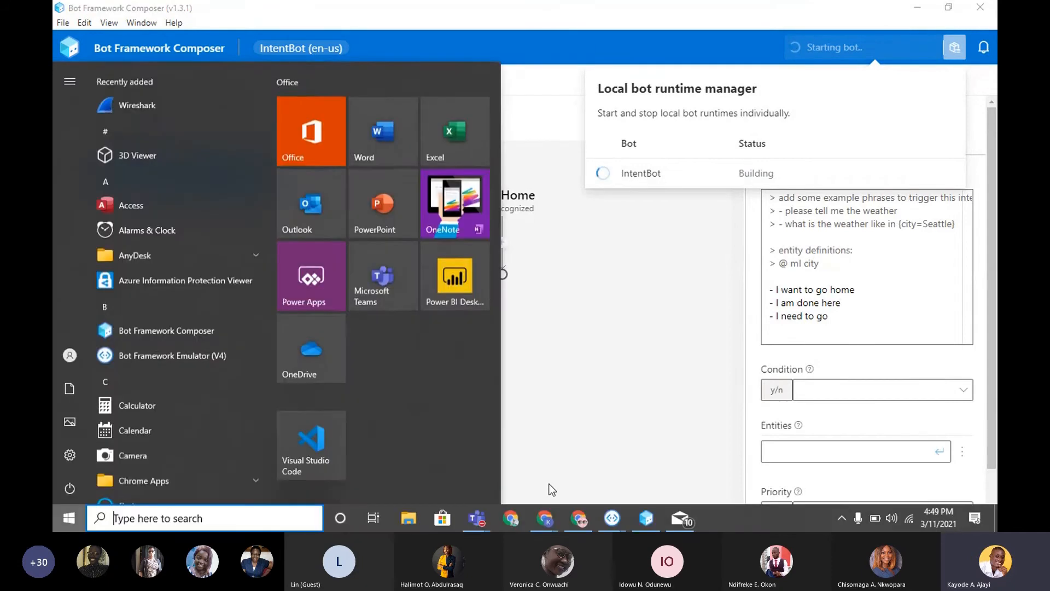
{"action": "left_click", "coordinate": [581, 524]}
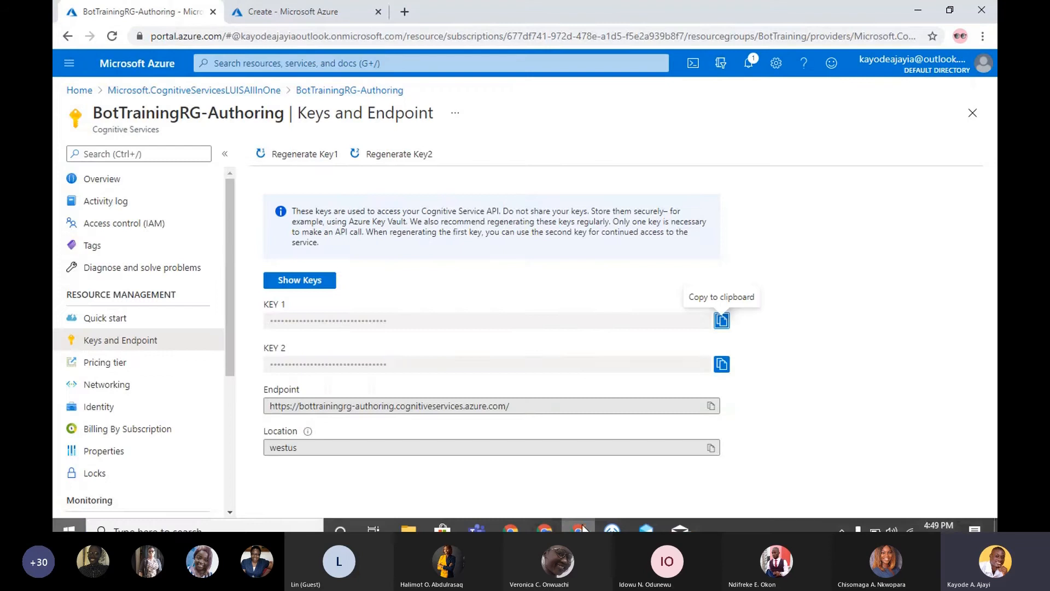
{"action": "left_click", "coordinate": [323, 12]}
{"action": "left_click", "coordinate": [432, 67]}
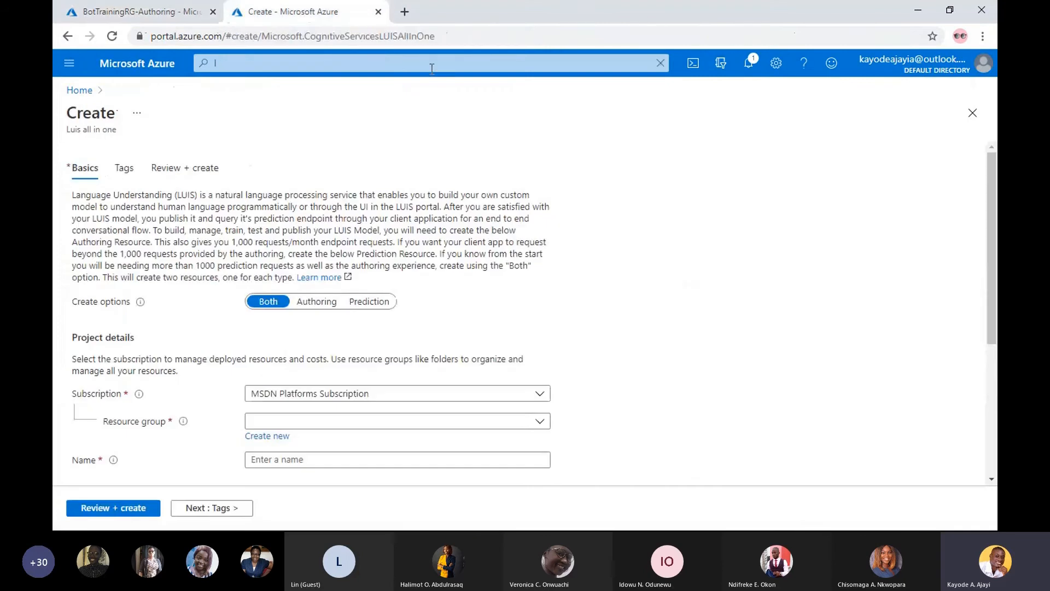
{"action": "type", "text": "l"}
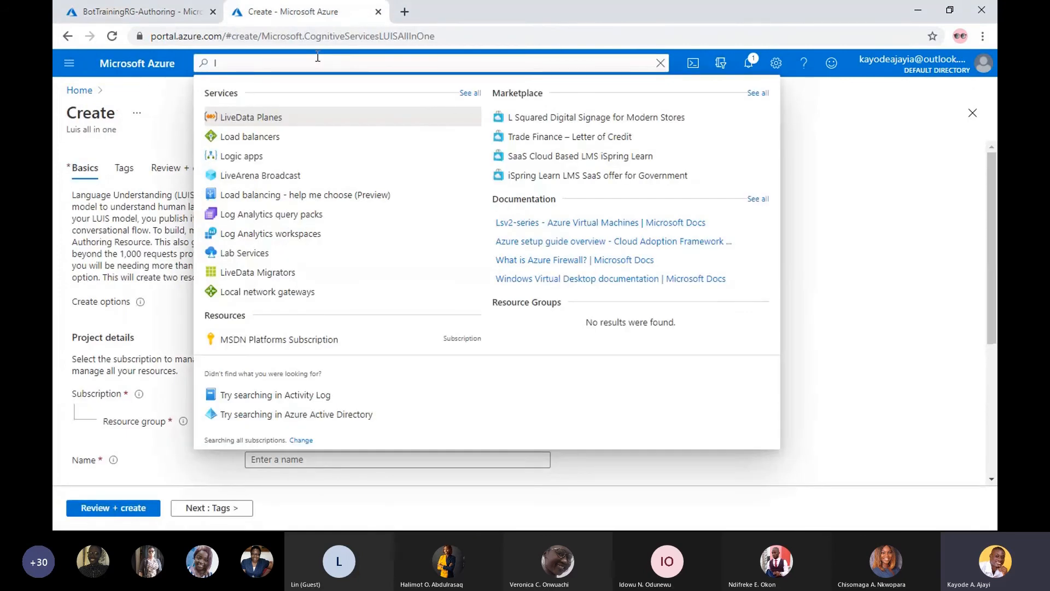
{"action": "key", "text": "BackSpace"}
{"action": "type", "text": "bot"}
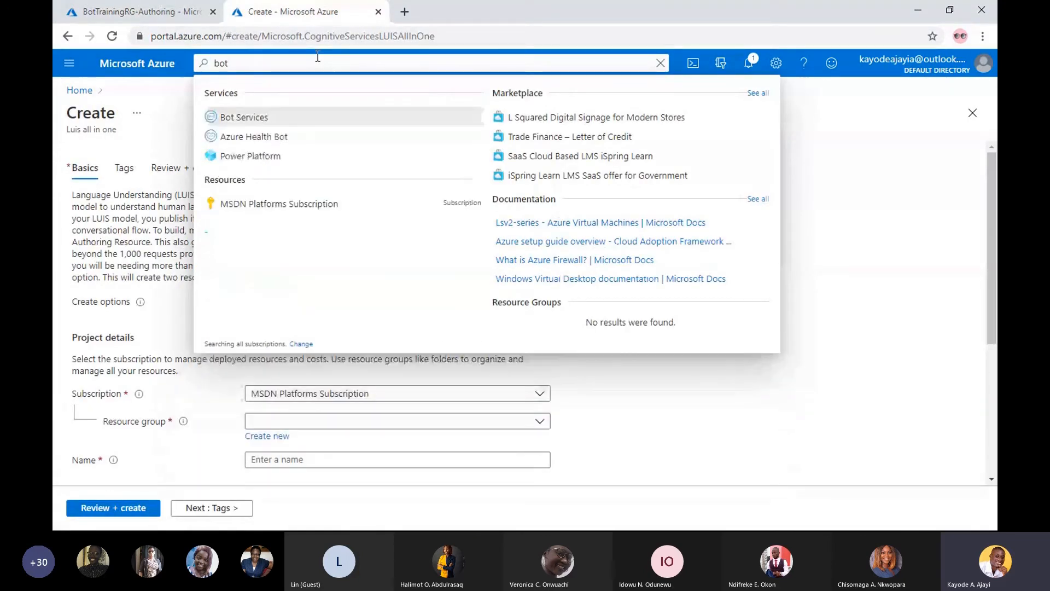
{"action": "left_click", "coordinate": [262, 119]}
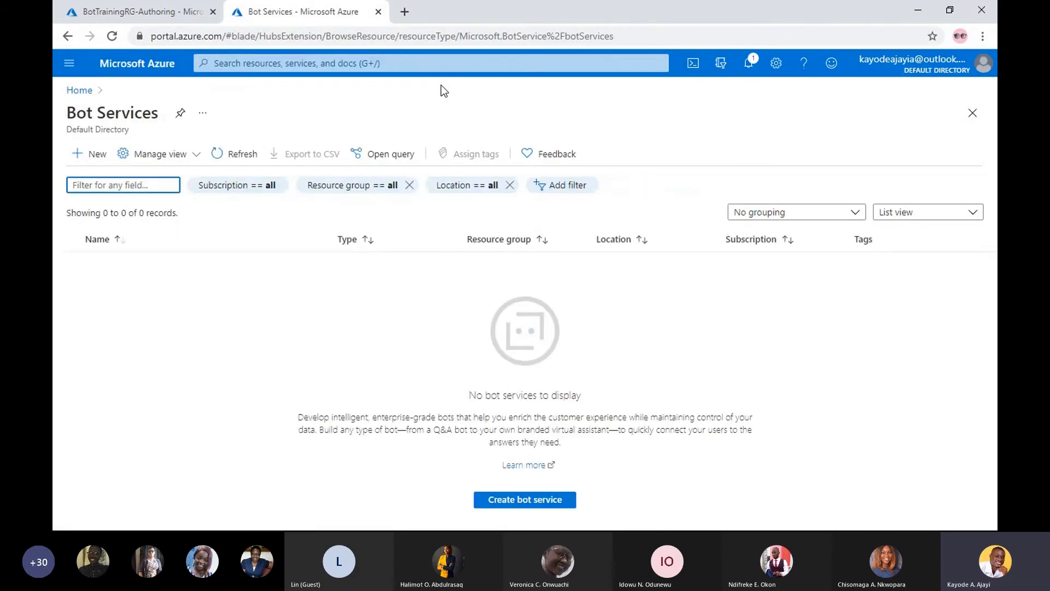
- Look over the portal's recent searches and services, then return to the Azure home page
{"action": "left_click", "coordinate": [406, 62]}
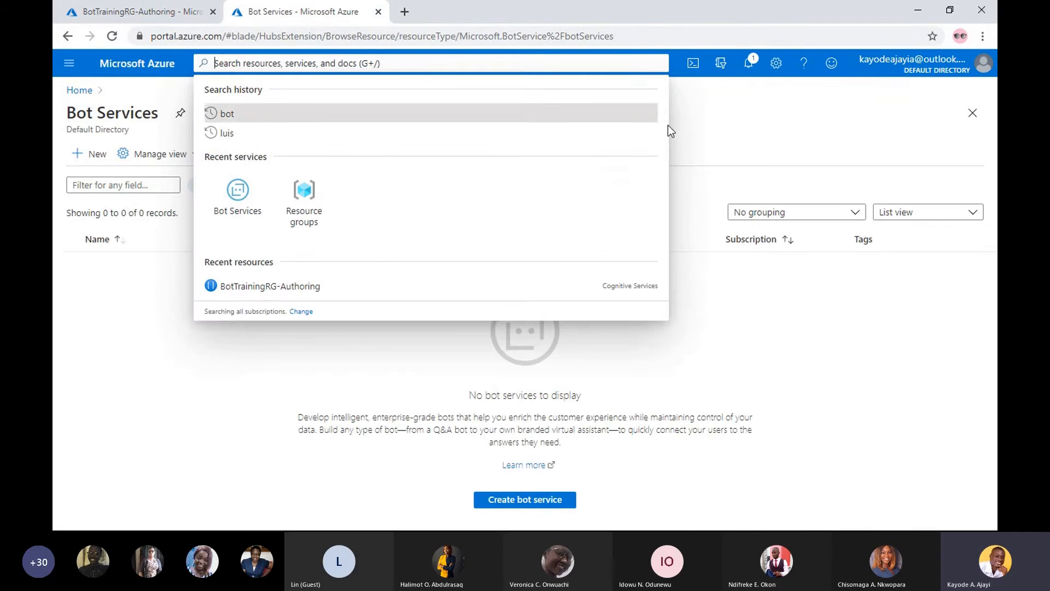
{"action": "left_click", "coordinate": [761, 335]}
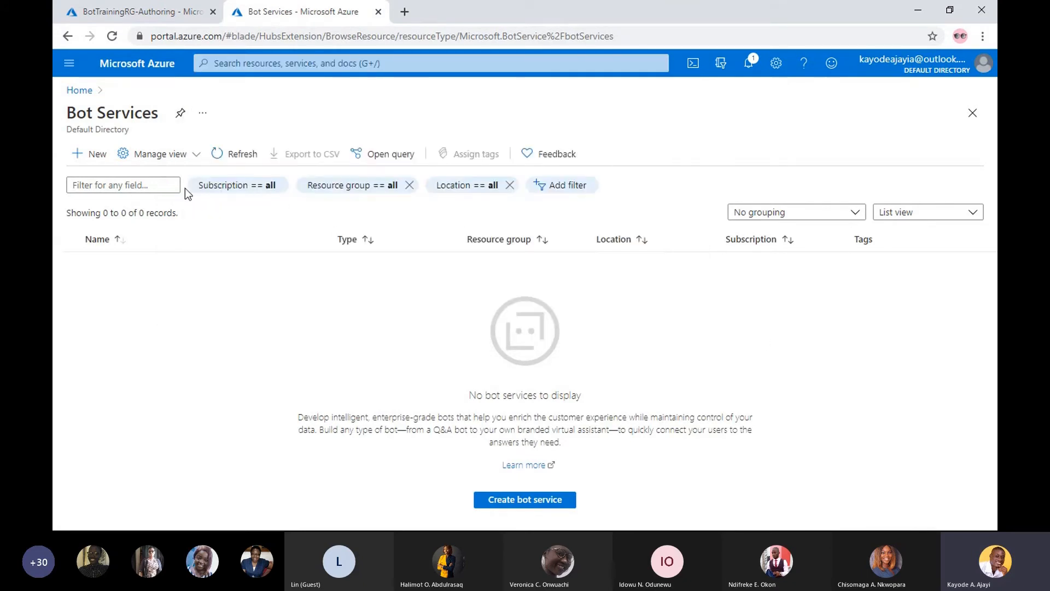
{"action": "left_click", "coordinate": [78, 92]}
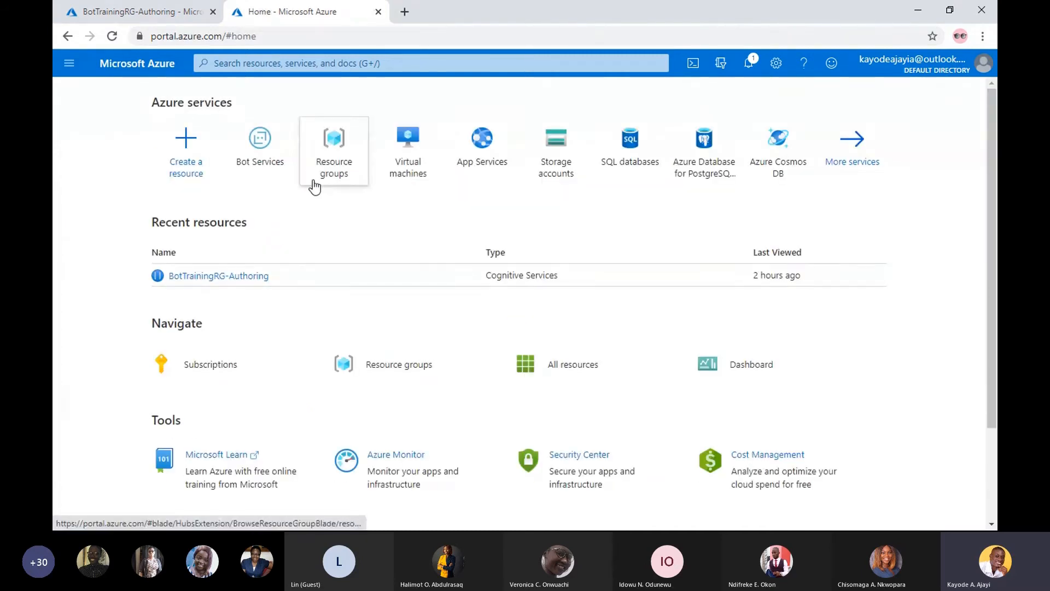
{"action": "mouse_move", "coordinate": [255, 167]}
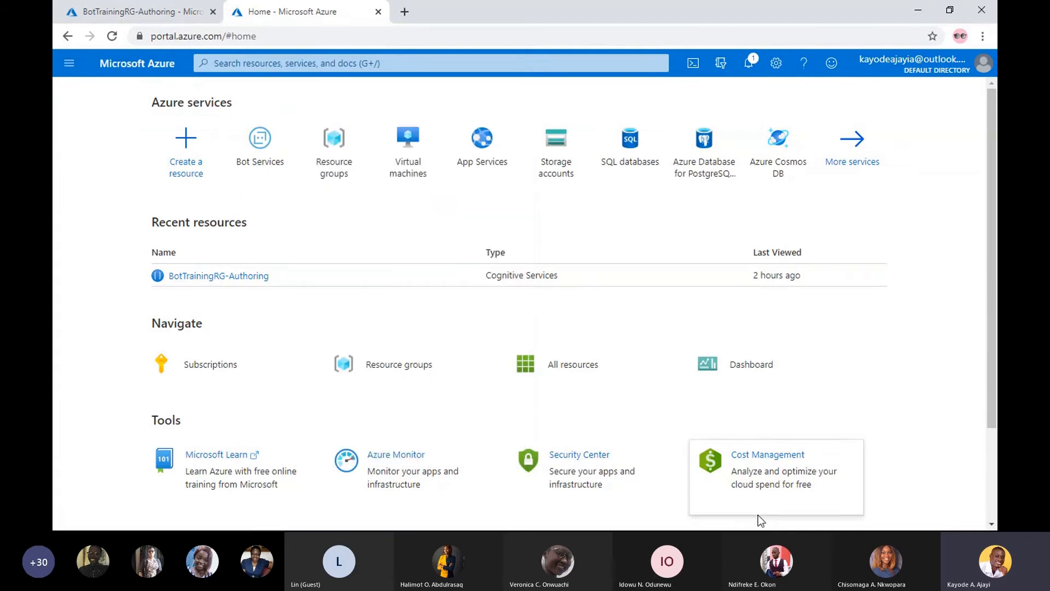
- Search Google for "azure bot service channels"
{"action": "left_click", "coordinate": [403, 35]}
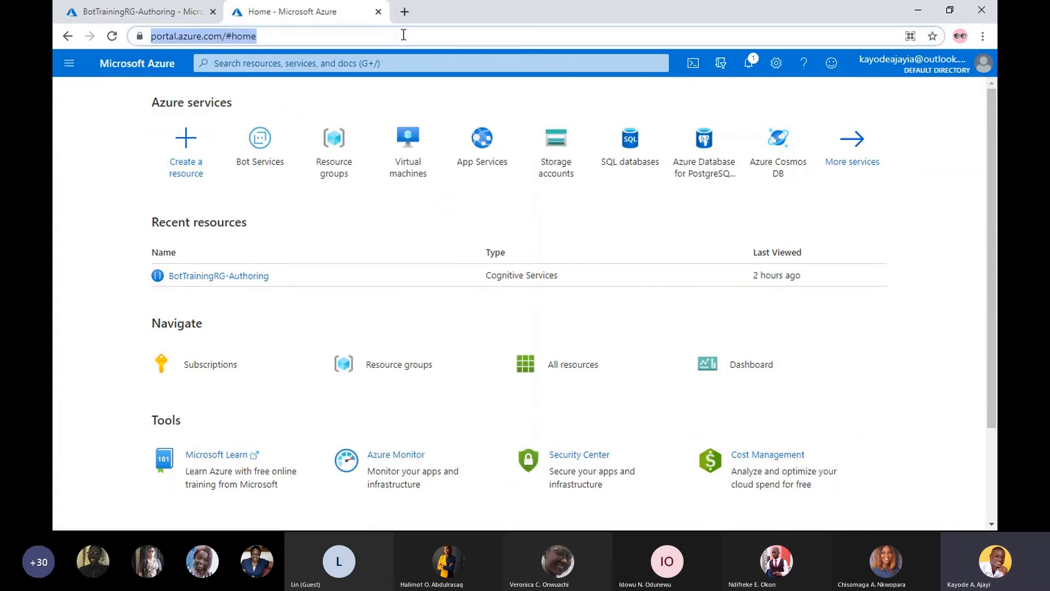
{"action": "type", "text": "a"}
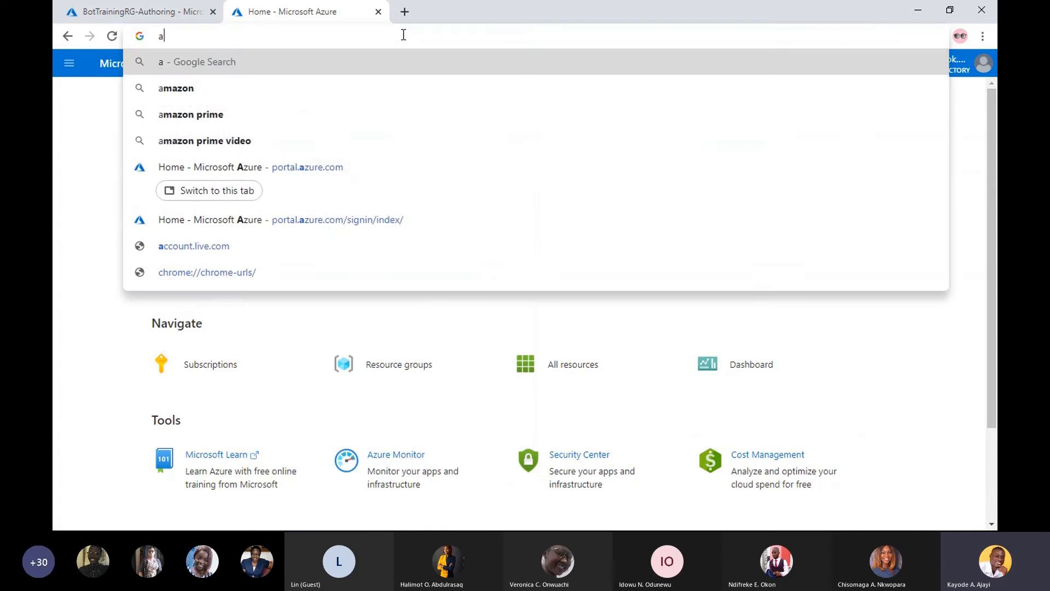
{"action": "type", "text": "zure bot se"}
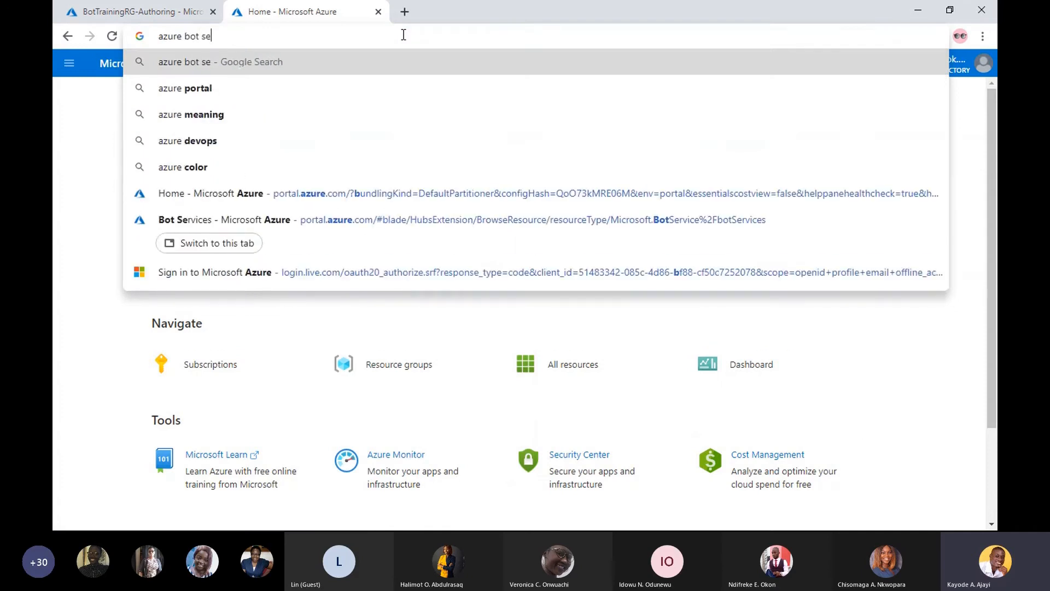
{"action": "type", "text": "rvice channels"}
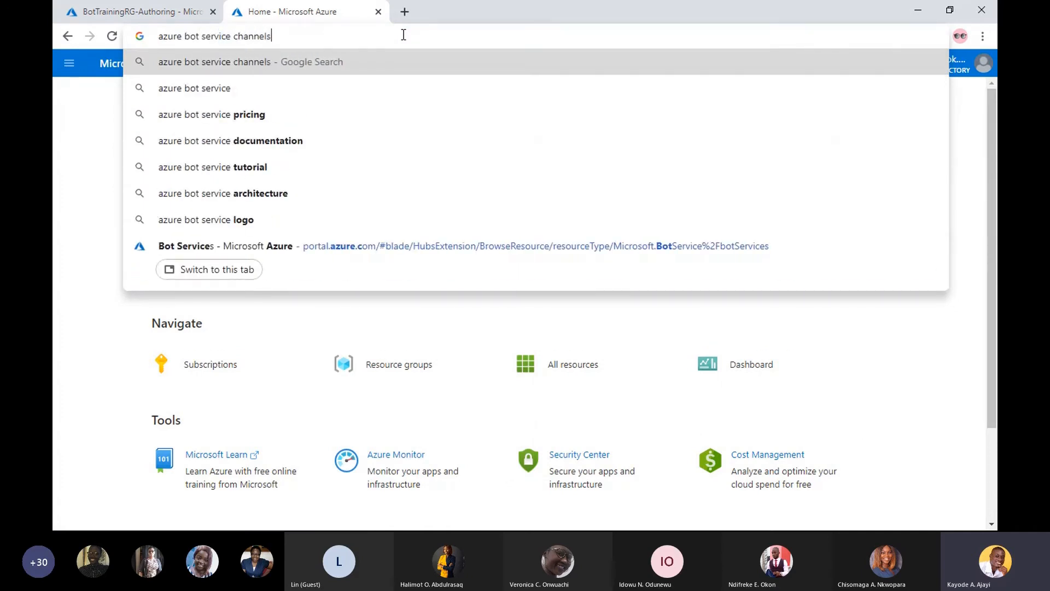
{"action": "key", "text": "Return"}
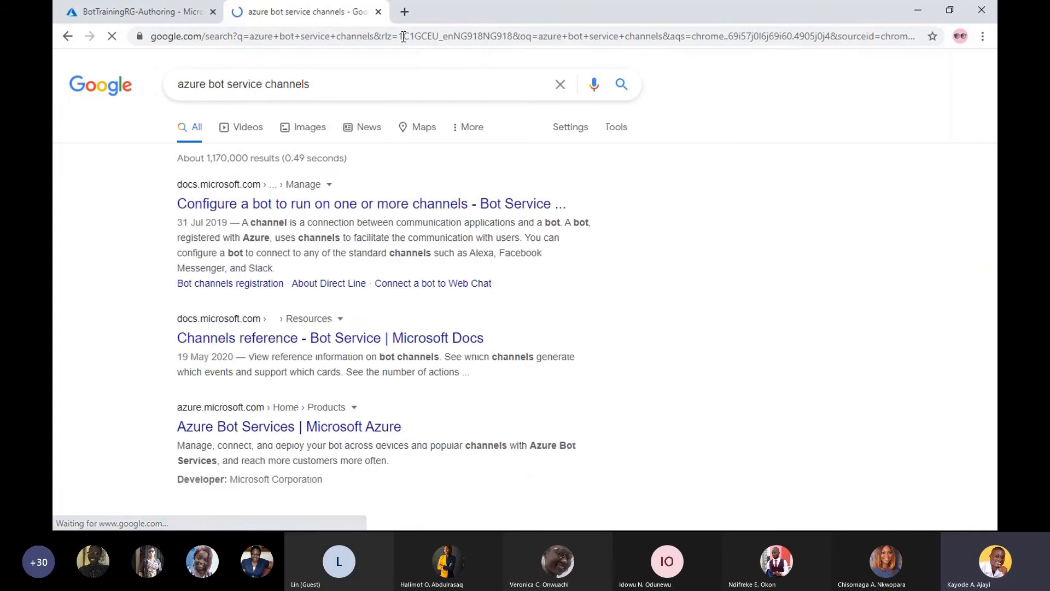
- Open the article on configuring a bot for channels in a new tab, open the Azure Bot Services result, and view the article
{"action": "right_click", "coordinate": [361, 209]}
{"action": "left_click", "coordinate": [388, 215]}
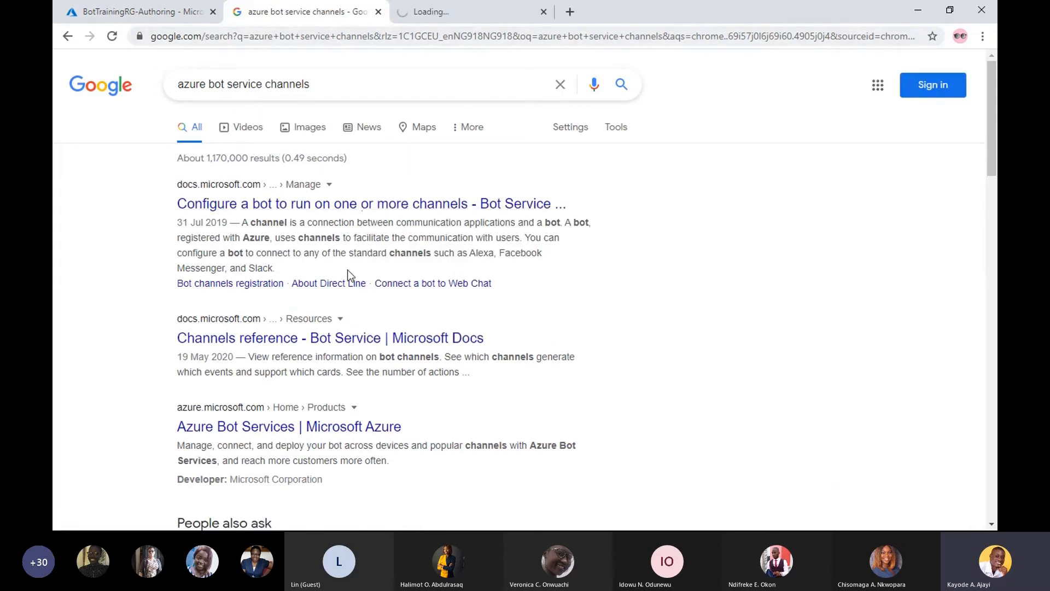
{"action": "left_click", "coordinate": [276, 427]}
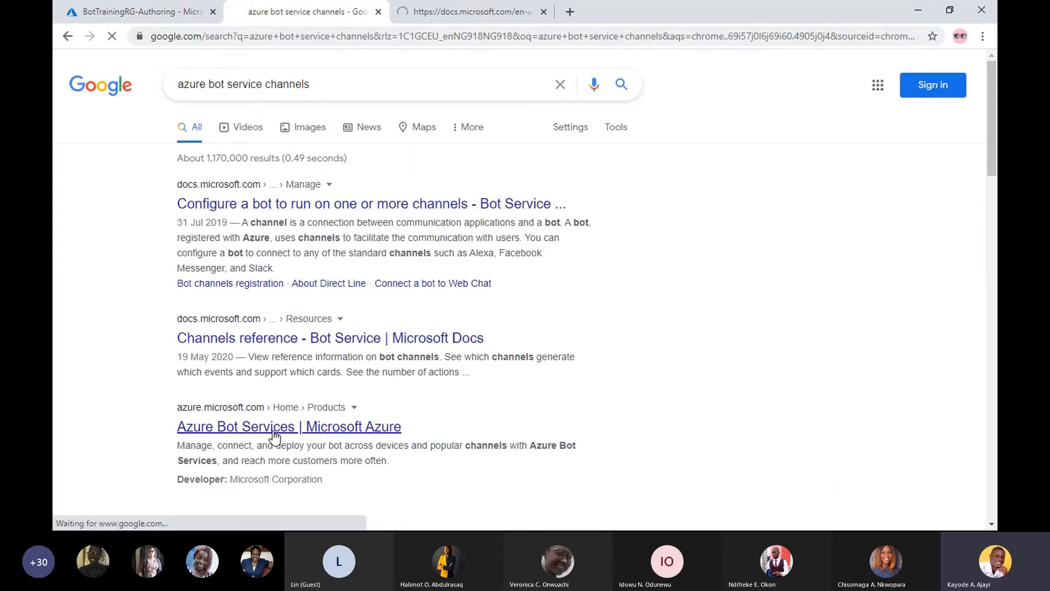
{"action": "left_click", "coordinate": [474, 9]}
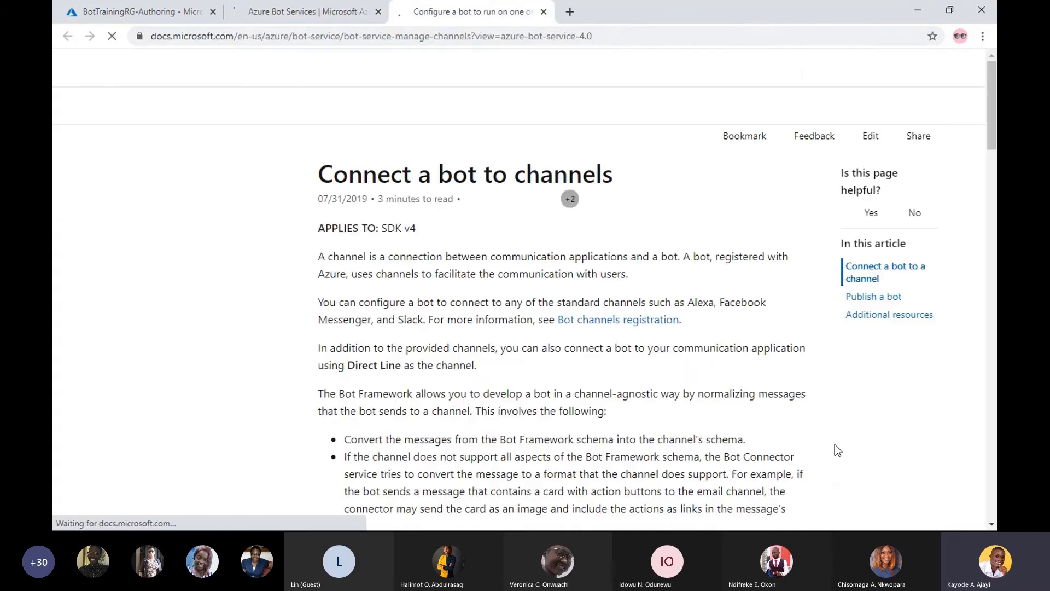
{"action": "key", "text": "super"}
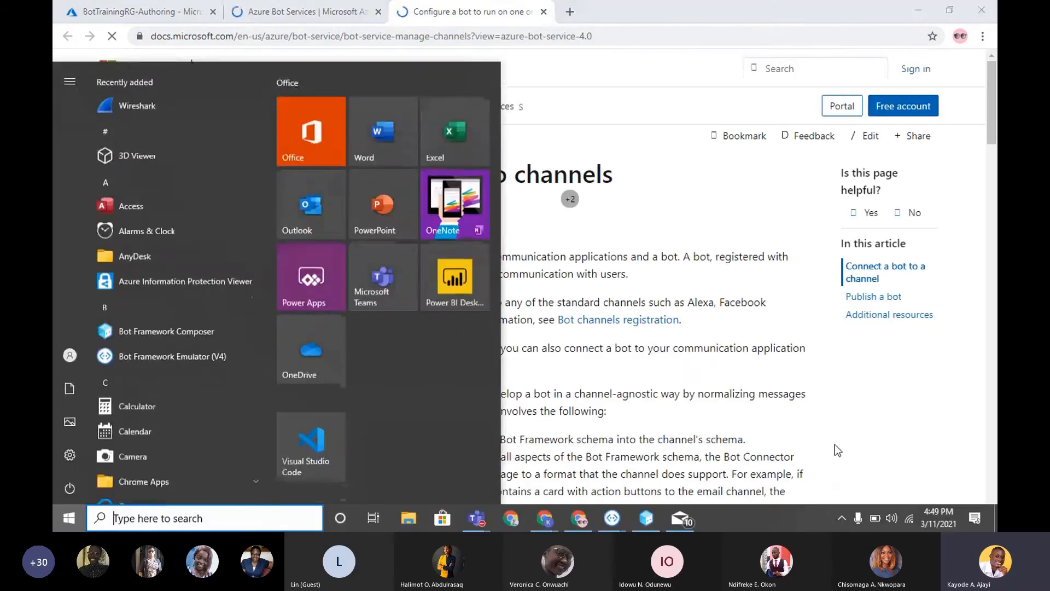
- Review the supported channels listed in the Connect a bot to channels article, and view the Azure Bot Services page
{"action": "key", "text": "super"}
{"action": "left_click_drag", "start_coordinate": [992, 140], "coordinate": [993, 296]}
{"action": "scroll", "coordinate": [614, 267], "scroll_direction": "down", "scroll_amount": 3}
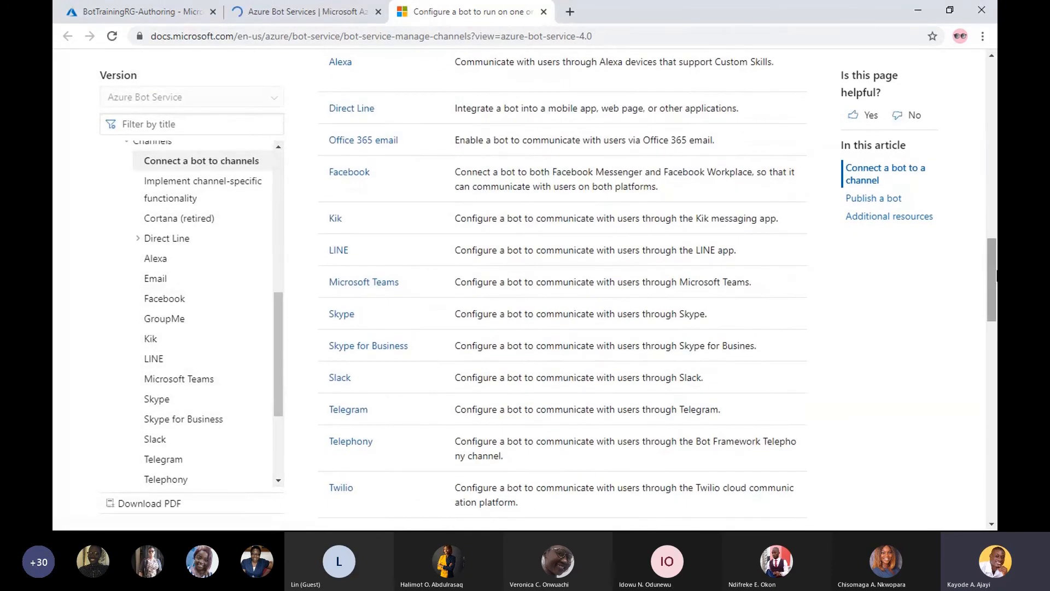
{"action": "left_click_drag", "start_coordinate": [992, 282], "coordinate": [988, 299]}
{"action": "scroll", "coordinate": [409, 176], "scroll_direction": "down", "scroll_amount": 2}
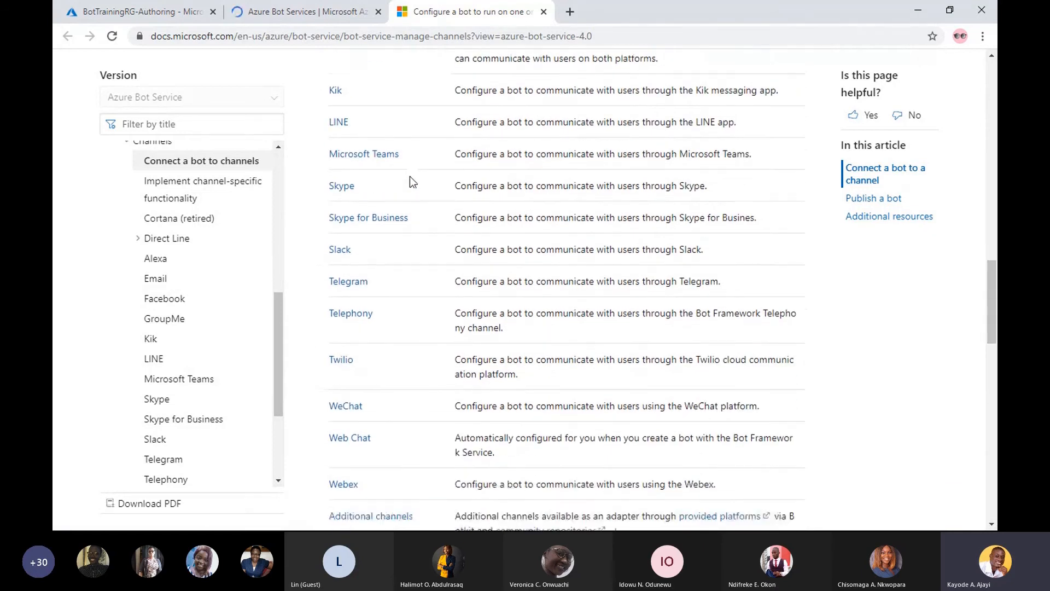
{"action": "scroll", "coordinate": [410, 176], "scroll_direction": "down", "scroll_amount": 1}
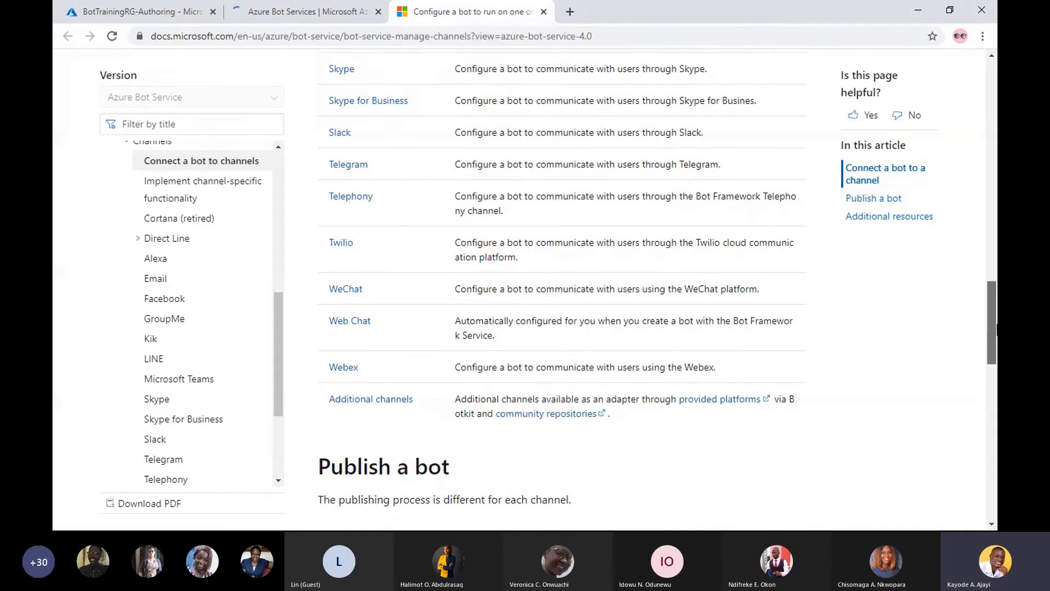
{"action": "left_click_drag", "start_coordinate": [991, 309], "coordinate": [989, 90]}
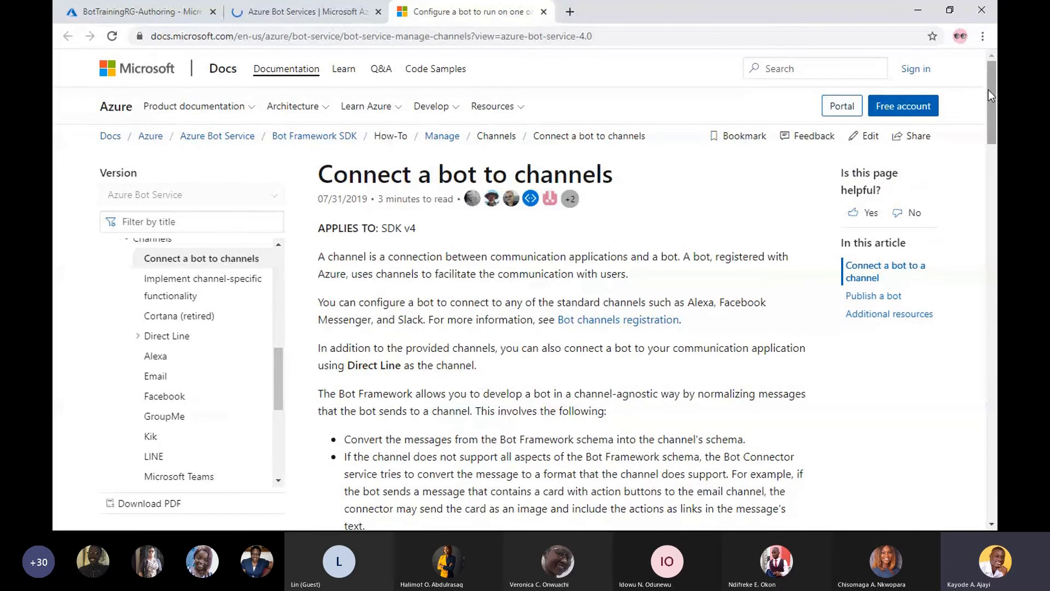
{"action": "left_click", "coordinate": [314, 8]}
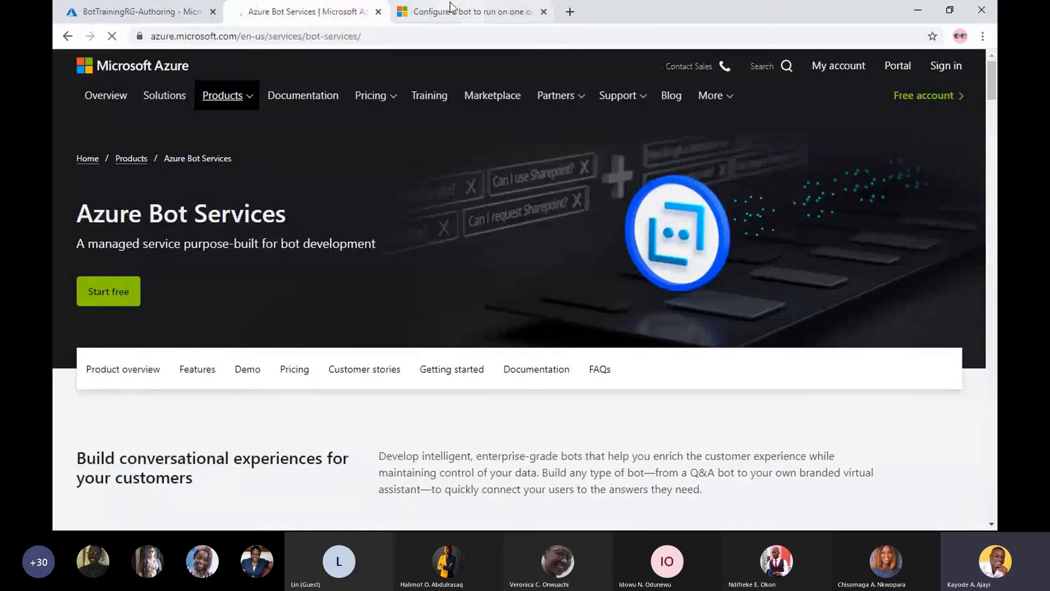
- Switch to Bot Framework Composer and check IntentBot's status in the local bot runtime manager
{"action": "key", "text": "super"}
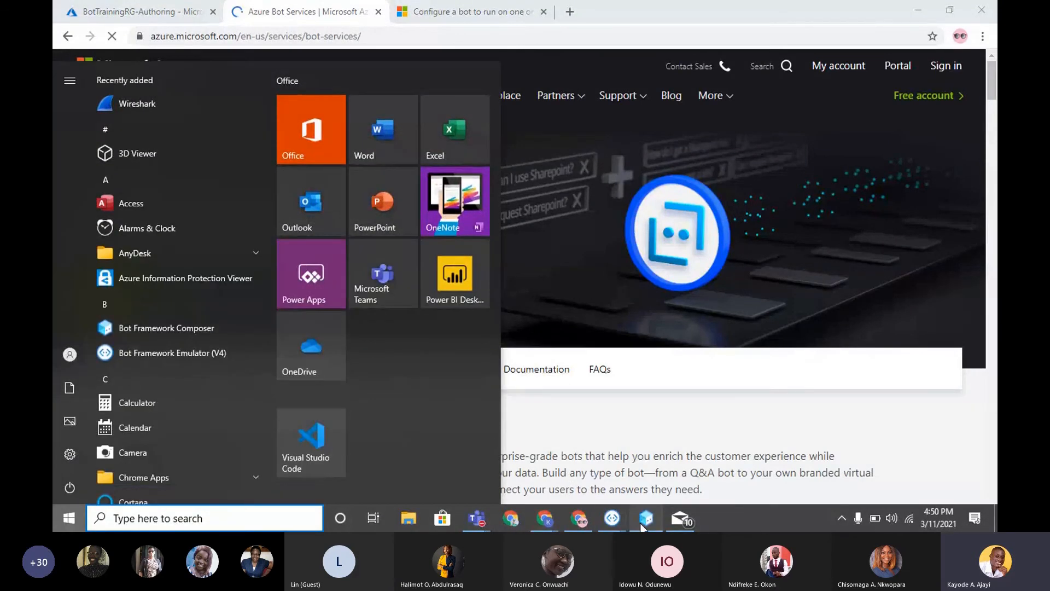
{"action": "left_click", "coordinate": [646, 518]}
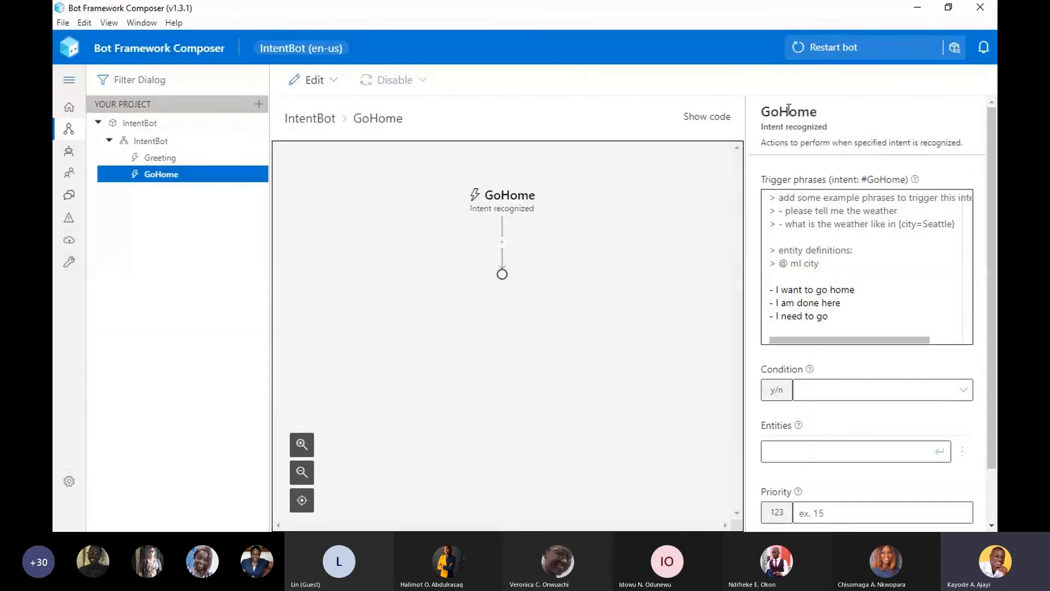
{"action": "left_click", "coordinate": [842, 49]}
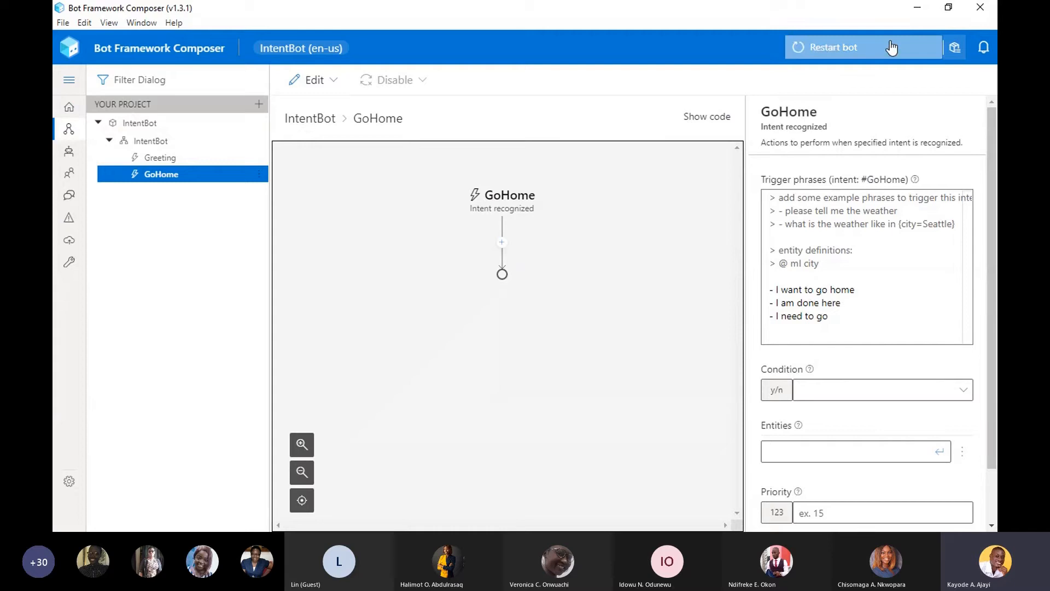
{"action": "left_click", "coordinate": [953, 48]}
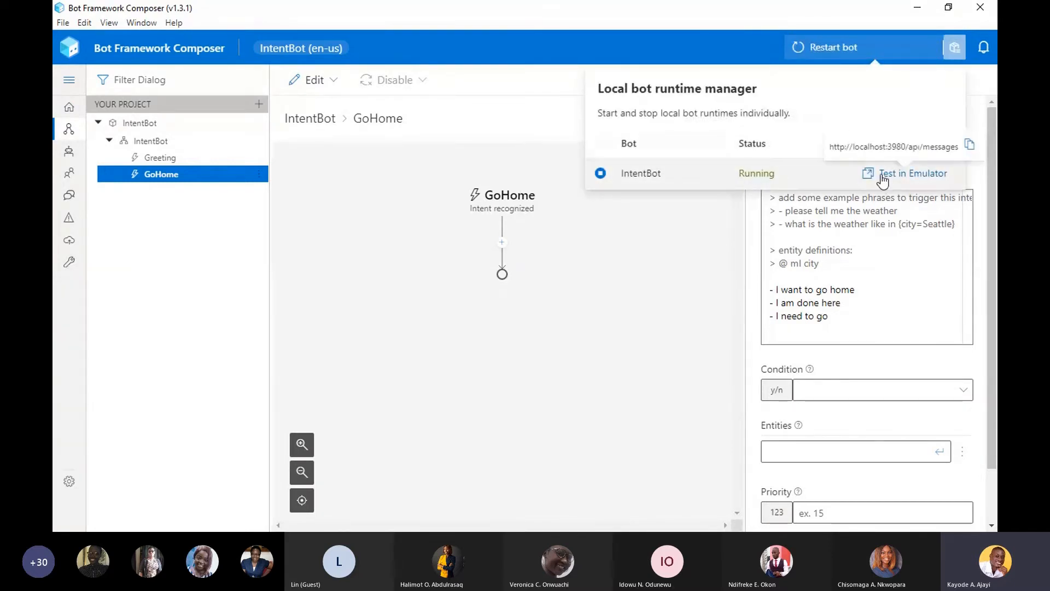
{"action": "left_click", "coordinate": [595, 374]}
- Switch to the Bot Framework Emulator's Live Chat and restart the conversation with a new user ID
{"action": "key", "text": "super"}
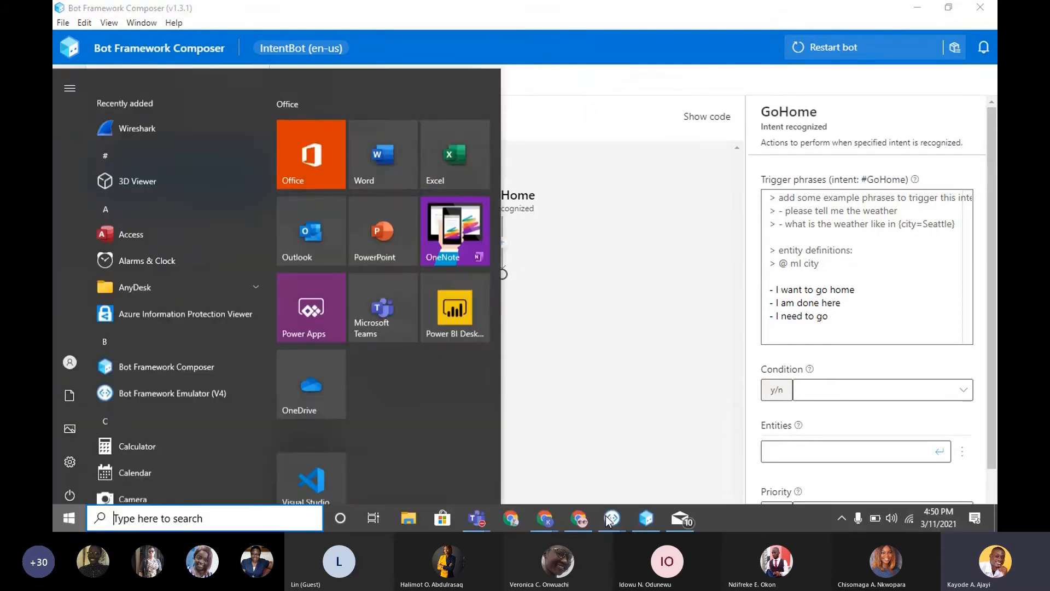
{"action": "mouse_move", "coordinate": [612, 518]}
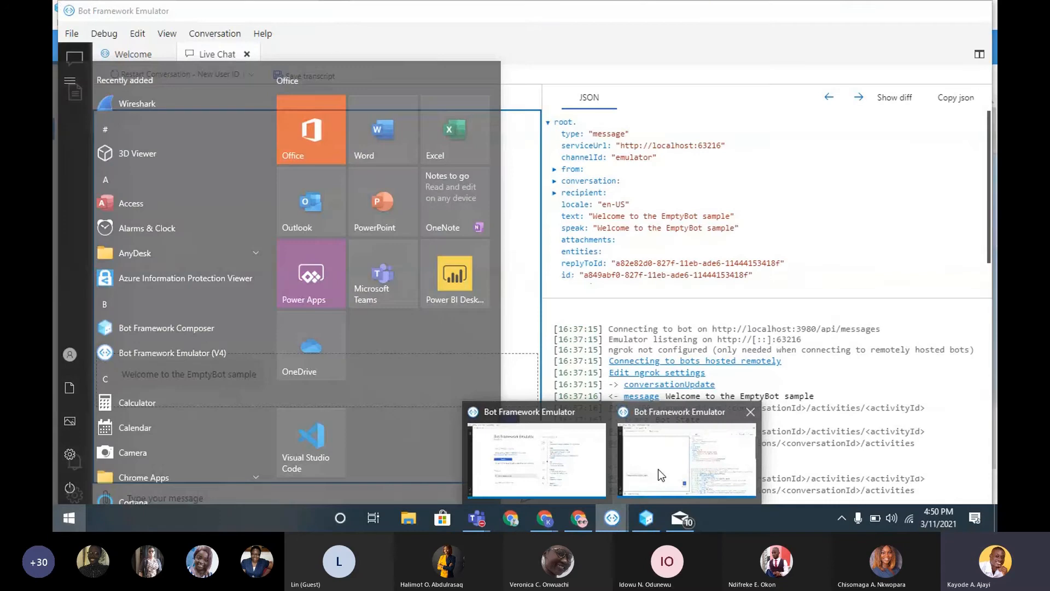
{"action": "left_click", "coordinate": [658, 468]}
{"action": "left_click", "coordinate": [127, 85]}
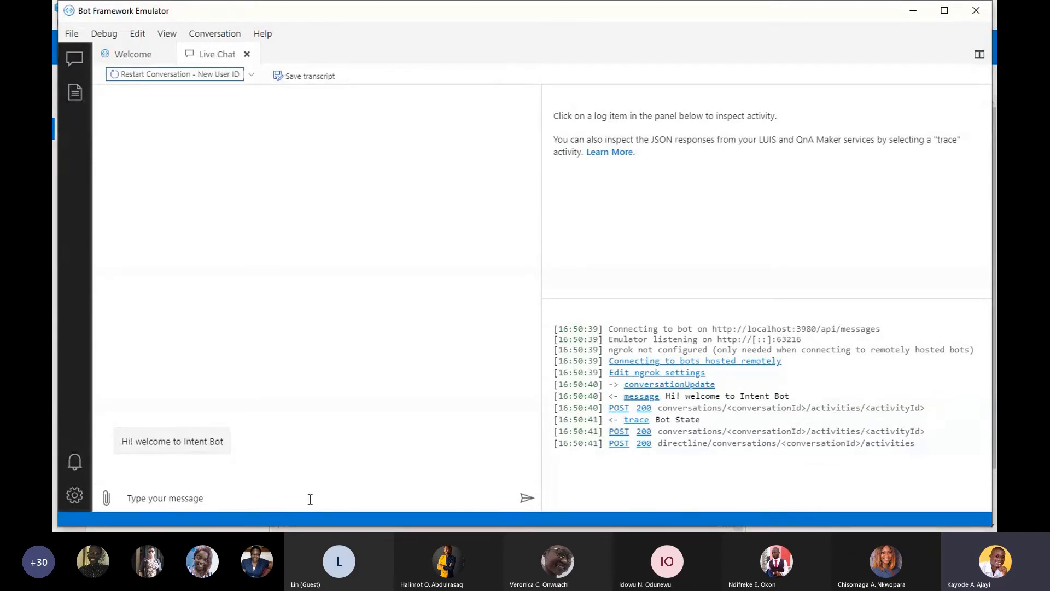
- Send the message "i want to go home" to the bot in the live chat
{"action": "left_click", "coordinate": [241, 493]}
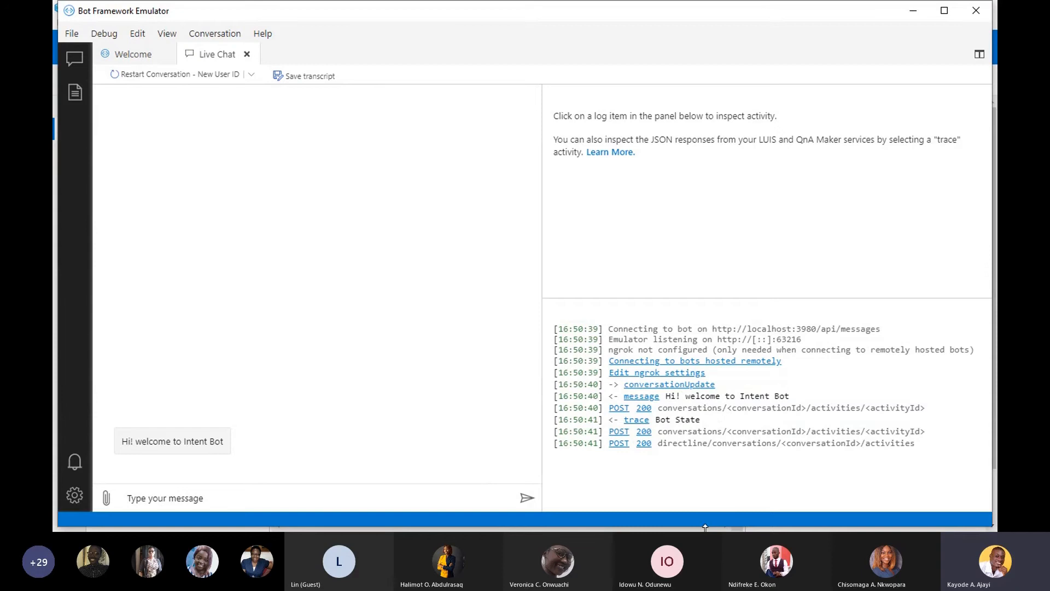
{"action": "key", "text": "super"}
{"action": "mouse_move", "coordinate": [647, 526]}
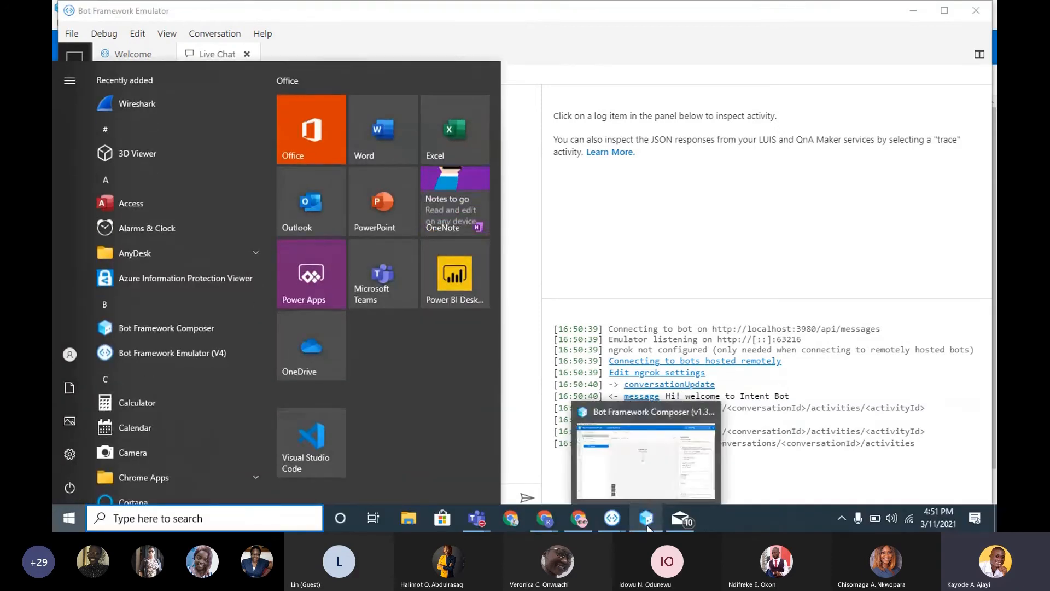
{"action": "left_click", "coordinate": [520, 204]}
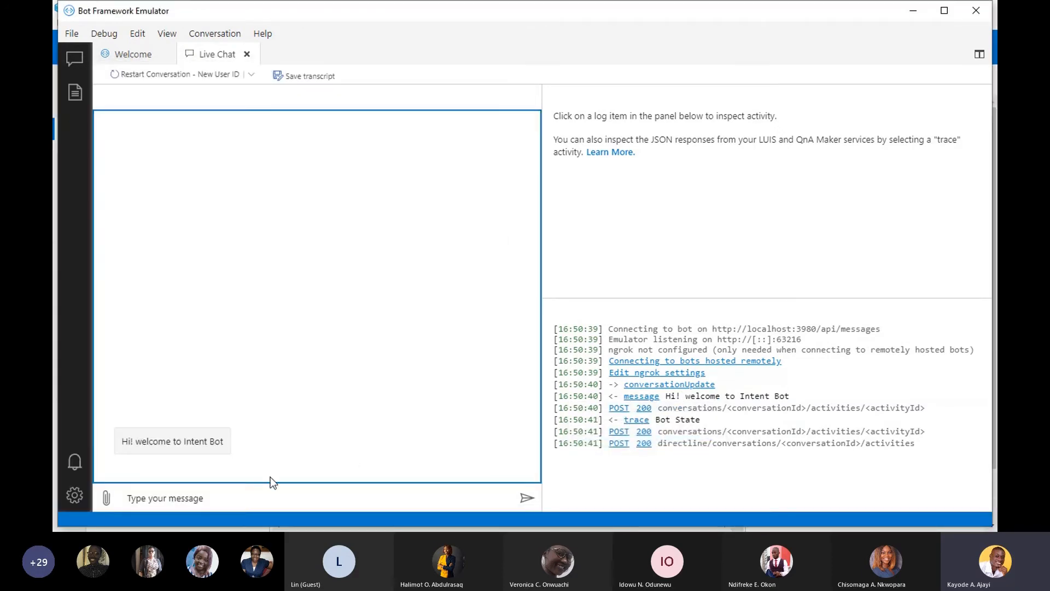
{"action": "left_click", "coordinate": [255, 498]}
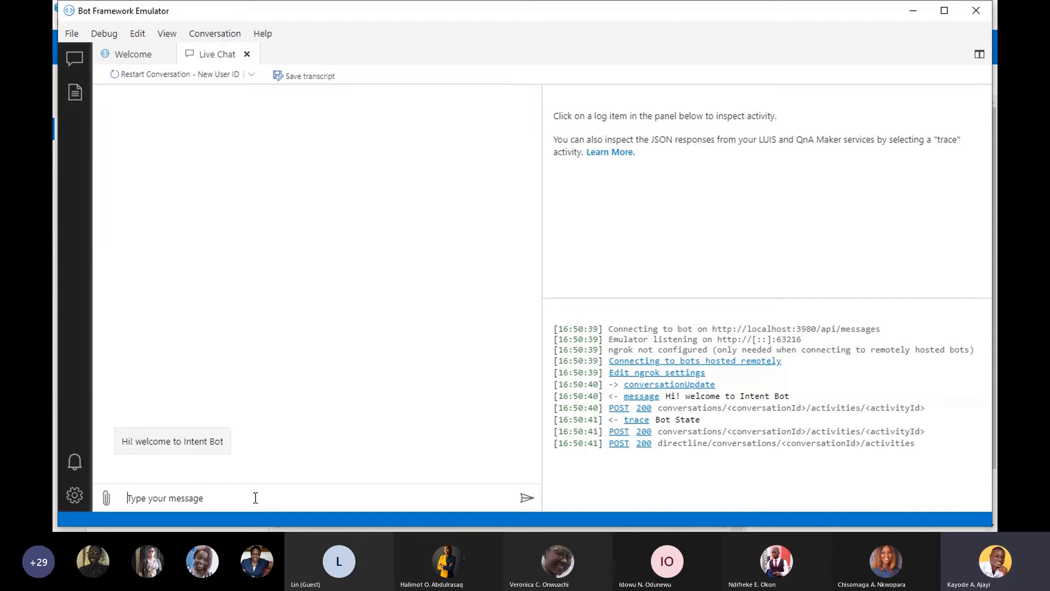
{"action": "type", "text": "i want to go home"}
{"action": "key", "text": "Return"}
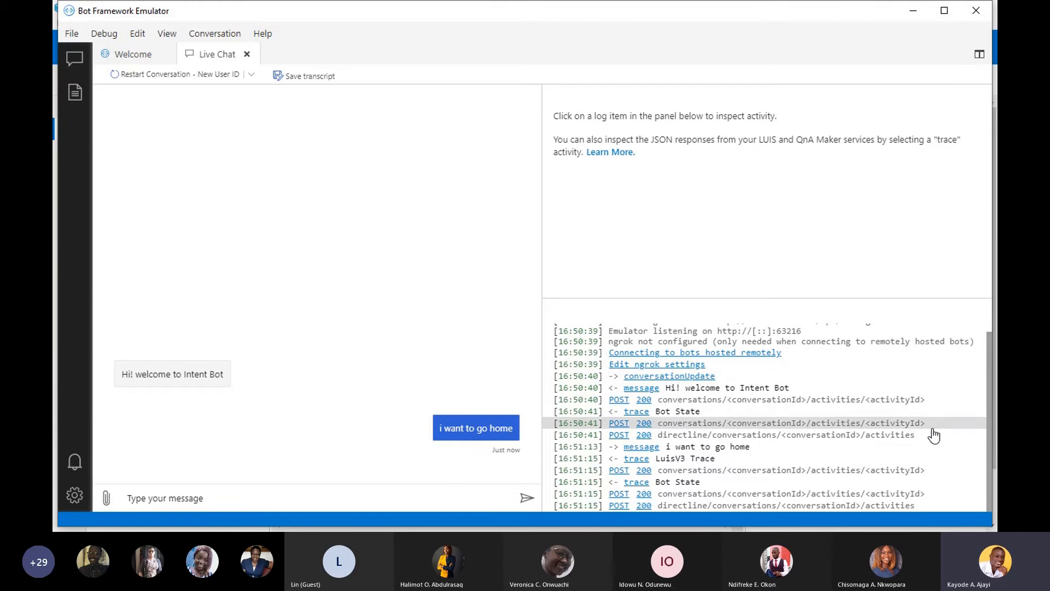
- Return to Bot Framework Composer and look over the Greeting and GoHome triggers of IntentBot
{"action": "left_click", "coordinate": [921, 12]}
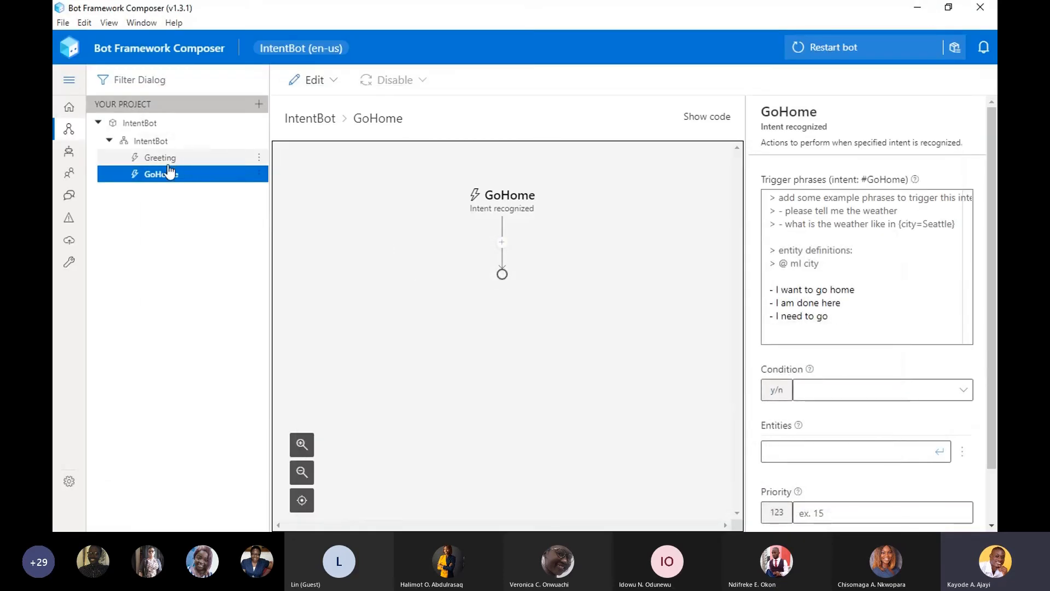
{"action": "left_click", "coordinate": [166, 174]}
{"action": "left_click", "coordinate": [209, 178]}
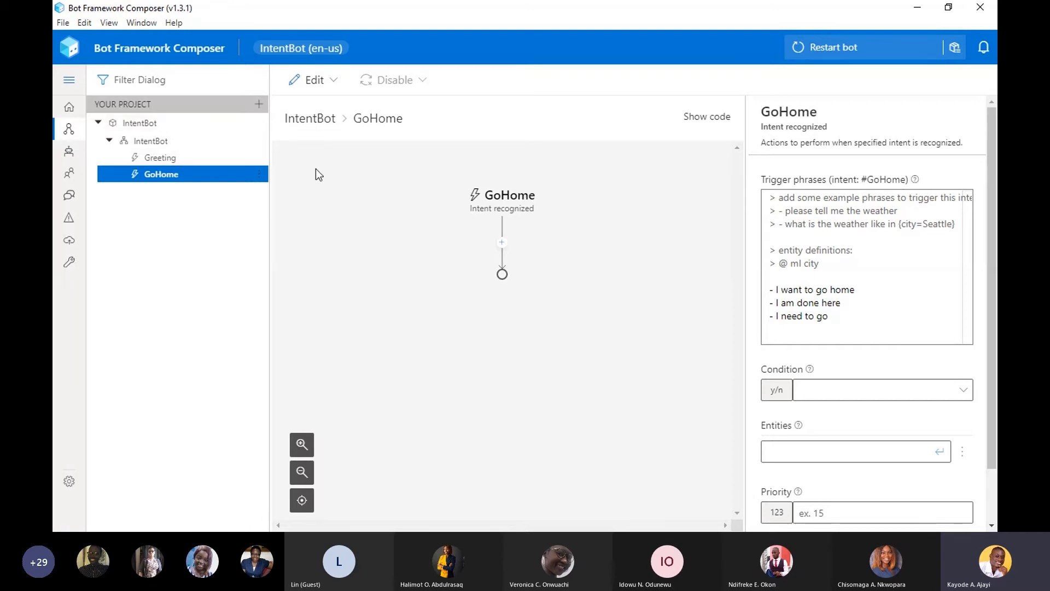
{"action": "left_click", "coordinate": [179, 160]}
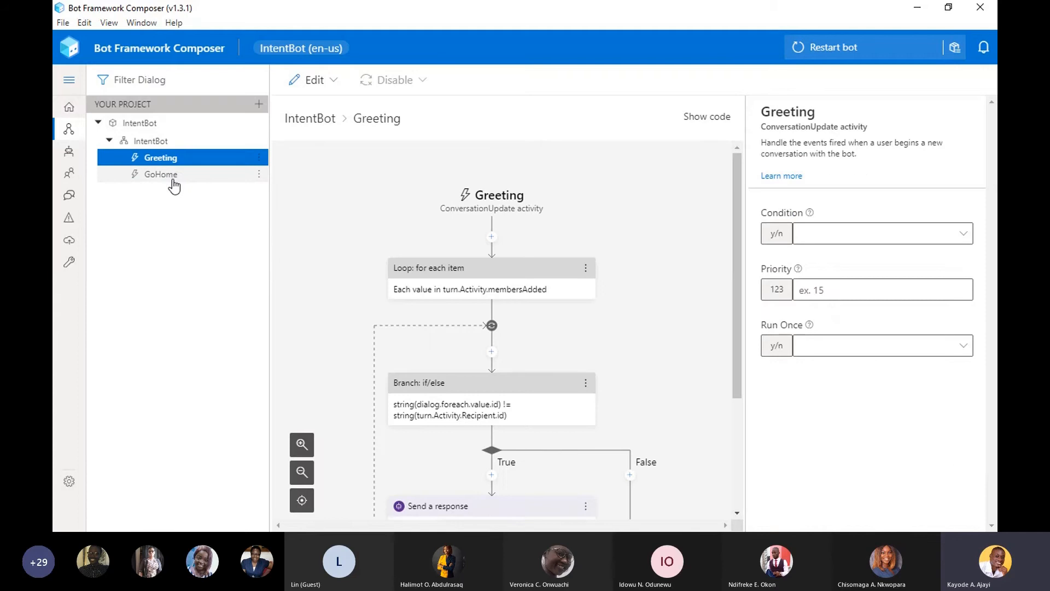
{"action": "left_click", "coordinate": [171, 176]}
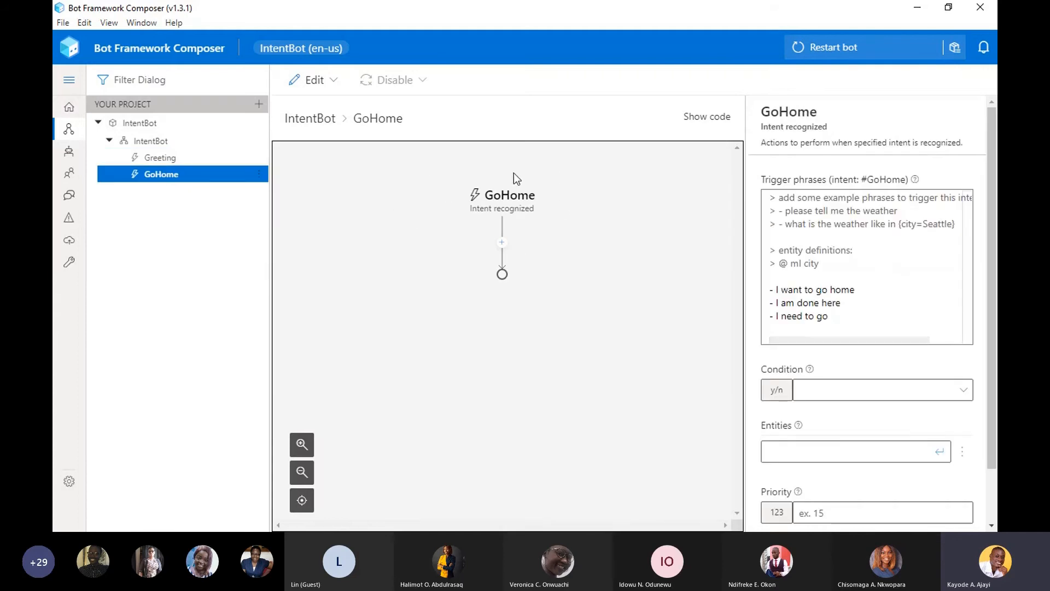
{"action": "left_click", "coordinate": [235, 168]}
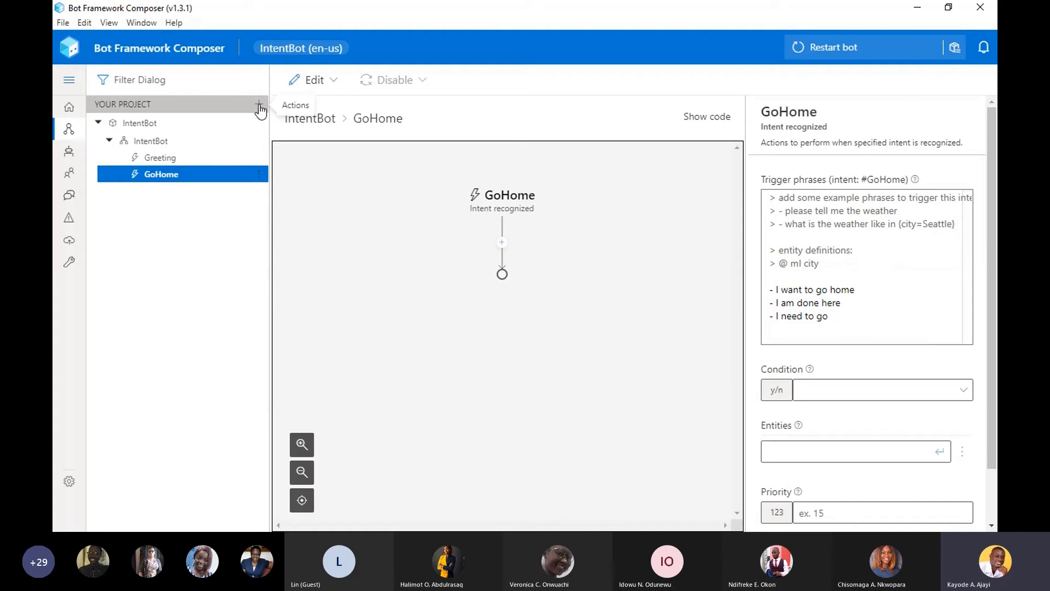
- Add a dialog named GoHomeDialog to the IntentBot project
{"action": "left_click", "coordinate": [259, 107]}
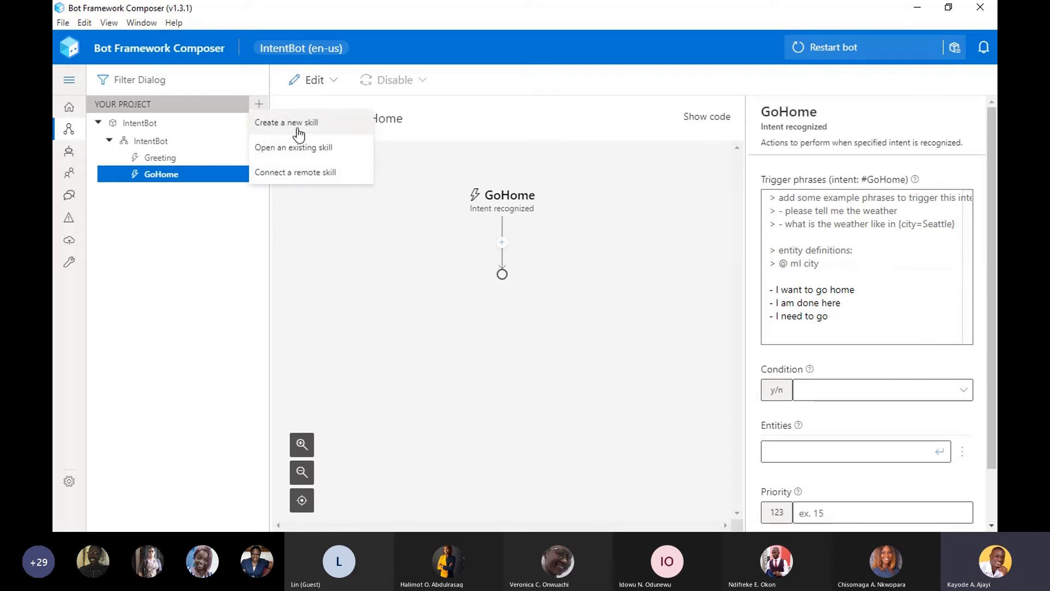
{"action": "left_click", "coordinate": [196, 127]}
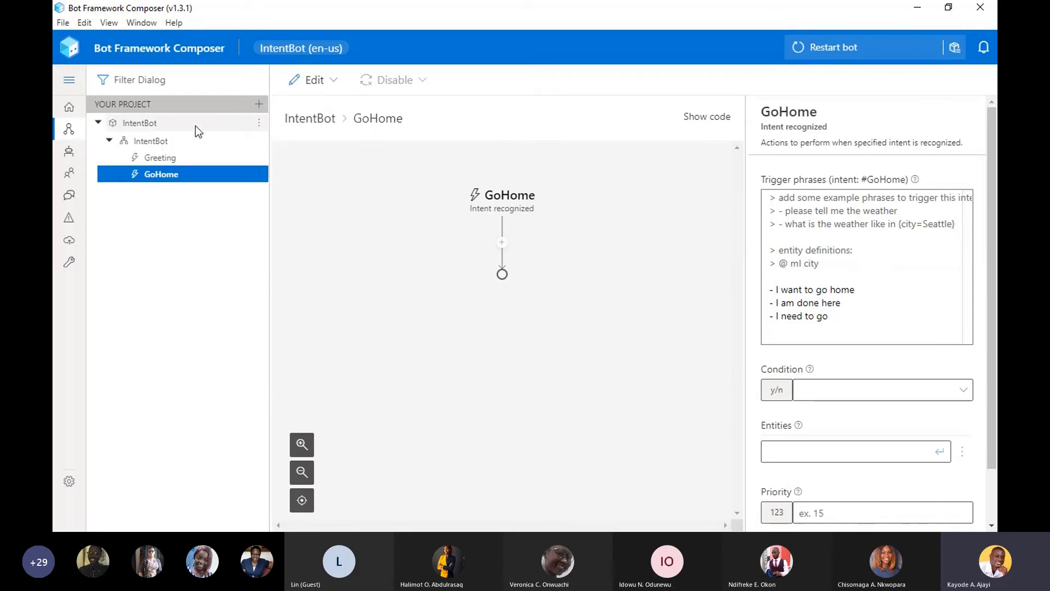
{"action": "left_click", "coordinate": [195, 126]}
{"action": "left_click", "coordinate": [259, 123]}
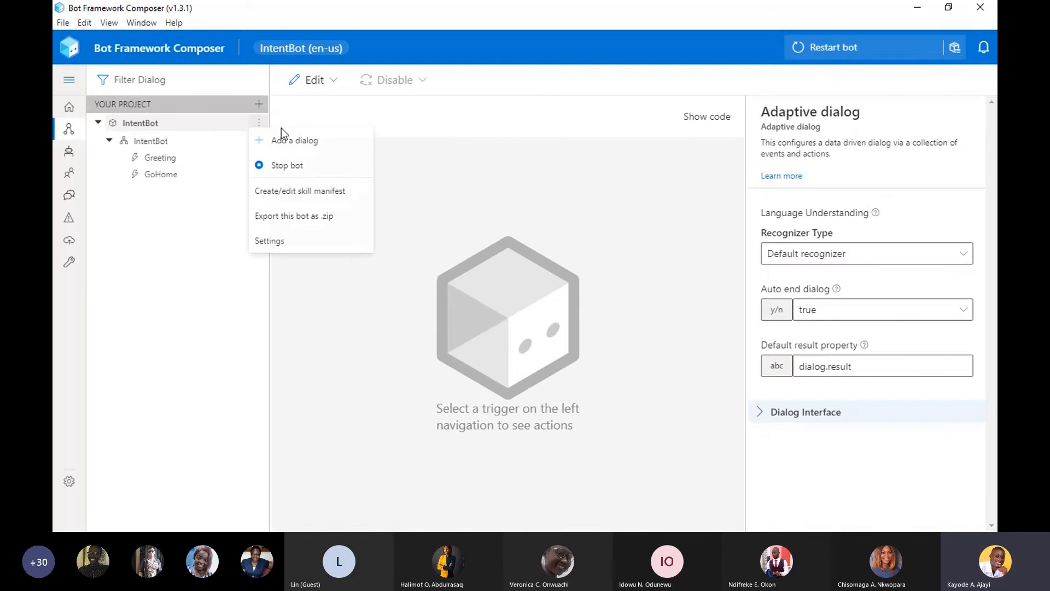
{"action": "left_click", "coordinate": [287, 143]}
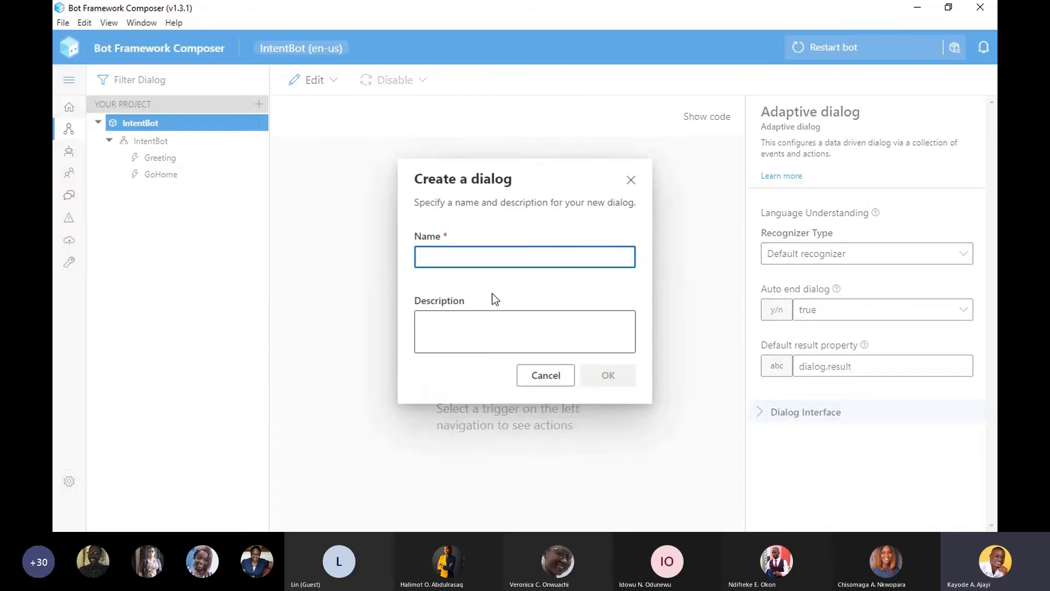
{"action": "type", "text": "Go H"}
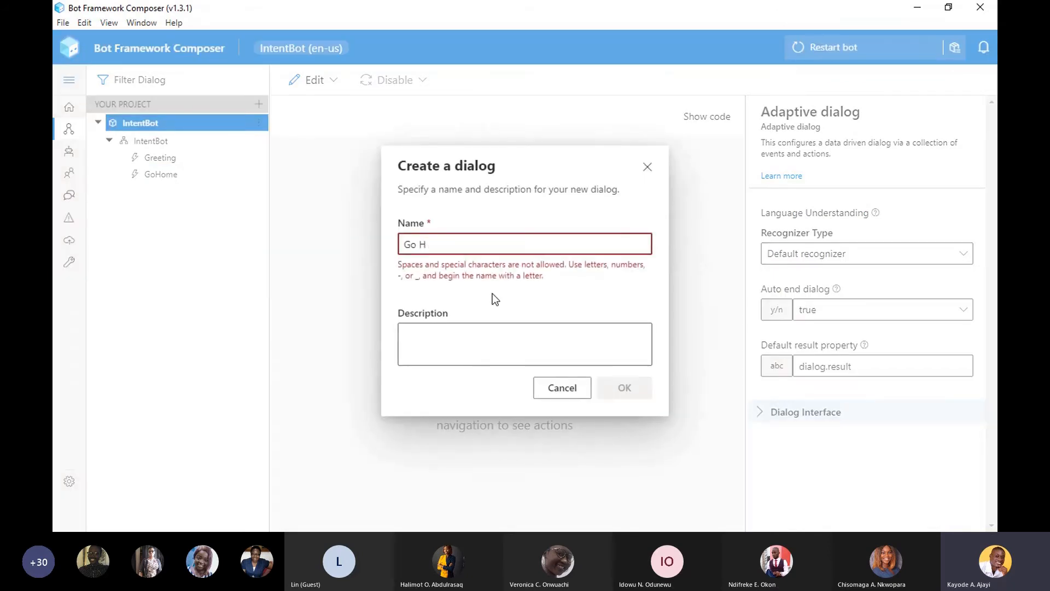
{"action": "key", "text": "BackSpace"}
{"action": "key", "text": "BackSpace"}
{"action": "key", "text": "BackSpace"}
{"action": "type", "text": "oHo"}
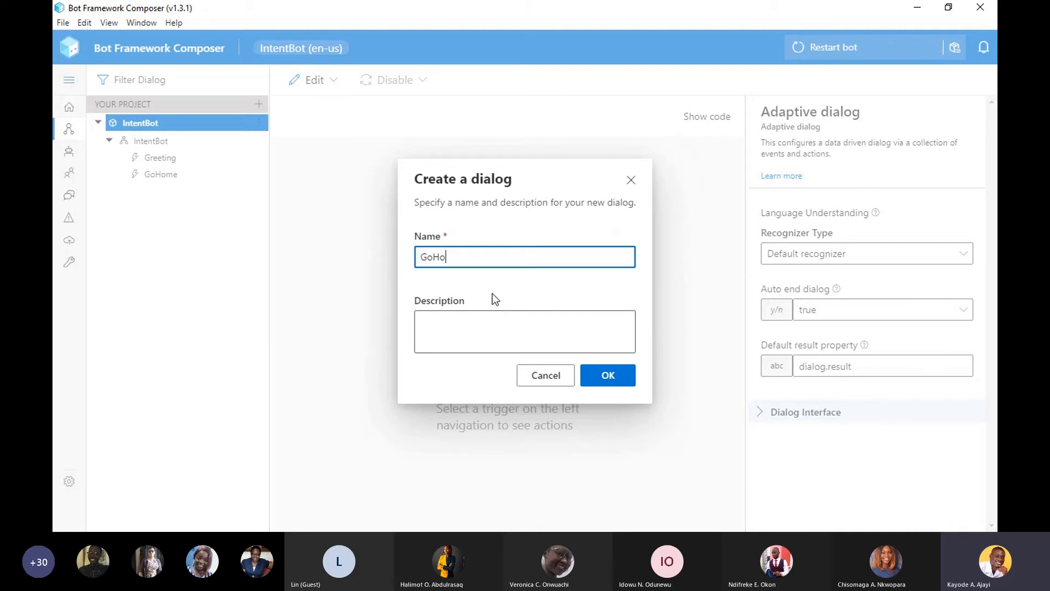
{"action": "type", "text": "meDialog"}
{"action": "left_click", "coordinate": [612, 376]}
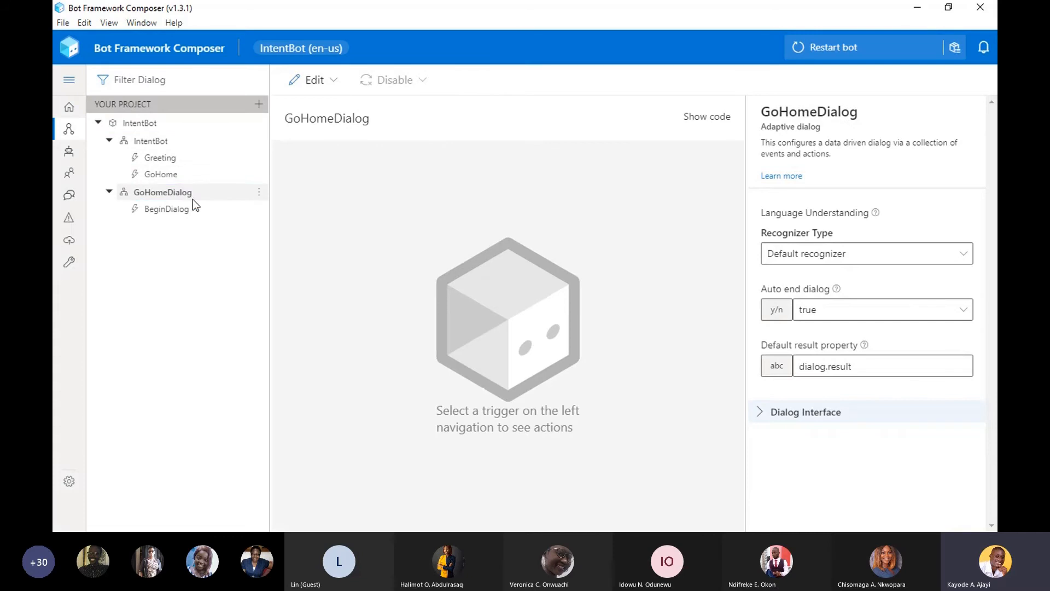
- Look through the action types that can be added to the BeginDialog trigger of GoHomeDialog, from Ask a question to Debugging options
{"action": "left_click", "coordinate": [182, 213]}
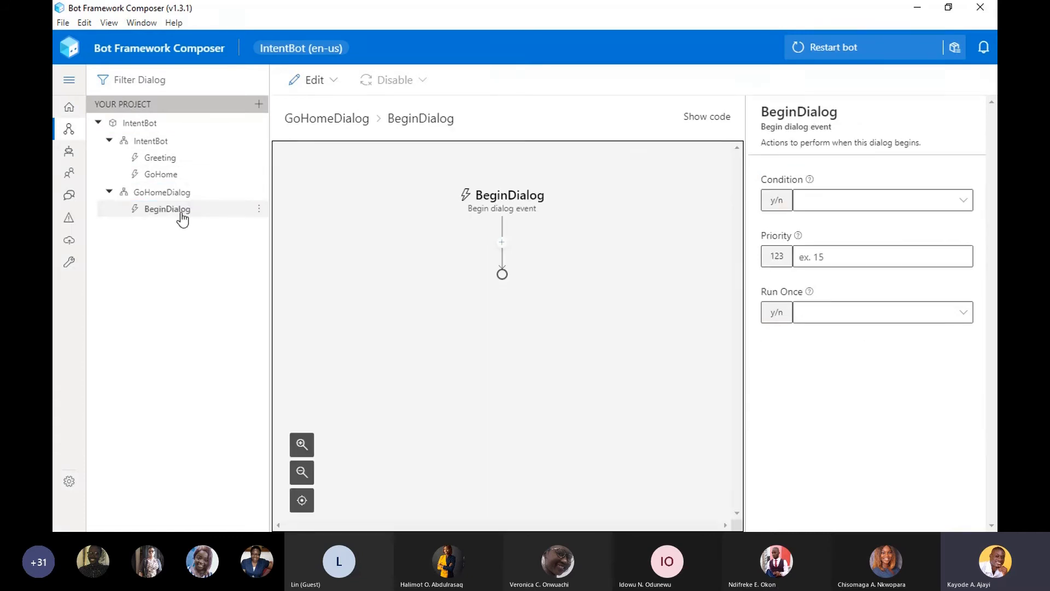
{"action": "left_click", "coordinate": [157, 194]}
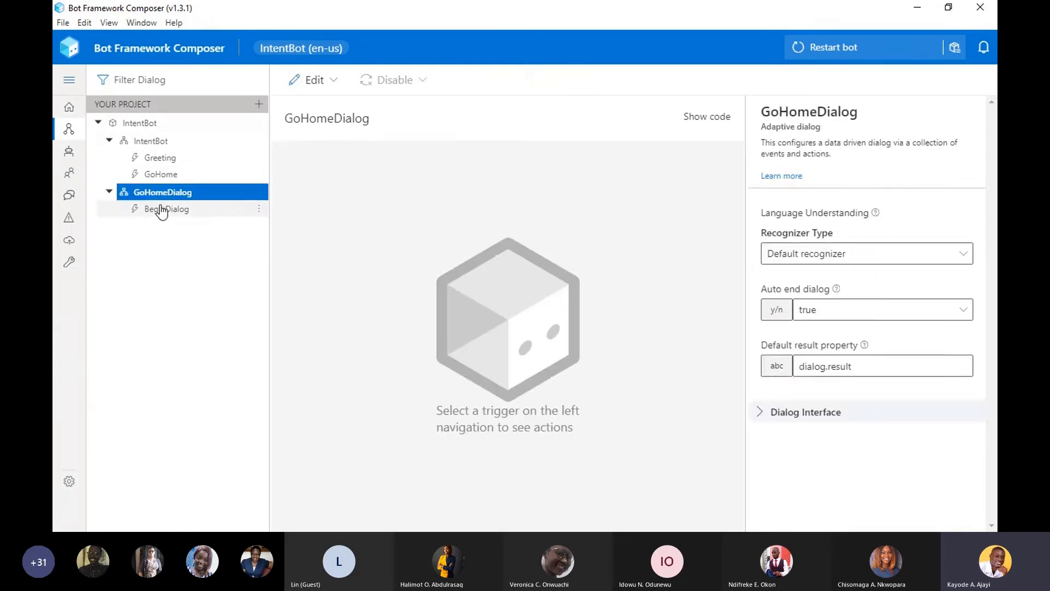
{"action": "left_click", "coordinate": [161, 210]}
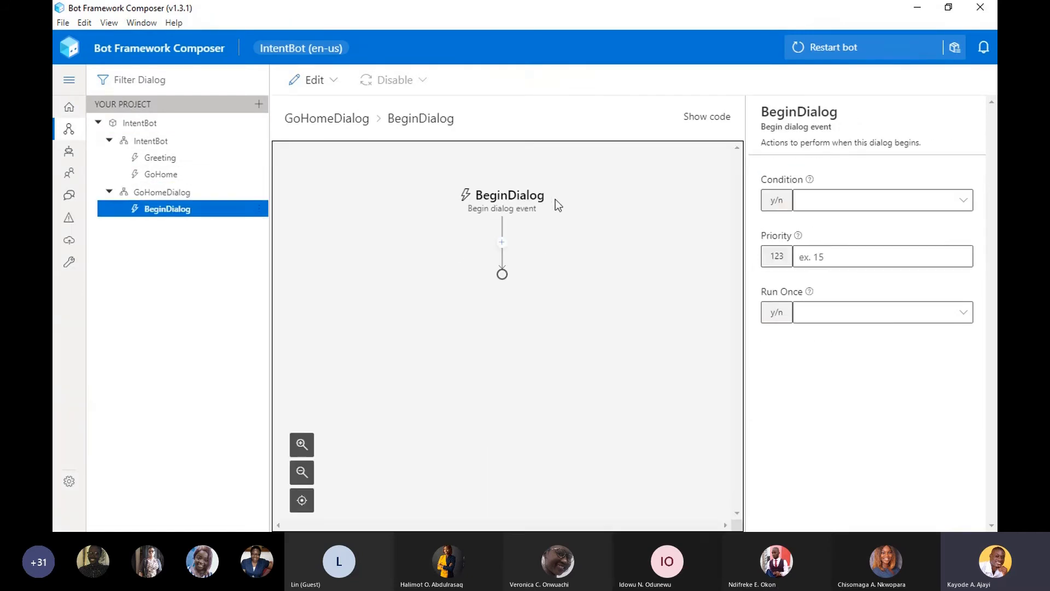
{"action": "left_click", "coordinate": [501, 243]}
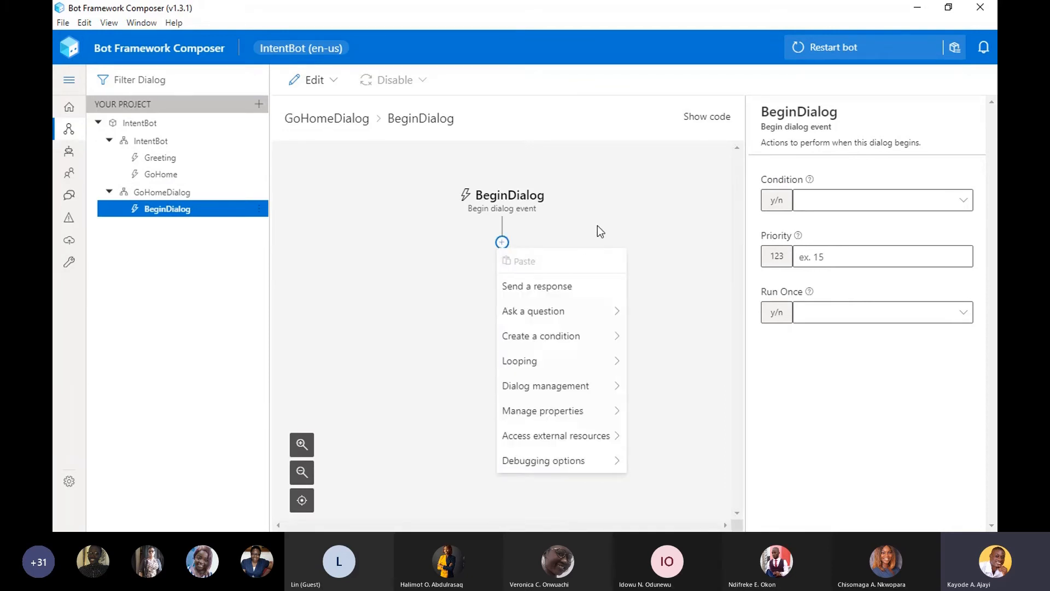
{"action": "mouse_move", "coordinate": [560, 437]}
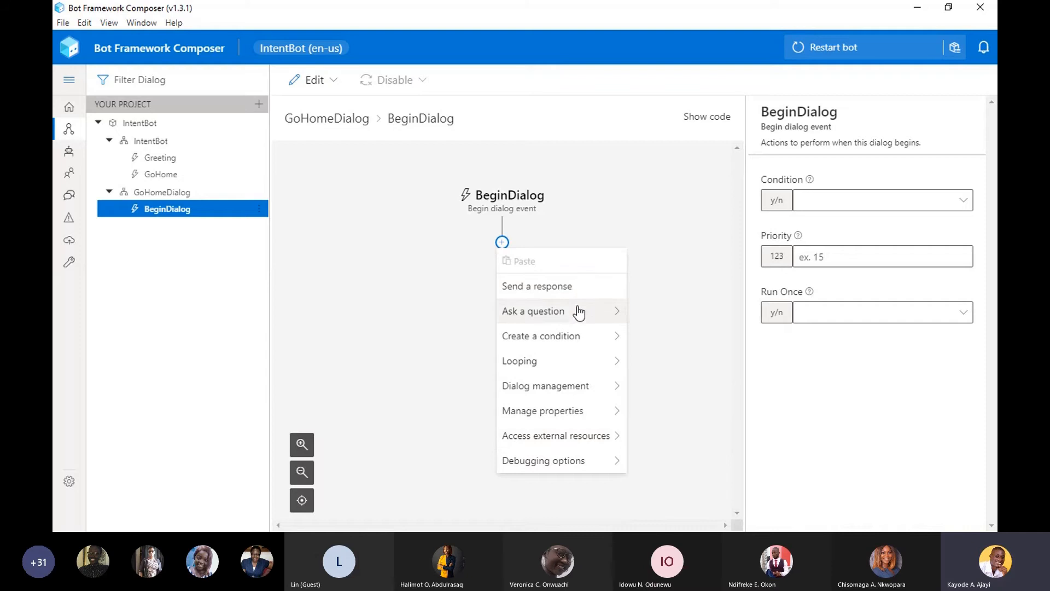
{"action": "mouse_move", "coordinate": [578, 312]}
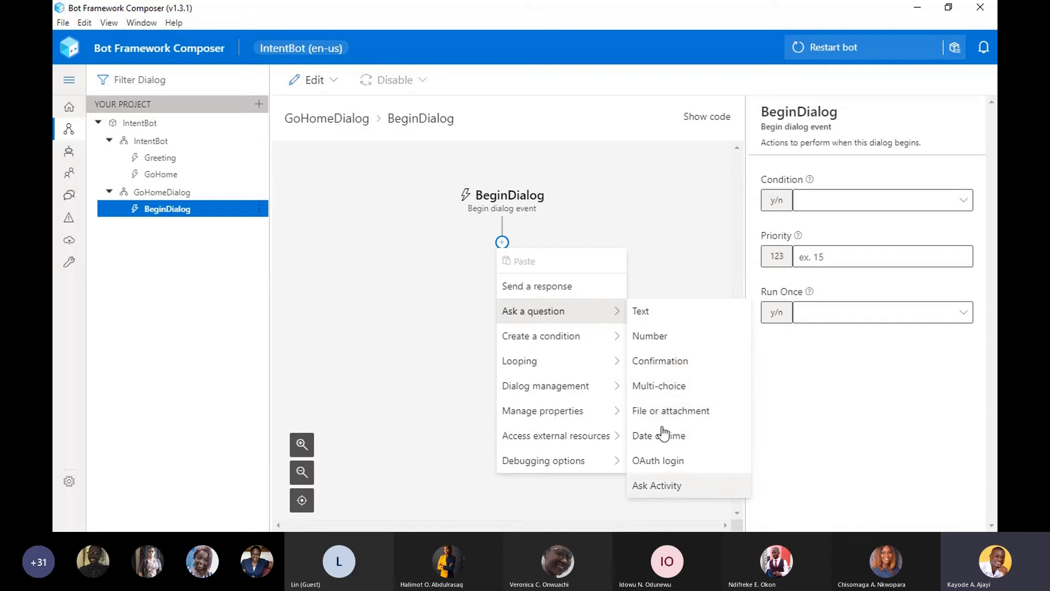
{"action": "mouse_move", "coordinate": [590, 340]}
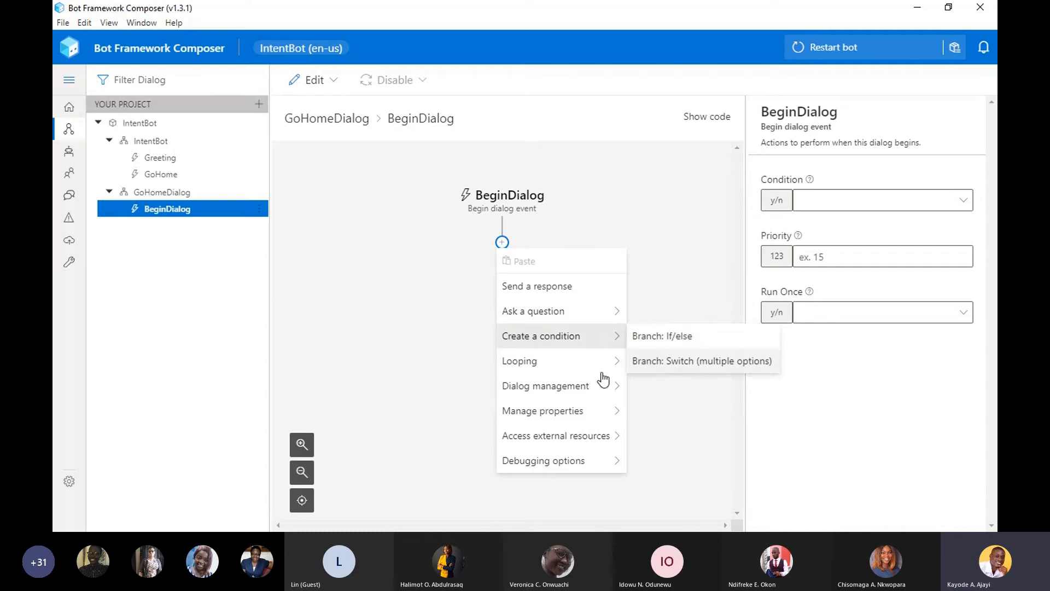
{"action": "mouse_move", "coordinate": [557, 369]}
{"action": "mouse_move", "coordinate": [563, 394]}
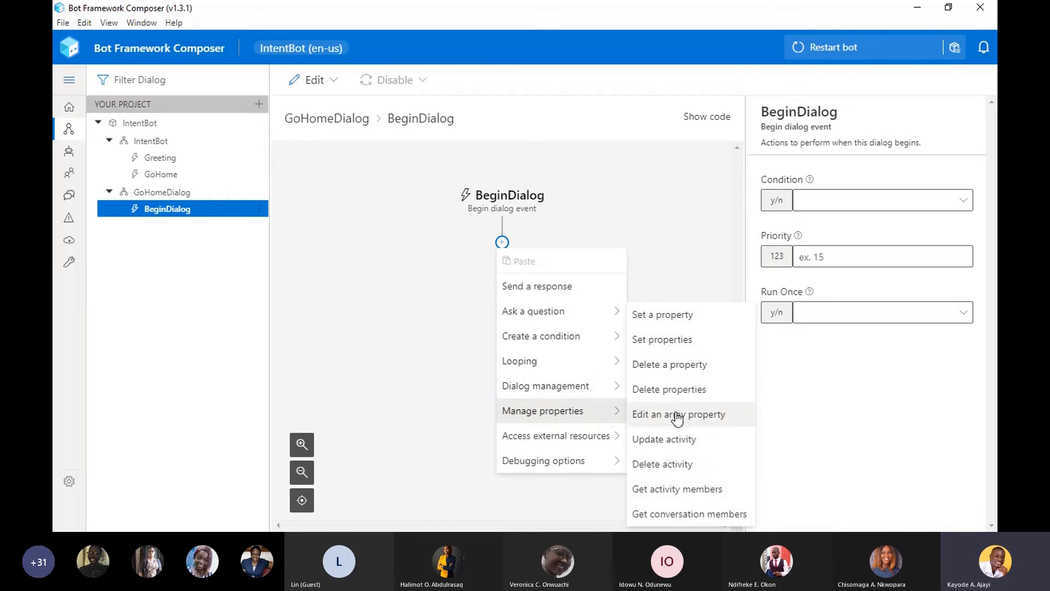
{"action": "mouse_move", "coordinate": [605, 436]}
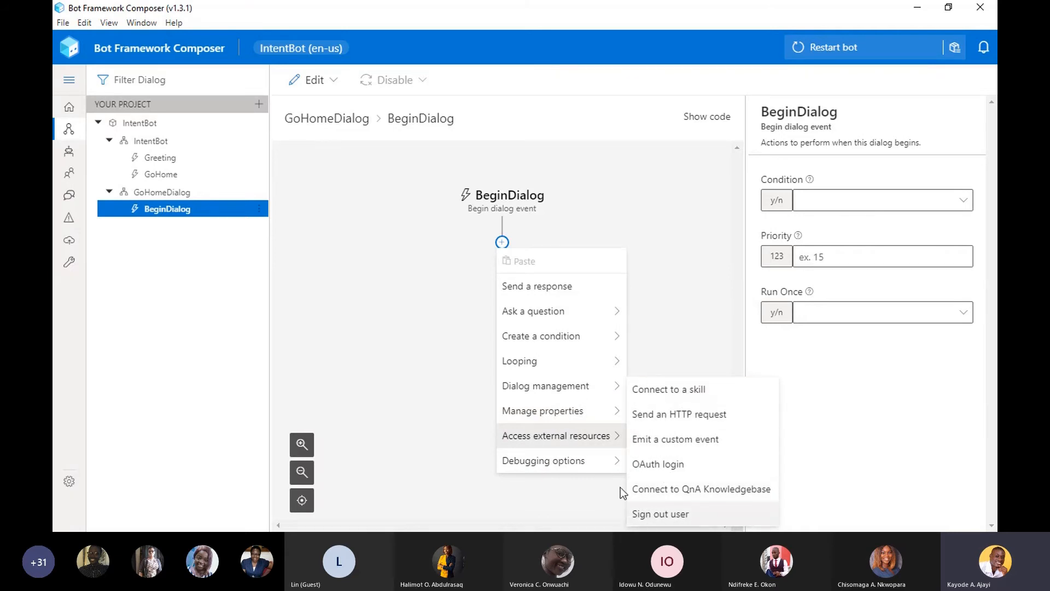
{"action": "mouse_move", "coordinate": [605, 458]}
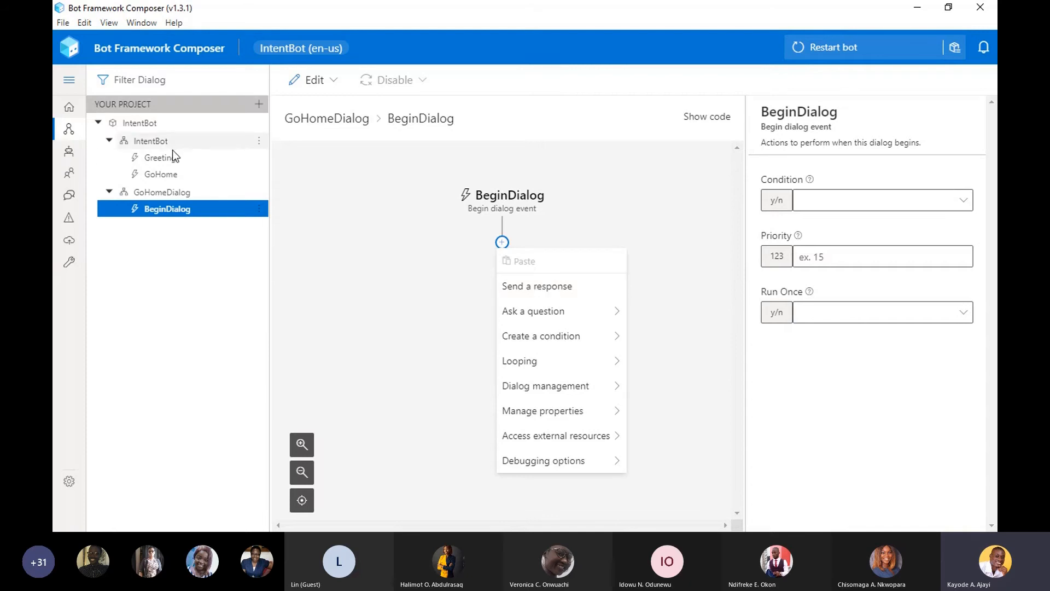
- Add a Begin a new dialog action to IntentBot's GoHome trigger and set its dialog name to GoHomeDialog
{"action": "left_click", "coordinate": [164, 178]}
{"action": "left_click", "coordinate": [163, 175]}
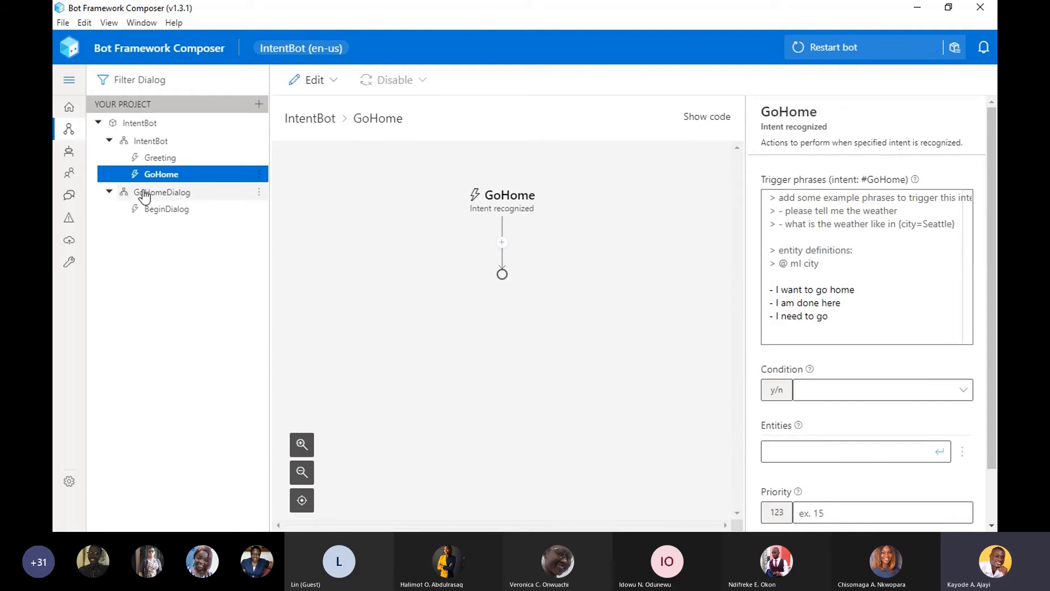
{"action": "left_click", "coordinate": [93, 359]}
{"action": "left_click", "coordinate": [158, 174]}
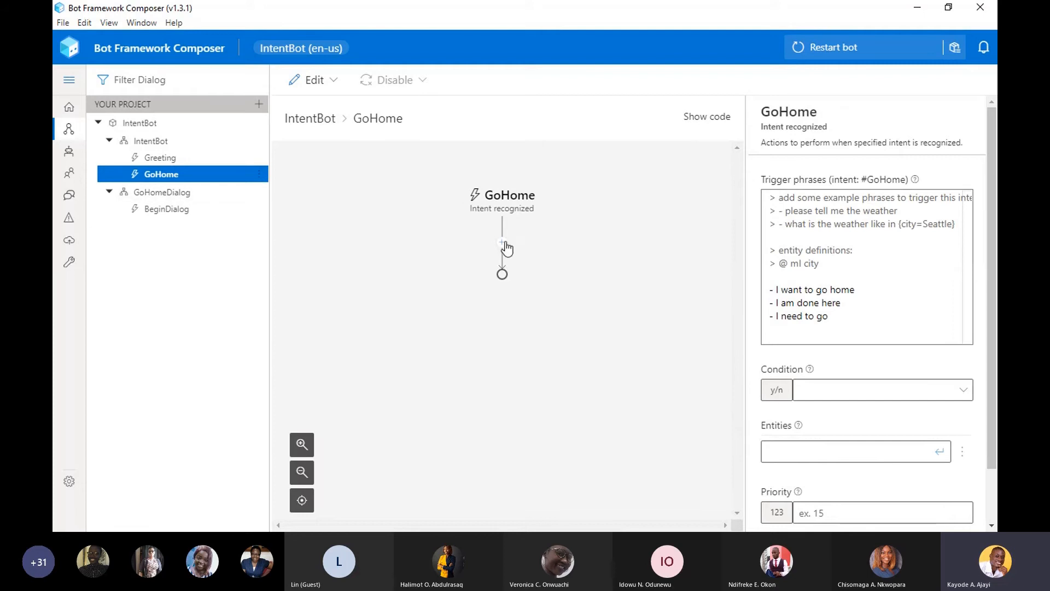
{"action": "left_click", "coordinate": [502, 243]}
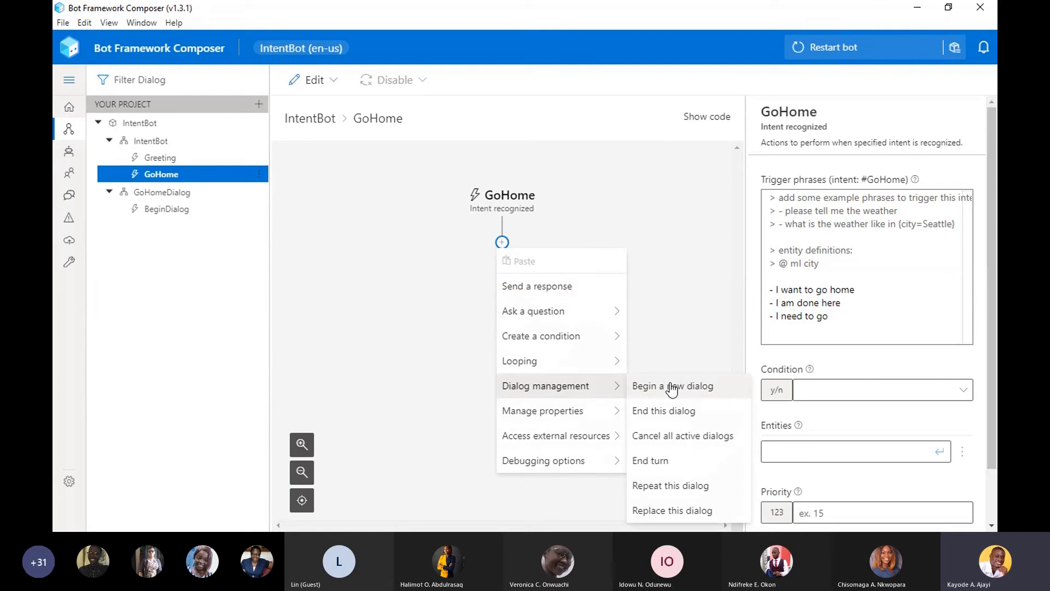
{"action": "left_click", "coordinate": [670, 386]}
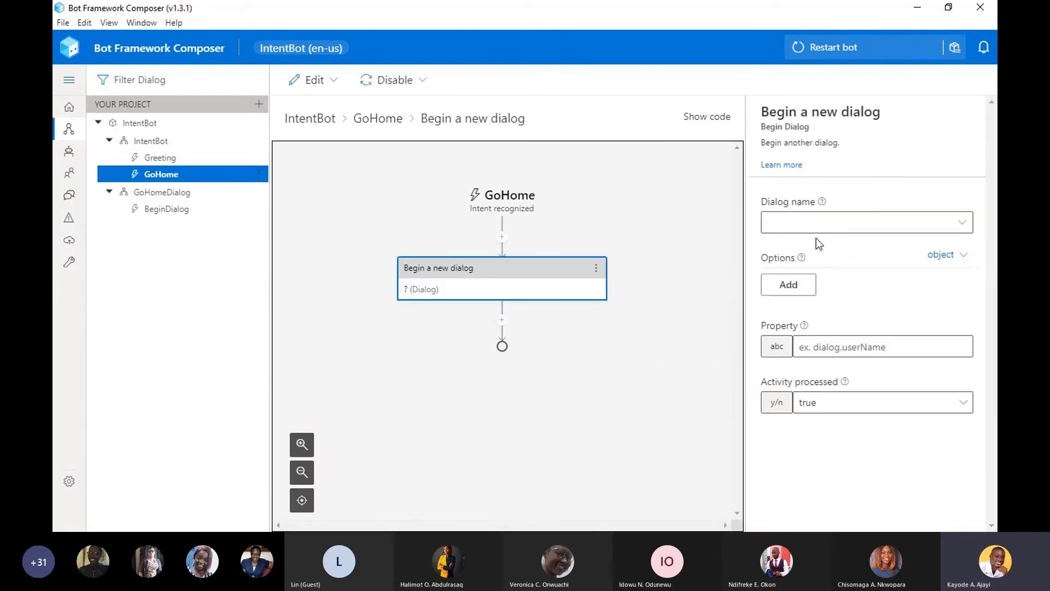
{"action": "left_click", "coordinate": [962, 224]}
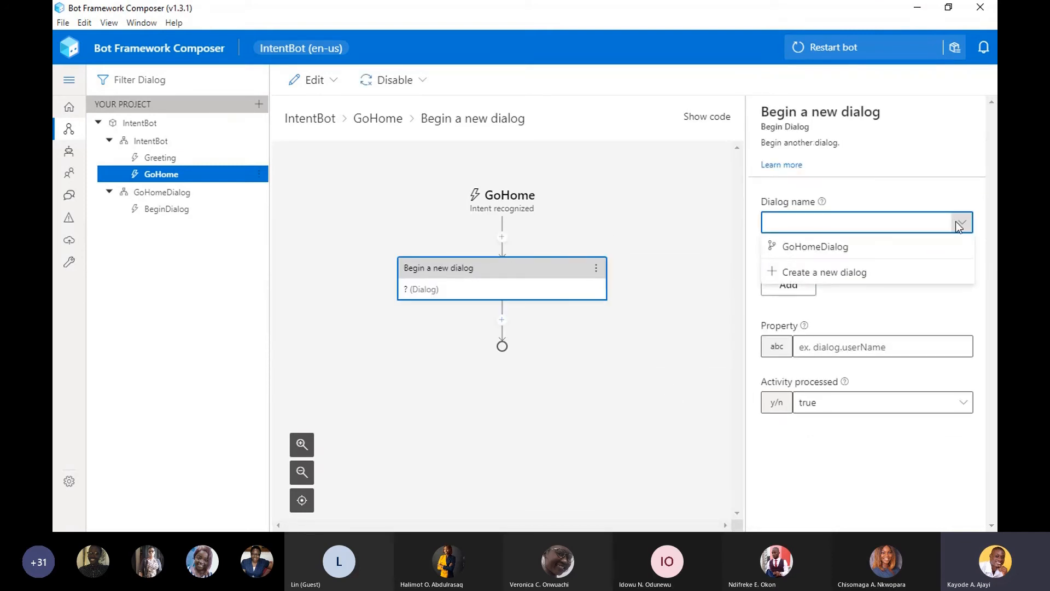
{"action": "left_click", "coordinate": [848, 248]}
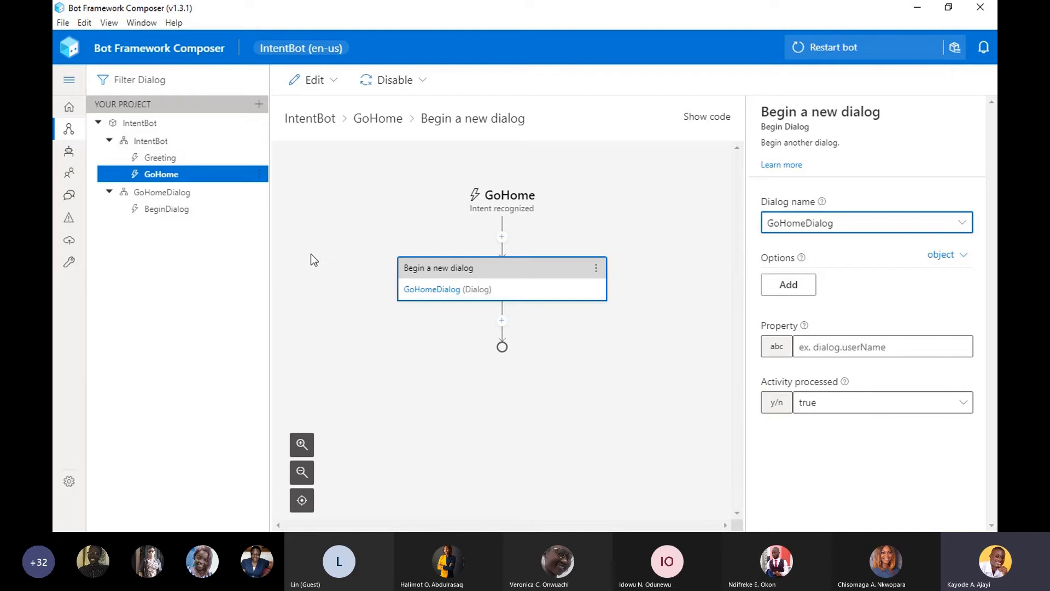
- Insert a Send a response action before the Begin a new dialog action in GoHome, with the text "Sending you home"
{"action": "left_click", "coordinate": [501, 238]}
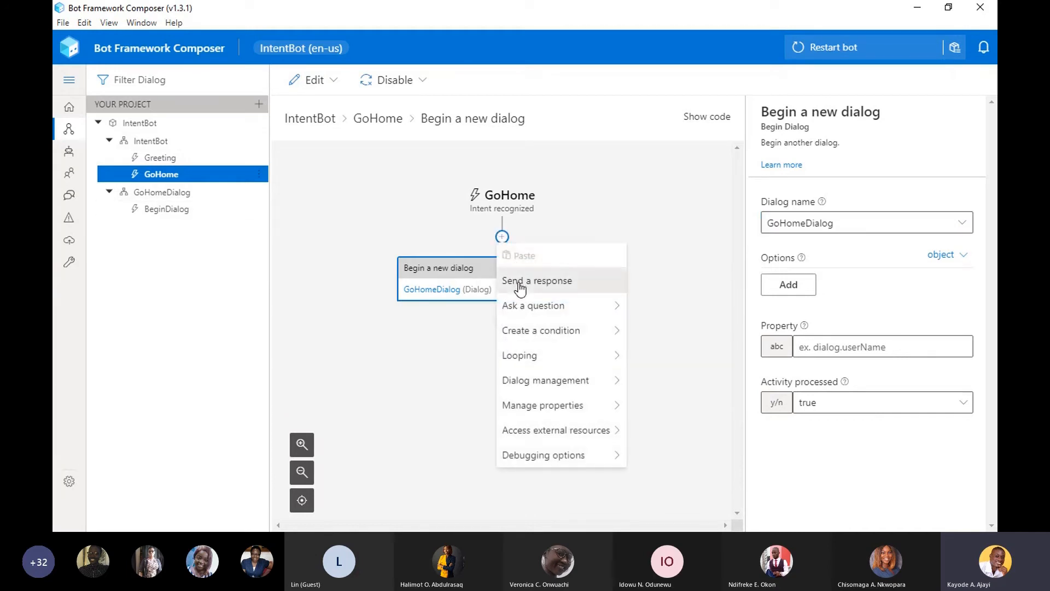
{"action": "left_click", "coordinate": [517, 285]}
{"action": "left_click", "coordinate": [782, 219]}
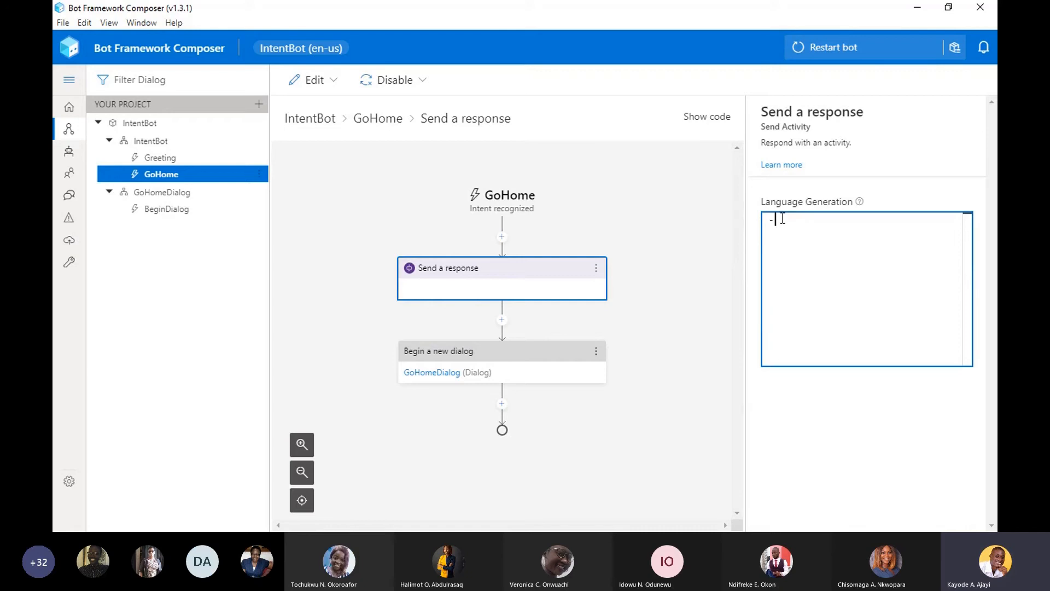
{"action": "type", "text": "Sending you hom"}
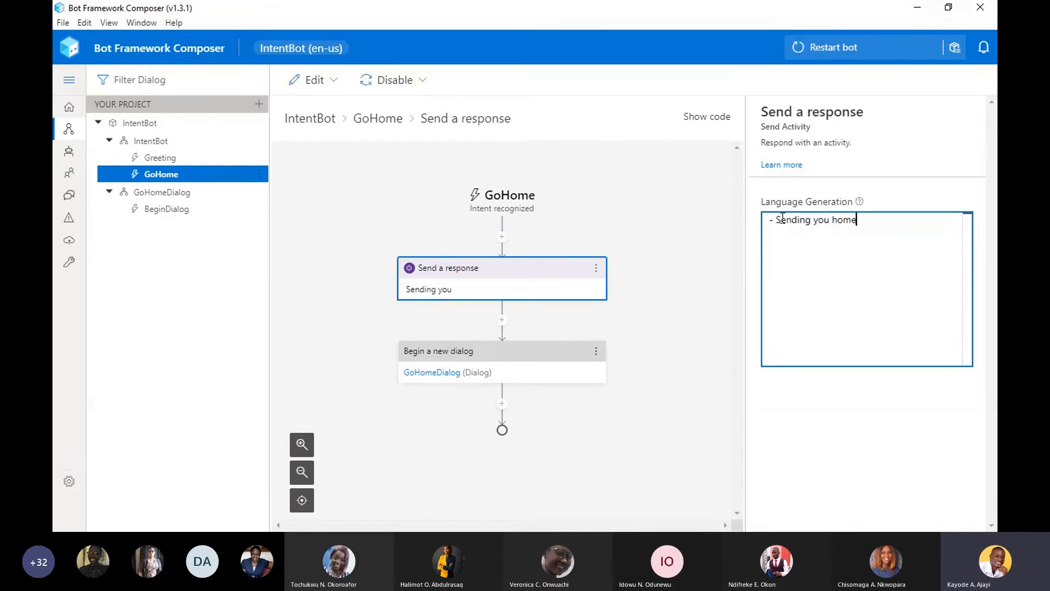
{"action": "type", "text": "e"}
{"action": "left_click", "coordinate": [725, 300]}
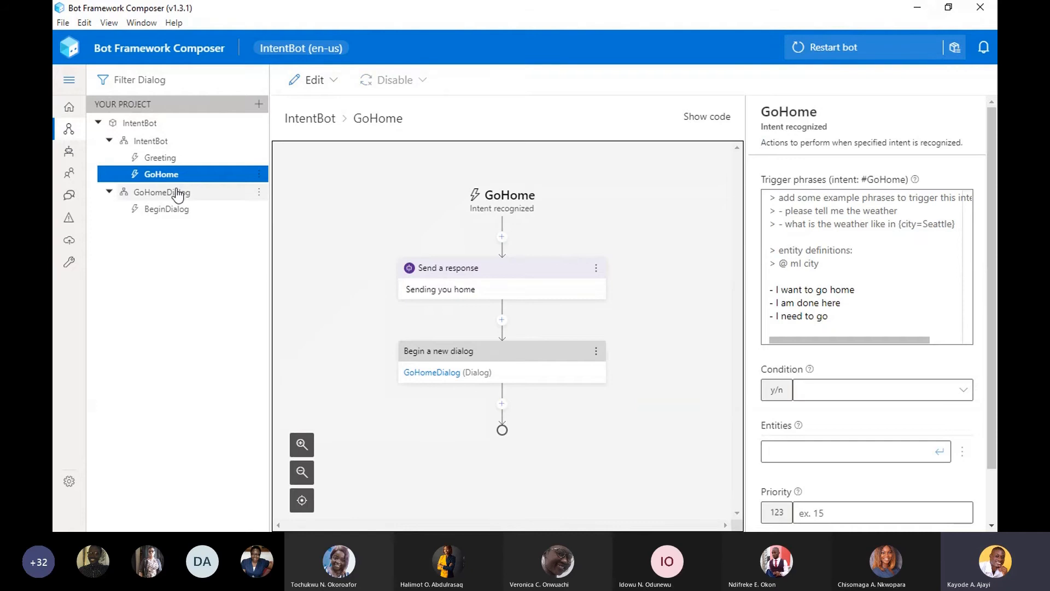
{"action": "left_click", "coordinate": [164, 209]}
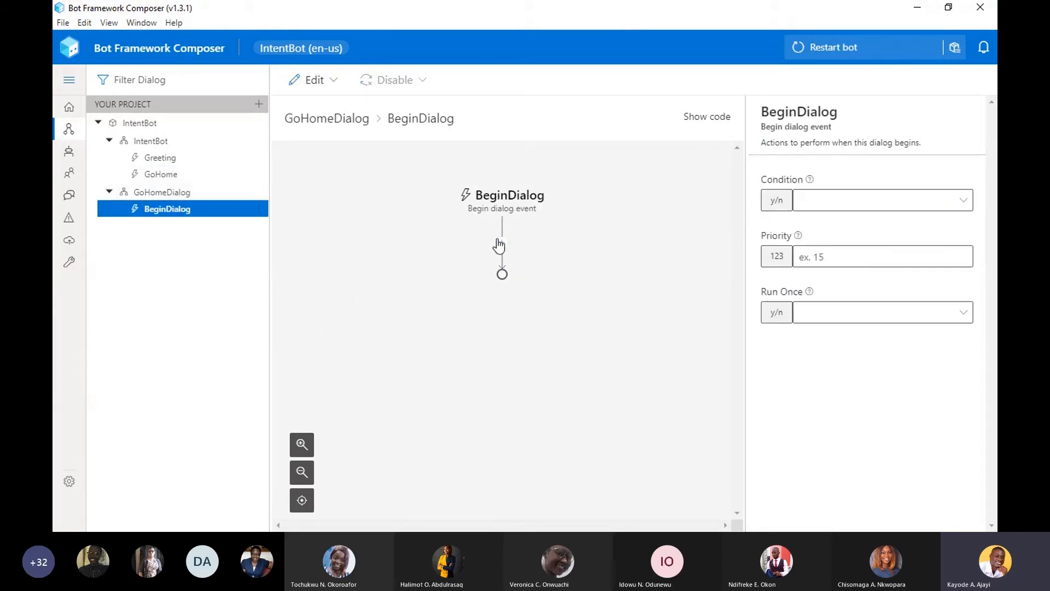
{"action": "left_click", "coordinate": [502, 243]}
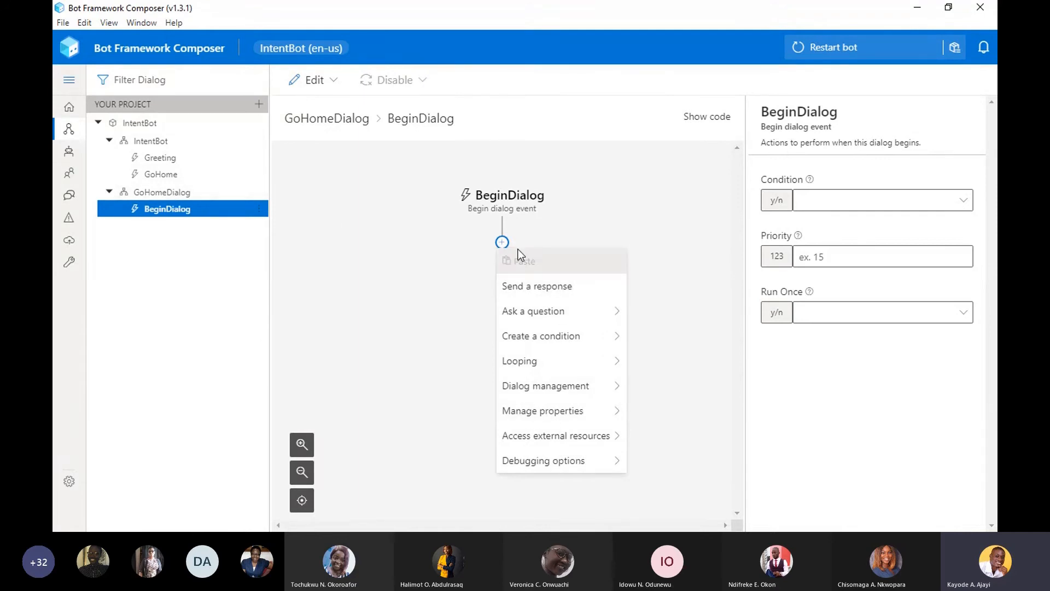
{"action": "left_click", "coordinate": [533, 288]}
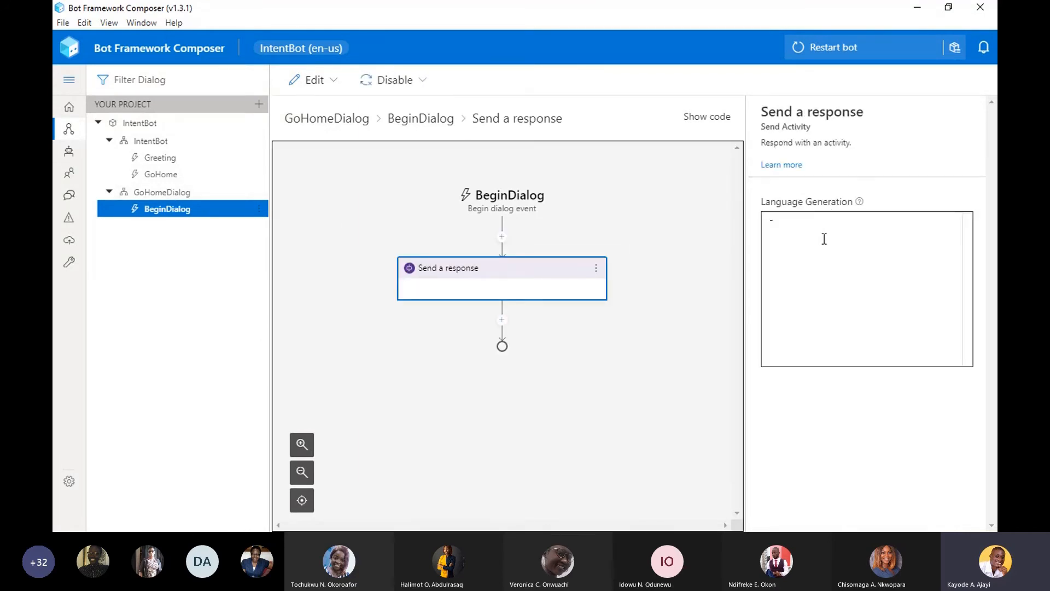
{"action": "left_click", "coordinate": [796, 245]}
{"action": "right_click", "coordinate": [595, 276]}
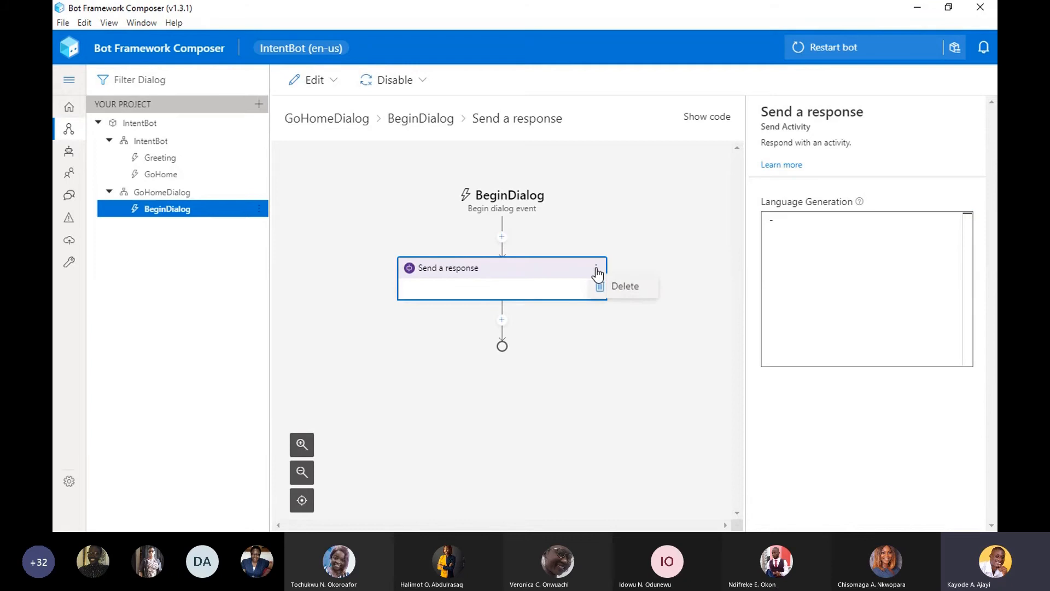
{"action": "left_click", "coordinate": [596, 282]}
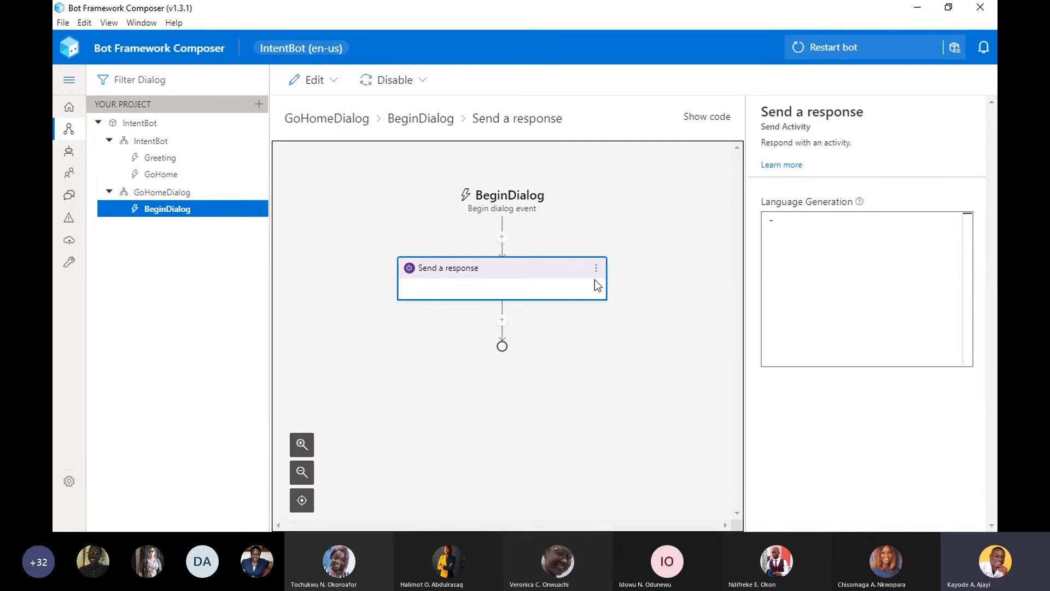
{"action": "key", "text": "Delete"}
- Add a text question to the BeginDialog trigger of GoHomeDialog with the prompt "Where is your home?"
{"action": "left_click", "coordinate": [502, 242]}
{"action": "mouse_move", "coordinate": [561, 313]}
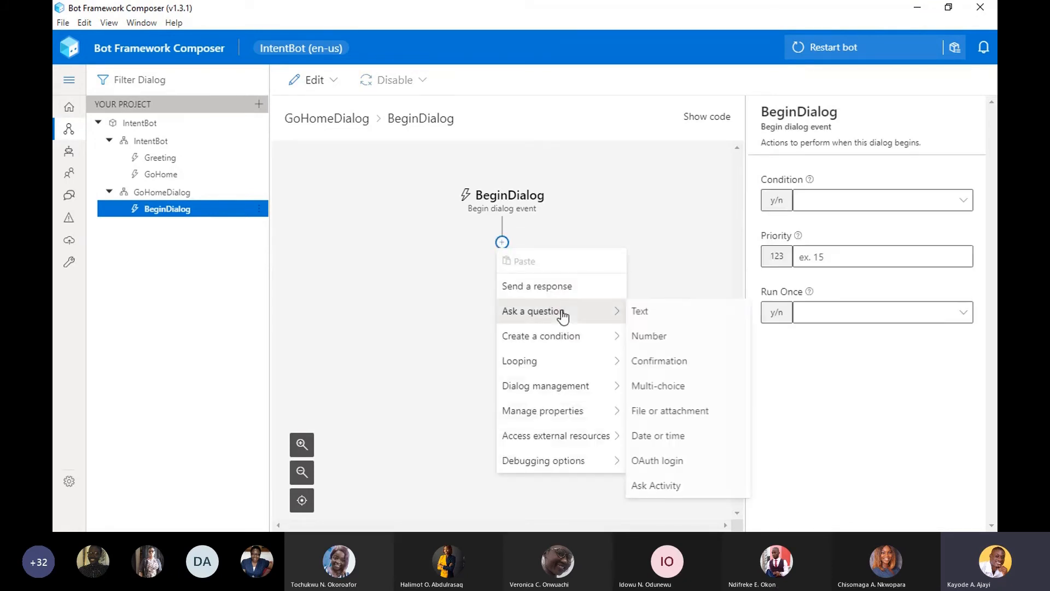
{"action": "left_click", "coordinate": [665, 304]}
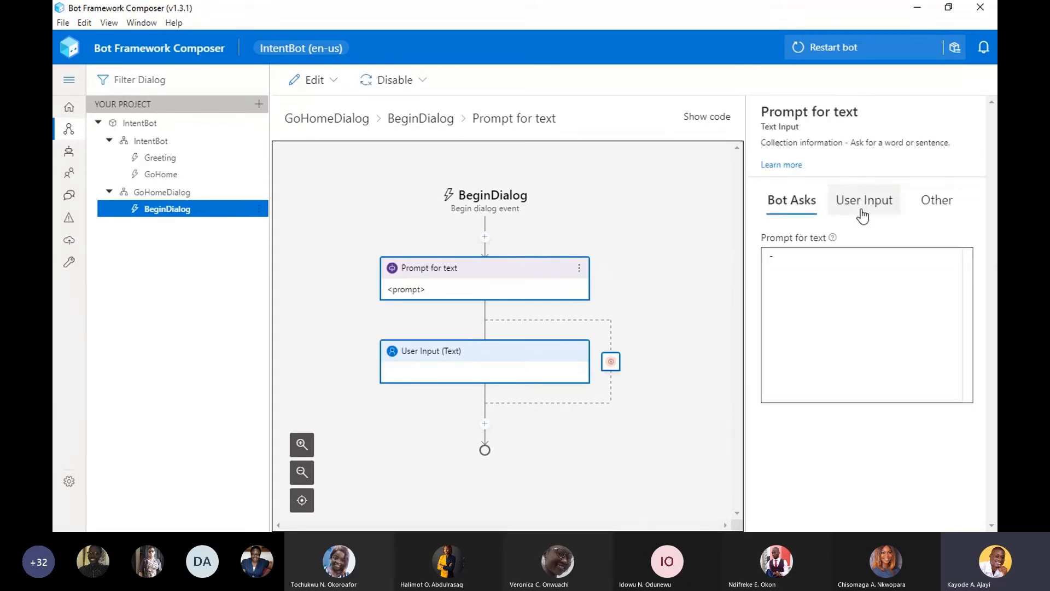
{"action": "left_click", "coordinate": [802, 274]}
{"action": "type", "text": "Where "}
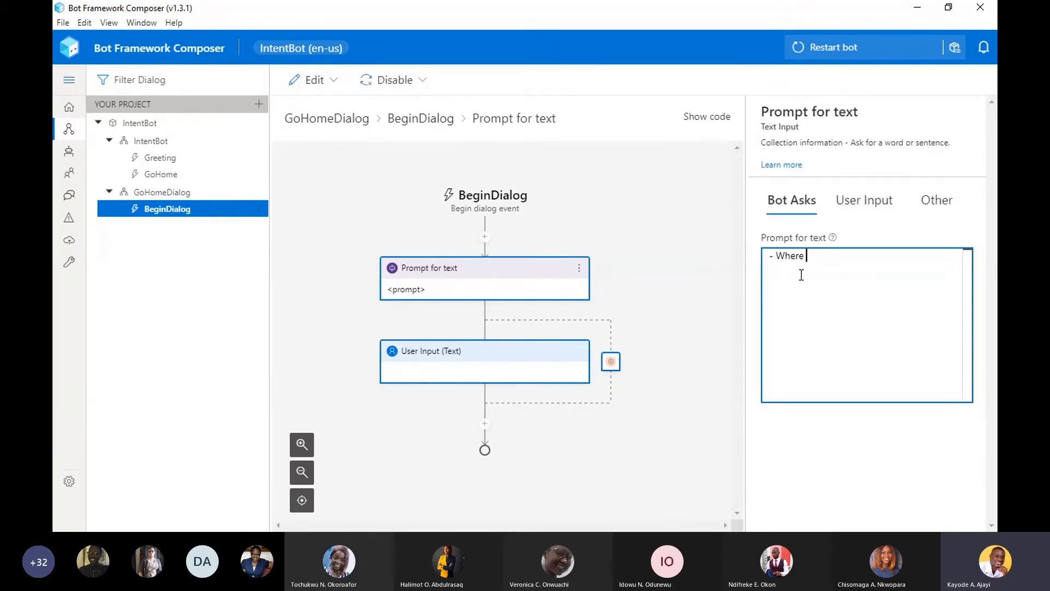
{"action": "type", "text": "is your home?"}
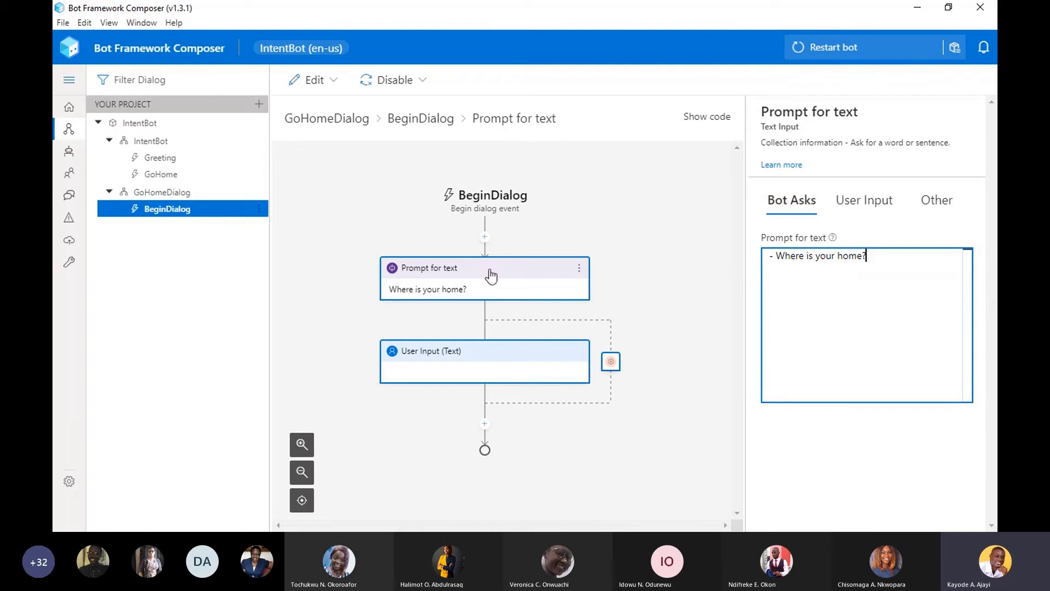
- Set the property that stores the user's answer to the "Where is your home?" question to User.home
{"action": "left_click", "coordinate": [540, 305]}
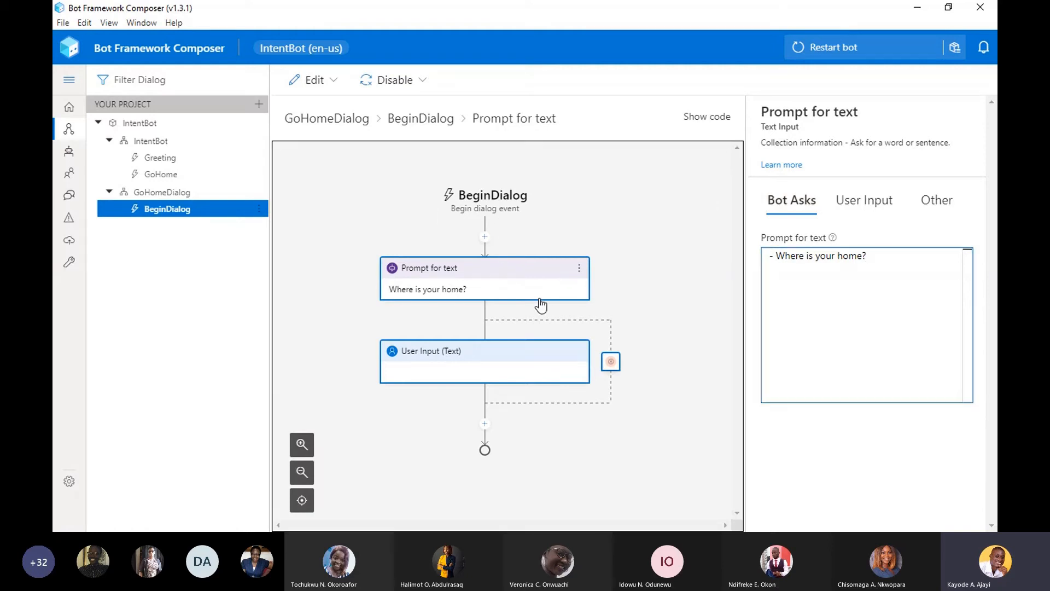
{"action": "left_click", "coordinate": [525, 361]}
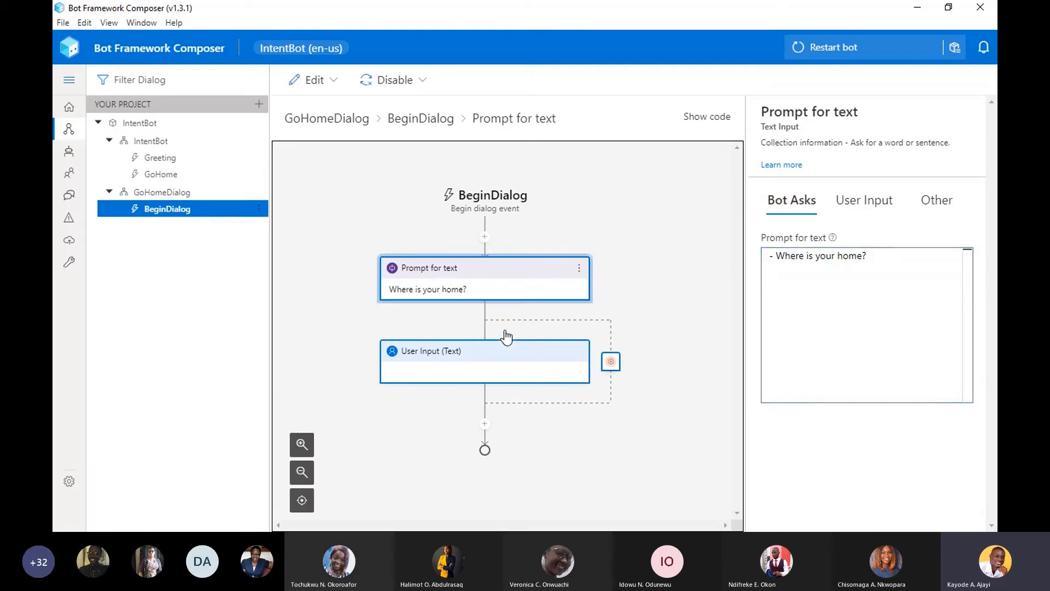
{"action": "left_click", "coordinate": [486, 281]}
{"action": "left_click", "coordinate": [864, 303]}
{"action": "left_click", "coordinate": [859, 206]}
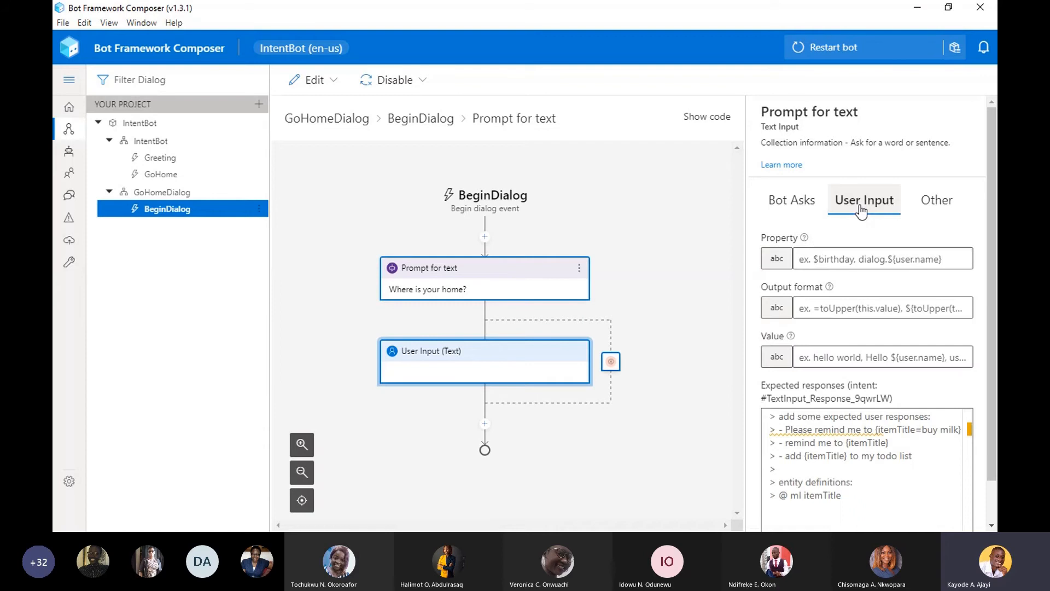
{"action": "left_click", "coordinate": [846, 261]}
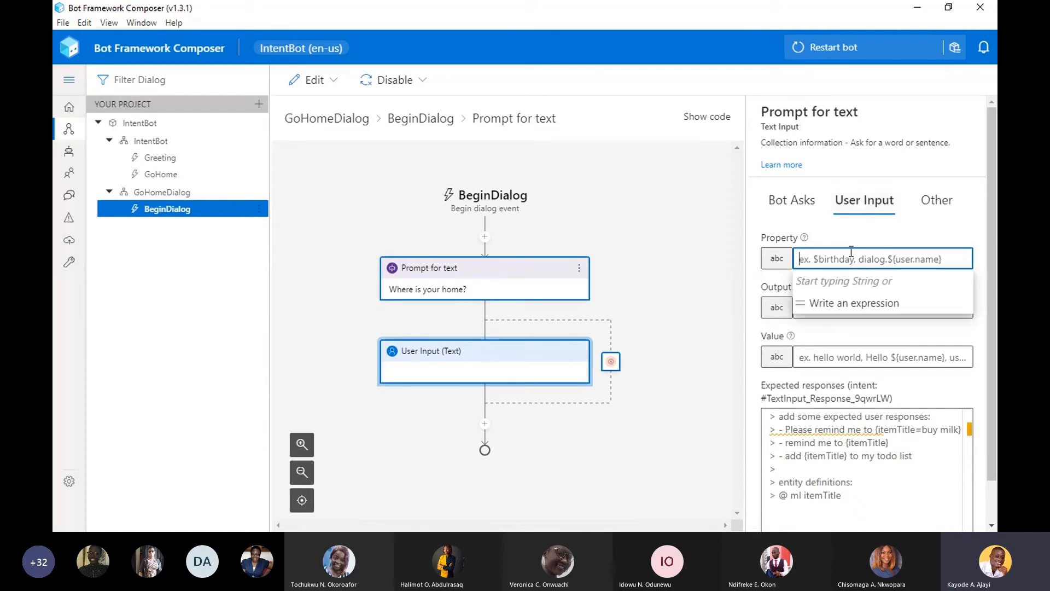
{"action": "type", "text": "Use"}
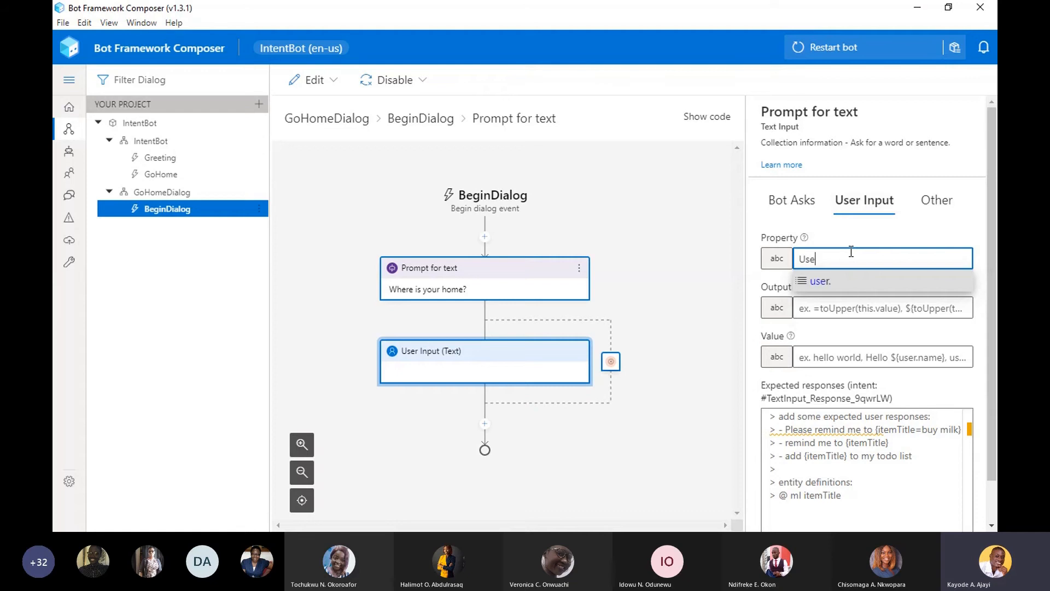
{"action": "type", "text": "r.home"}
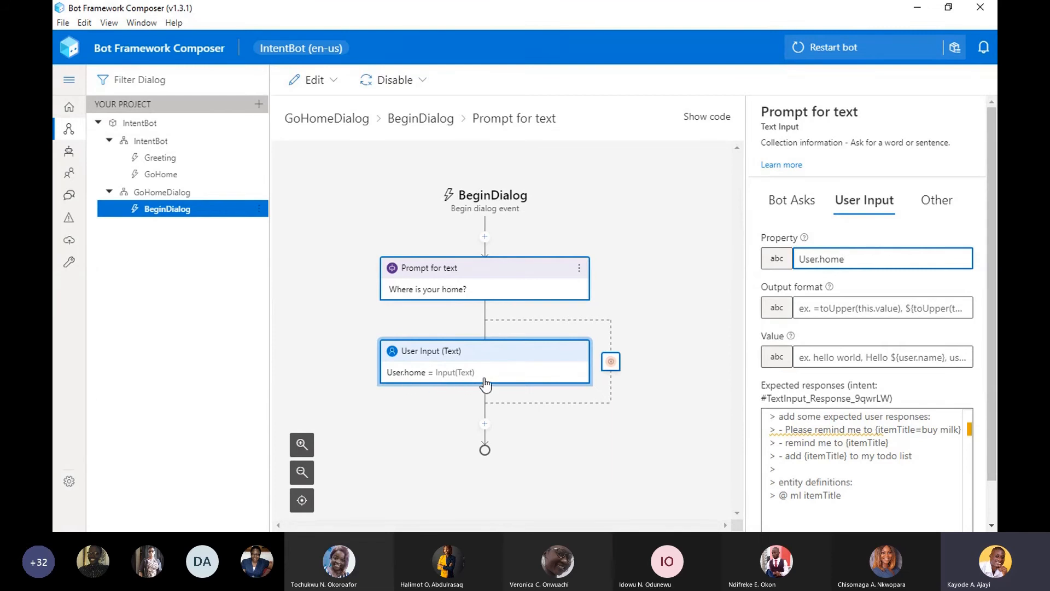
- Add a Send a response action after the text question in GoHomeDialog, with the text "We are taking you to ${User}"
{"action": "left_click", "coordinate": [485, 424]}
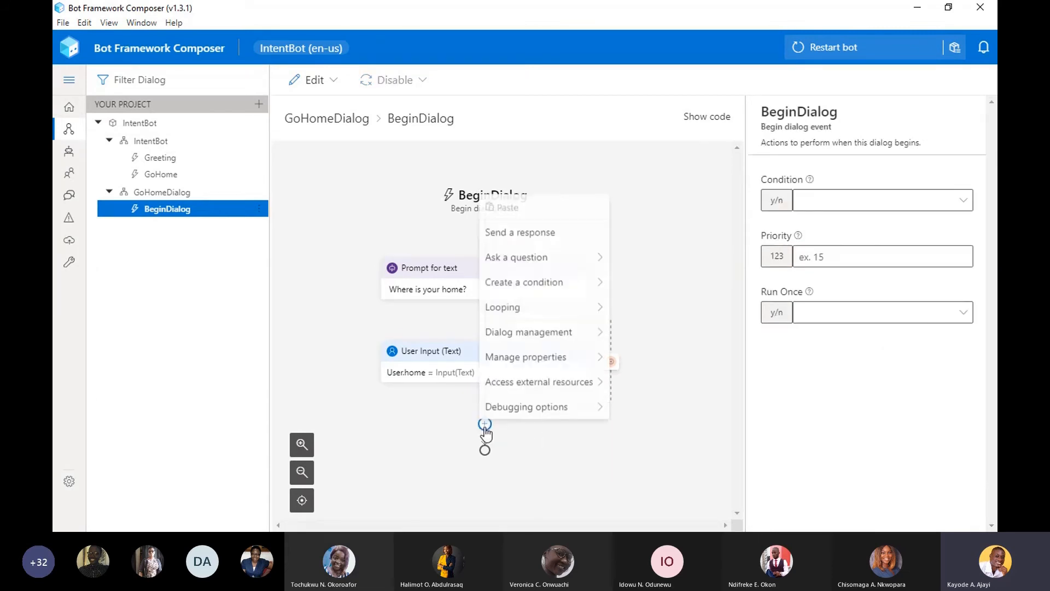
{"action": "left_click", "coordinate": [528, 232]}
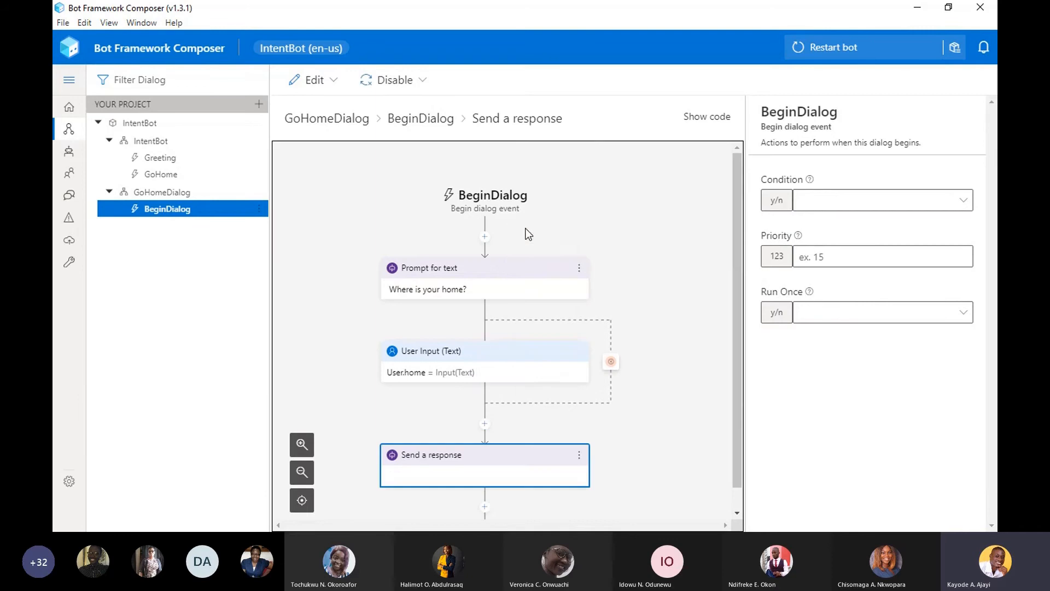
{"action": "left_click", "coordinate": [863, 269]}
{"action": "type", "text": "- We"}
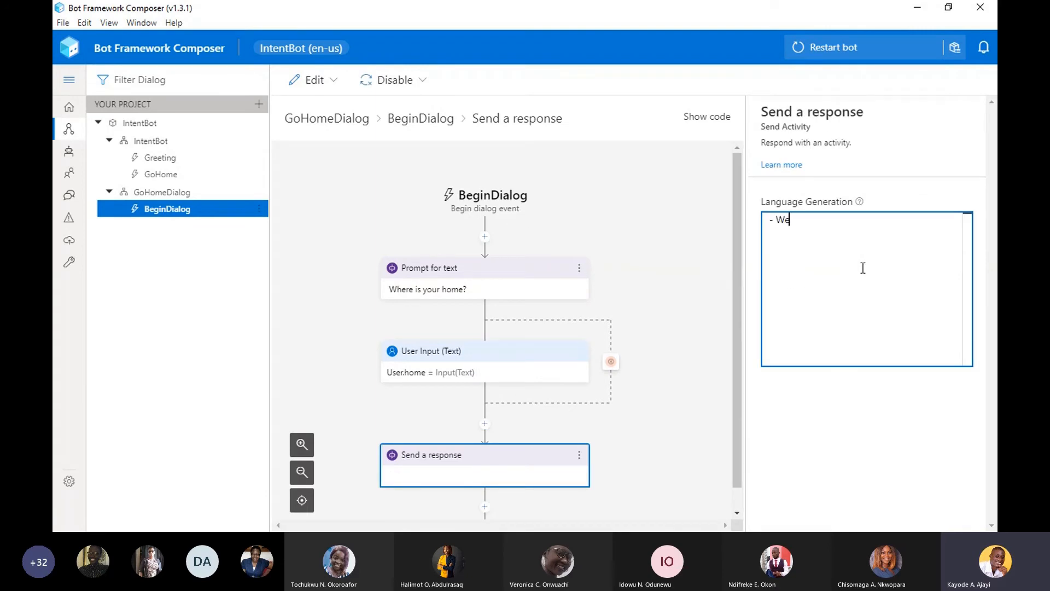
{"action": "type", "text": " are taking you "}
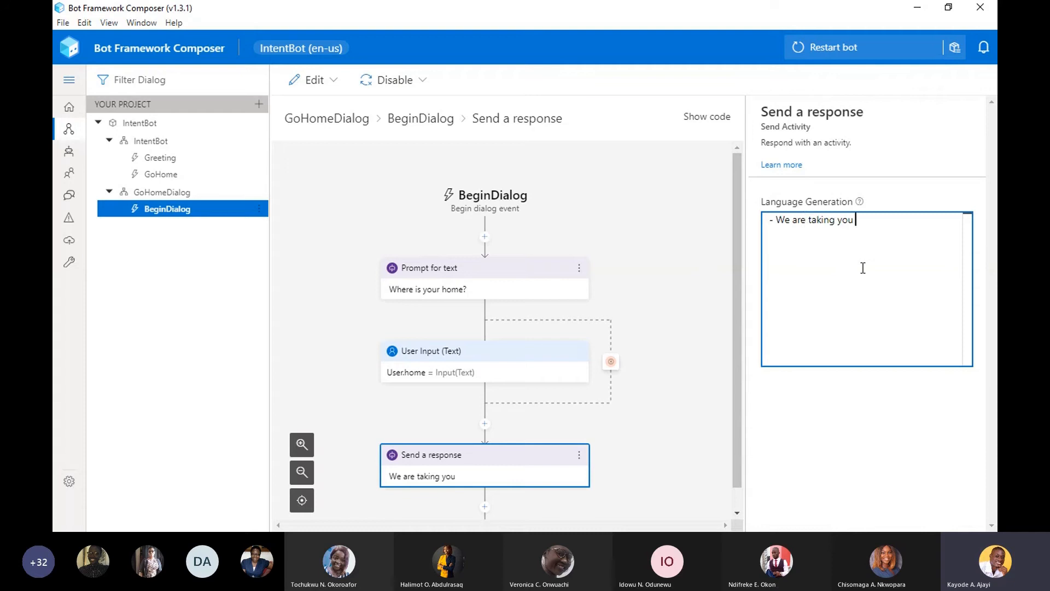
{"action": "type", "text": "to {"}
{"action": "key", "text": "Left"}
{"action": "type", "text": "User"}
{"action": "left_click", "coordinate": [868, 220]}
{"action": "type", "text": "$"}
- Change the expression in the response text to ${user.home.}, using a lowercase user scope and the home property
{"action": "double_click", "coordinate": [881, 221]}
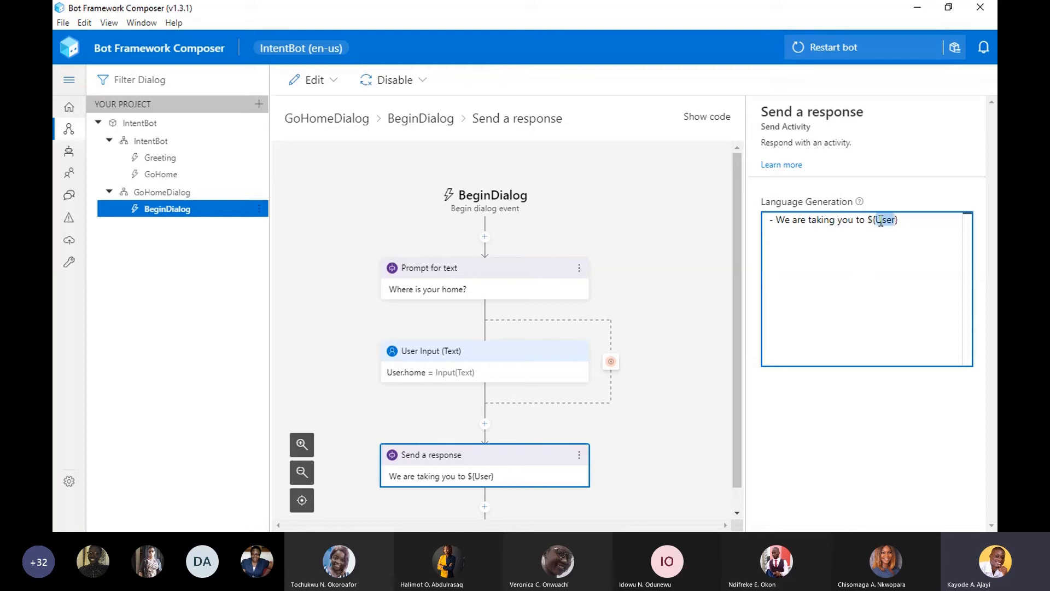
{"action": "key", "text": "BackSpace"}
{"action": "type", "text": "Use"}
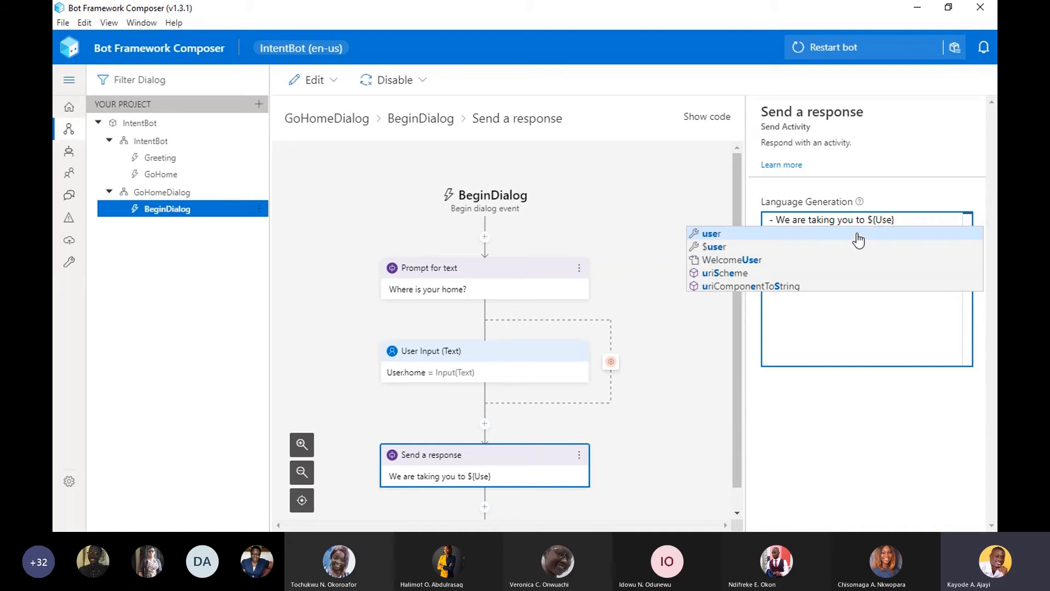
{"action": "type", "text": "r."}
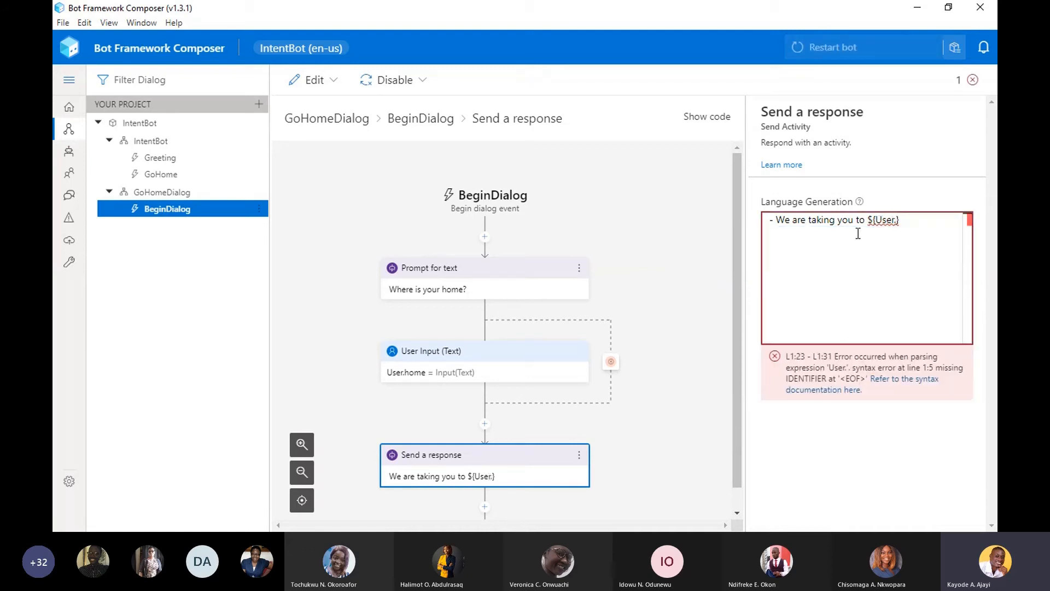
{"action": "double_click", "coordinate": [889, 220]}
{"action": "type", "text": "user"}
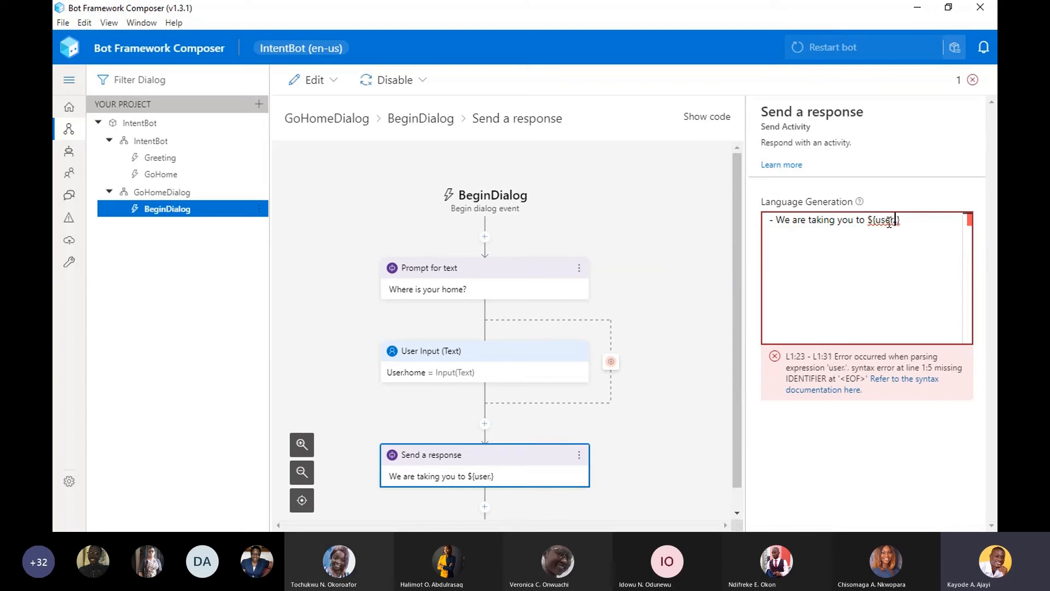
{"action": "type", "text": "."}
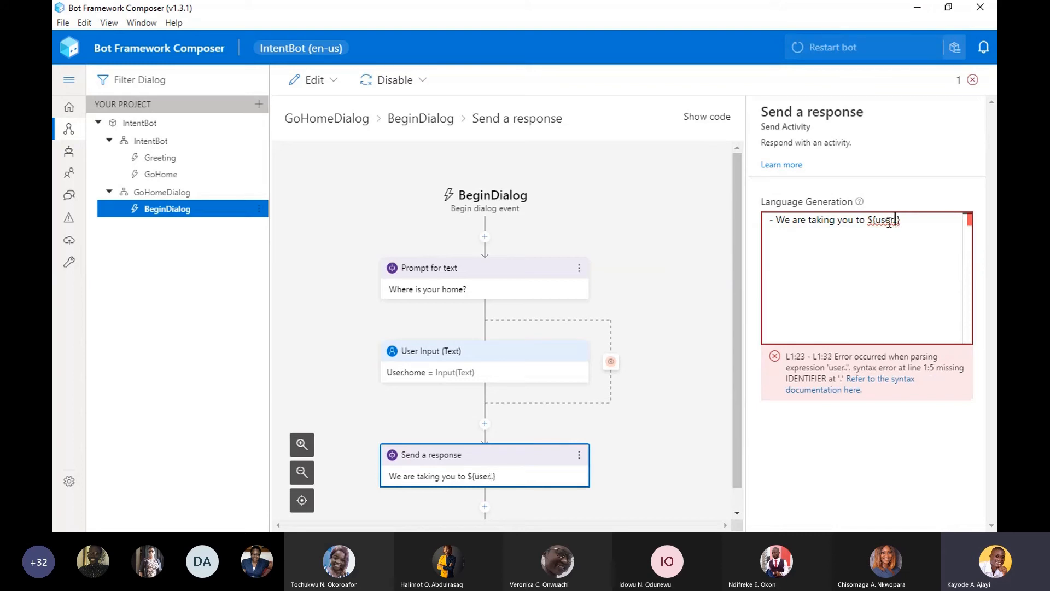
{"action": "type", "text": "home."}
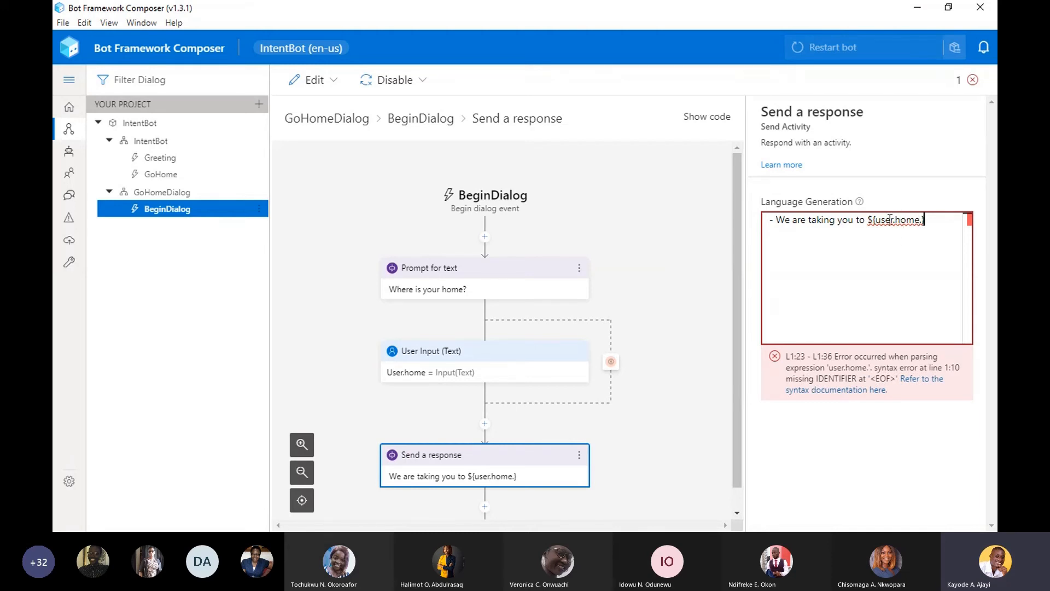
- Replace the user input property of the text question with the lowercase user.home
{"action": "left_click", "coordinate": [483, 360]}
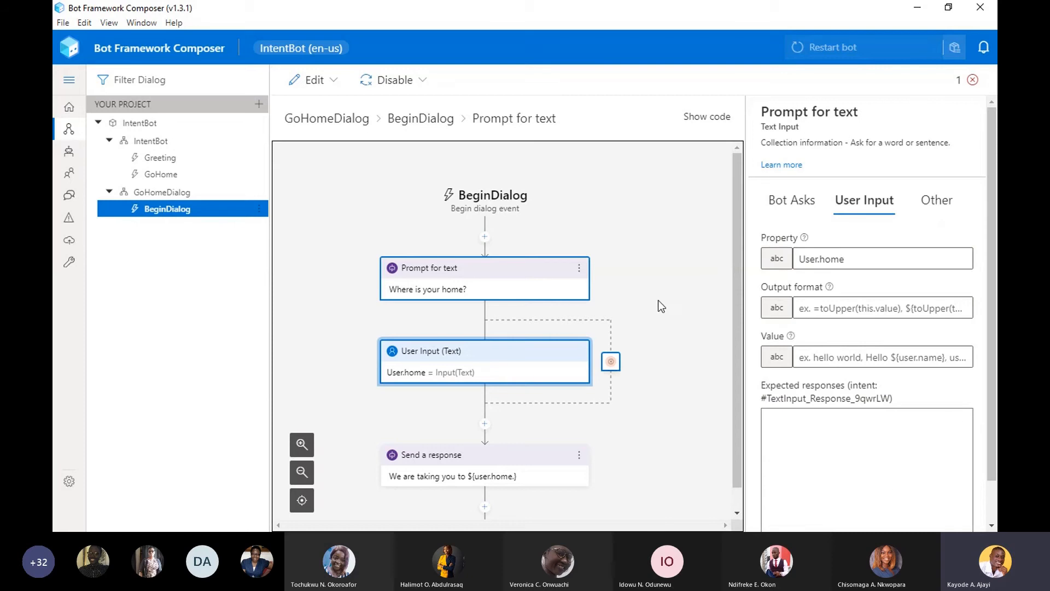
{"action": "left_click", "coordinate": [813, 259]}
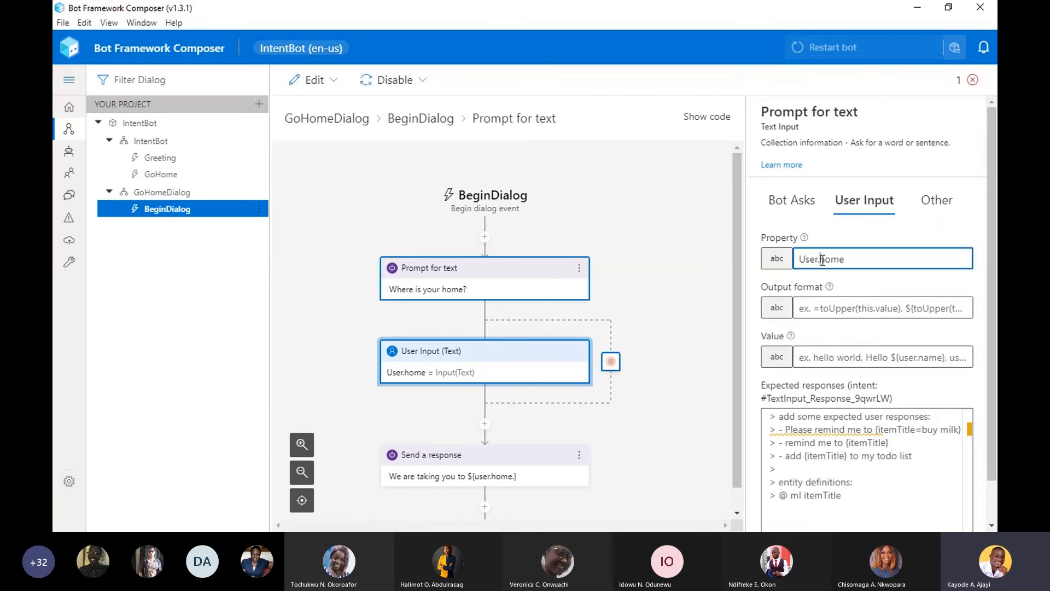
{"action": "key", "text": "ctrl+a"}
{"action": "key", "text": "BackSpace"}
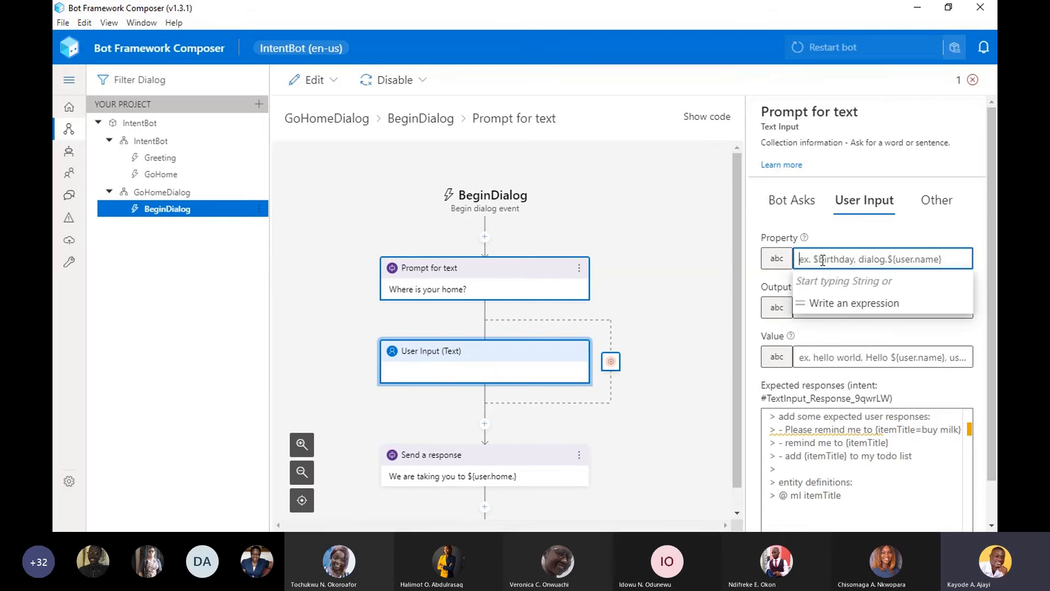
{"action": "type", "text": "us"}
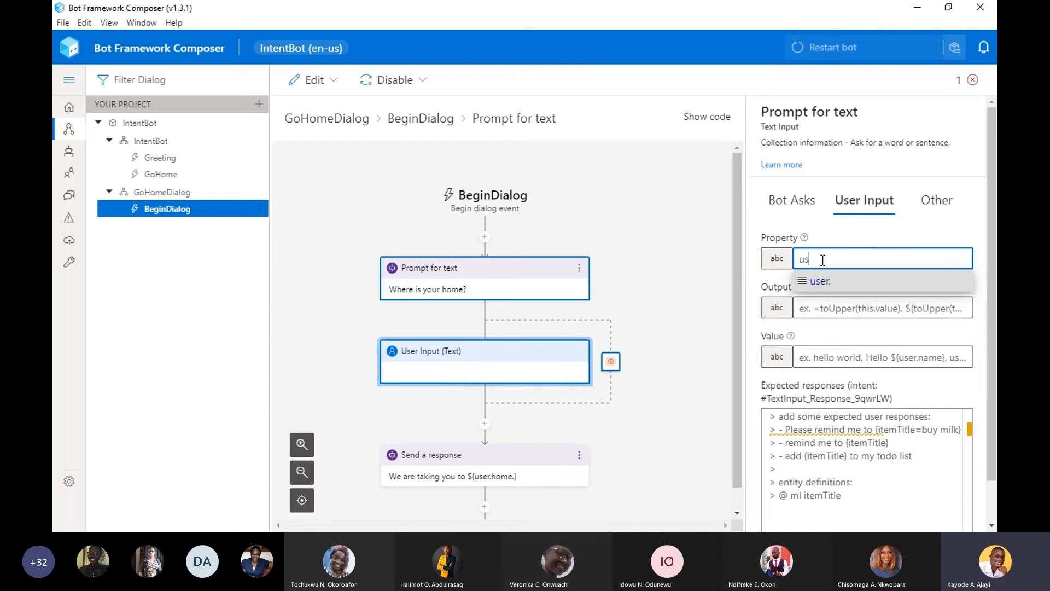
{"action": "type", "text": "er.home"}
{"action": "left_click", "coordinate": [513, 353]}
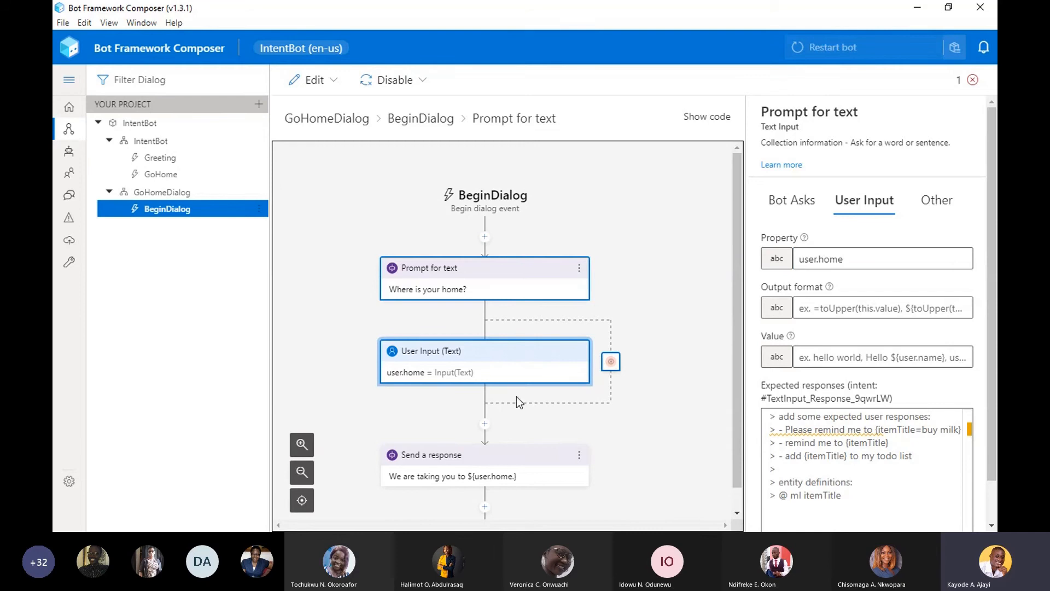
- Remove the stray dot after home in the response's expression, leaving "We are taking you to ${user.home}"
{"action": "left_click", "coordinate": [506, 448]}
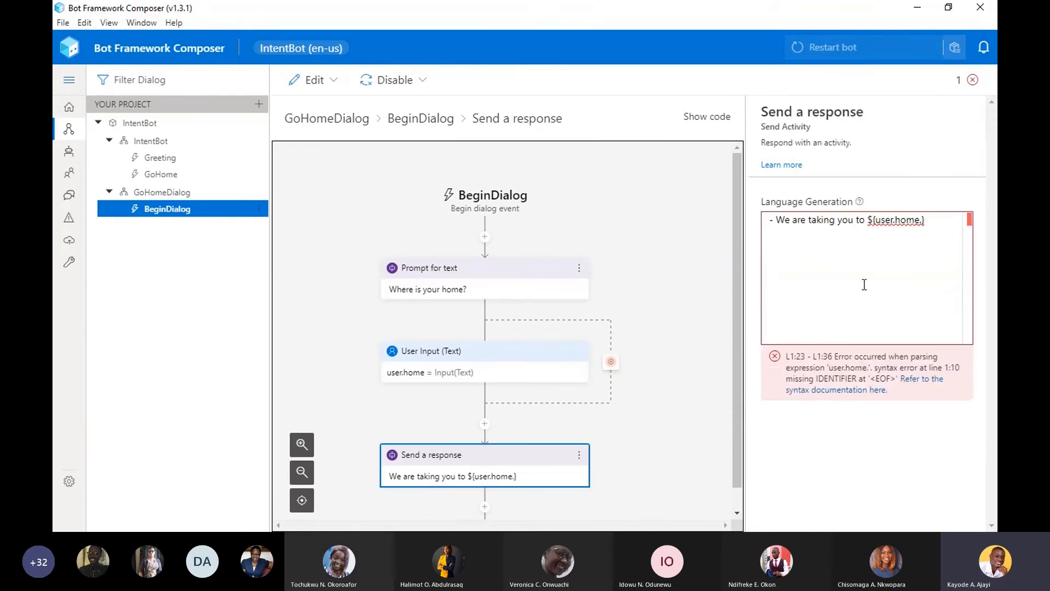
{"action": "left_click", "coordinate": [887, 264]}
{"action": "double_click", "coordinate": [918, 218]}
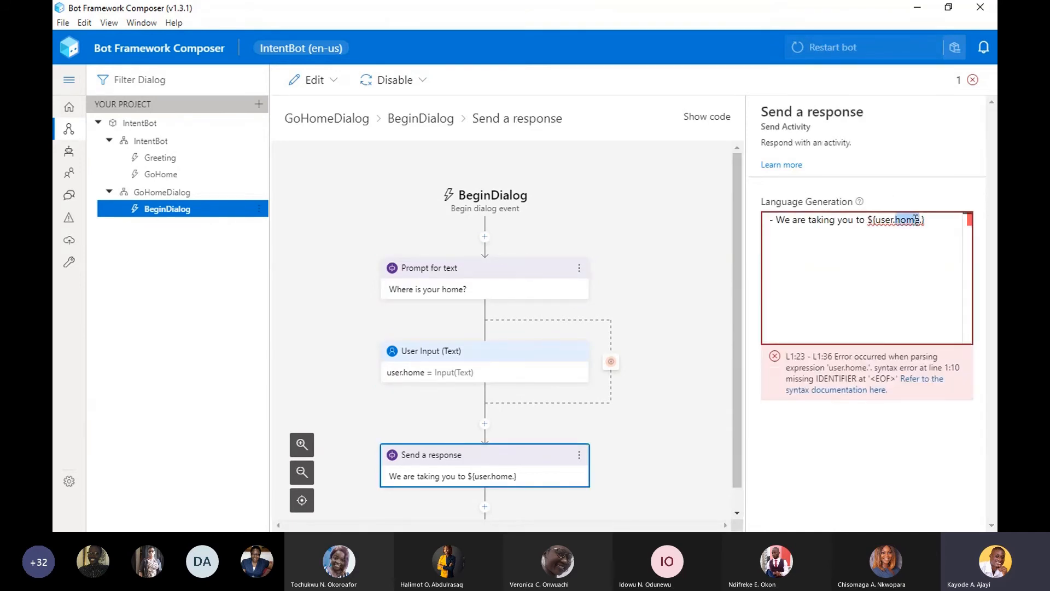
{"action": "left_click", "coordinate": [918, 219]}
{"action": "key", "text": "Delete"}
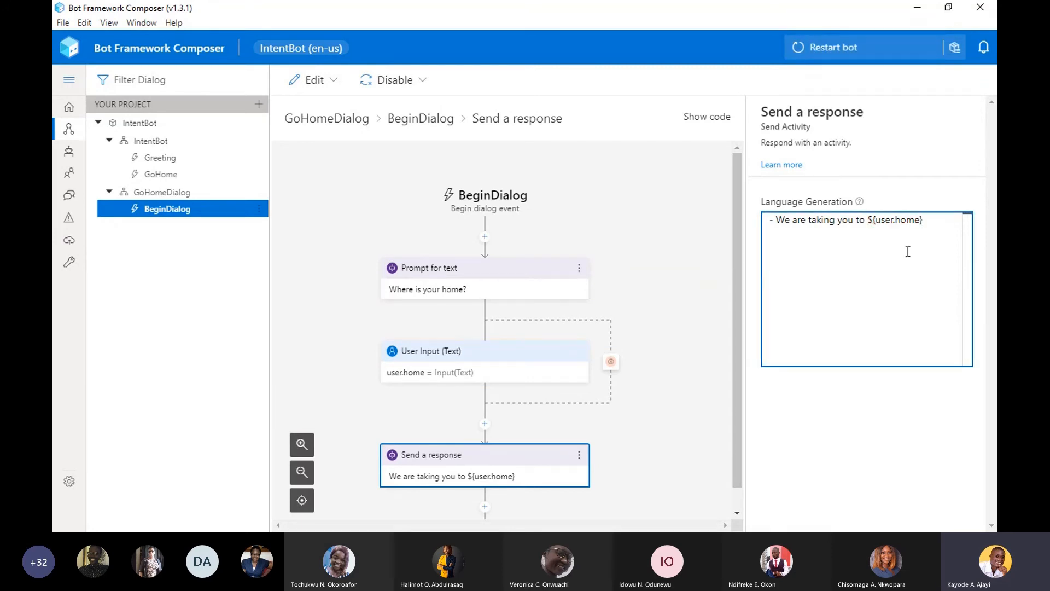
{"action": "left_click", "coordinate": [306, 175]}
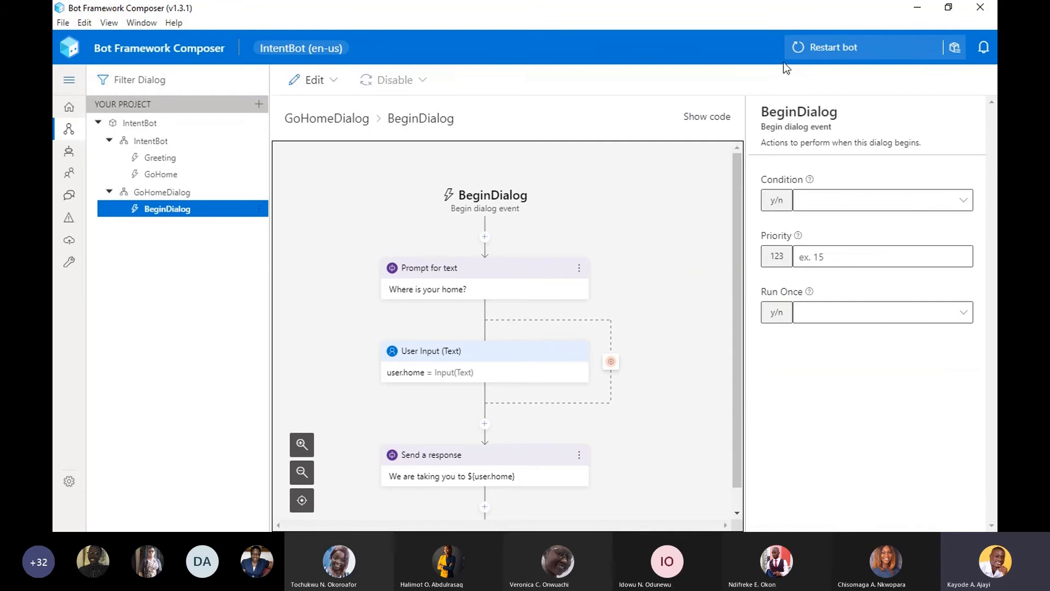
- Restart the bot, switch to Bot Framework Emulator and restart the live chat conversation with a new user ID
{"action": "left_click", "coordinate": [824, 50]}
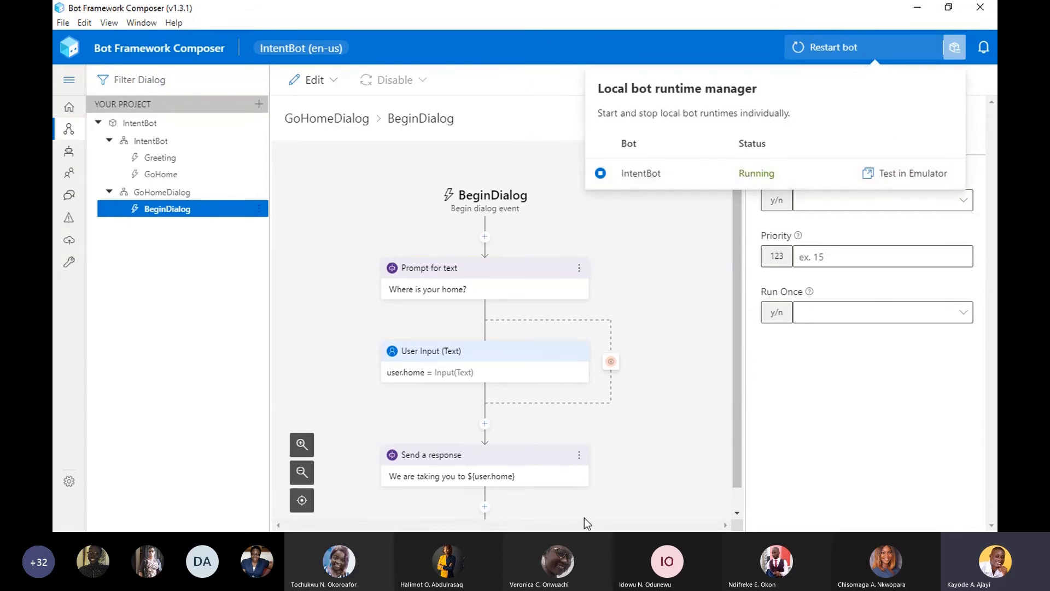
{"action": "key", "text": "super"}
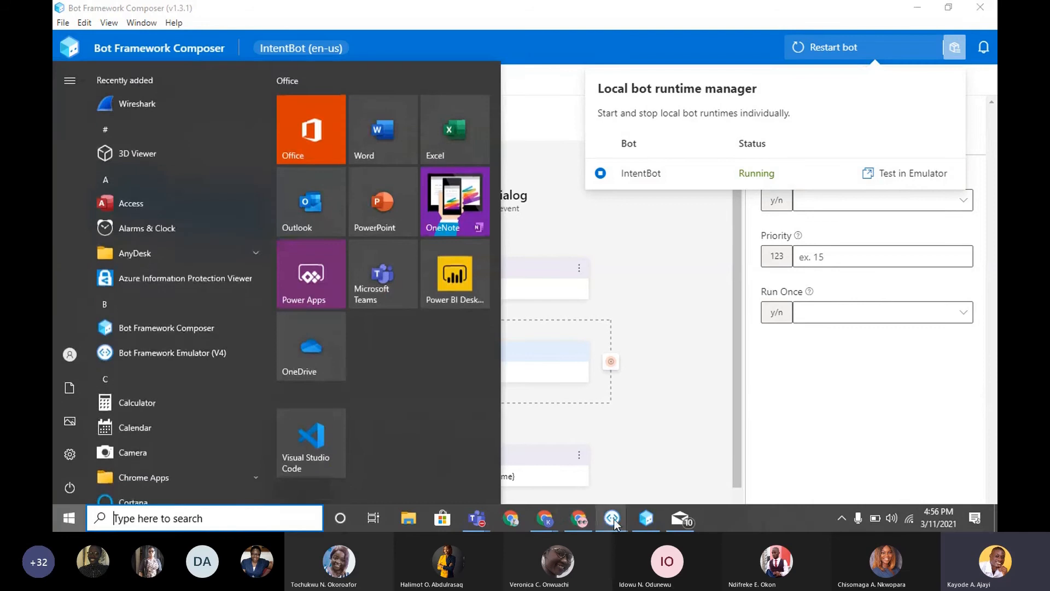
{"action": "mouse_move", "coordinate": [615, 524]}
{"action": "left_click", "coordinate": [644, 472]}
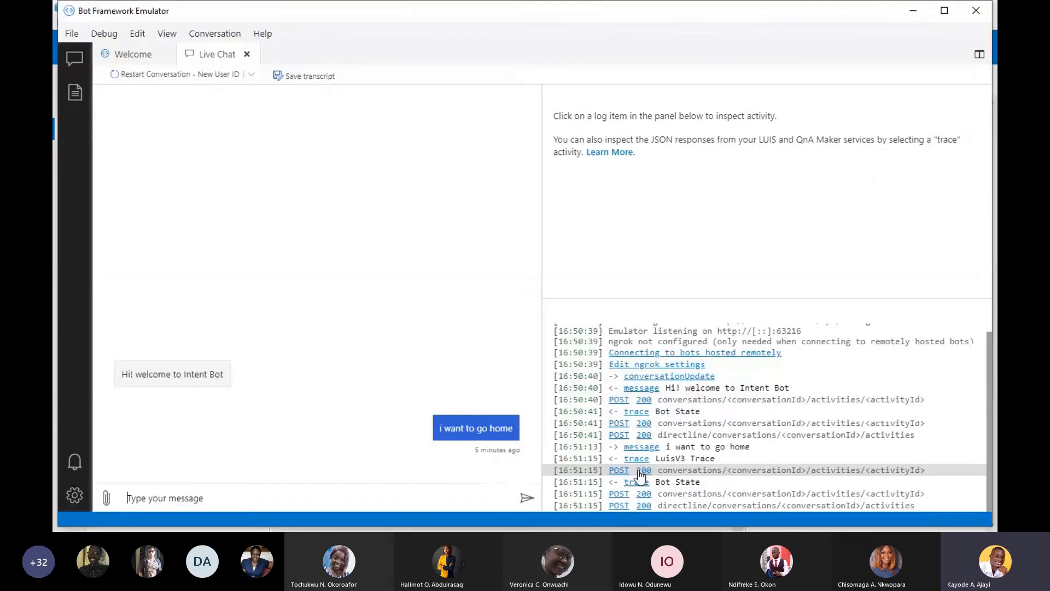
{"action": "left_click", "coordinate": [143, 75]}
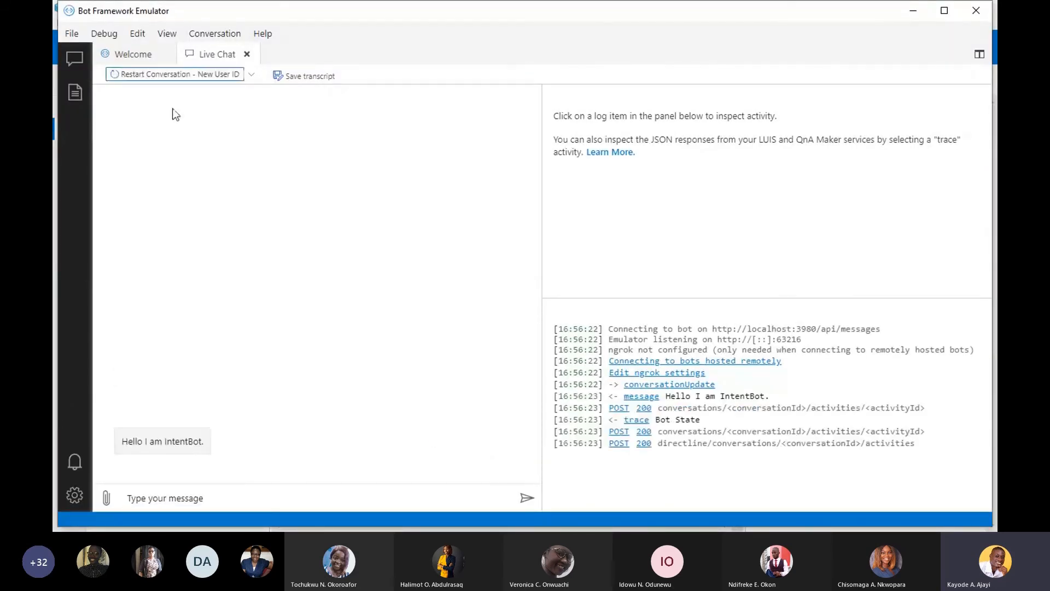
- Test the GoHome flow by sending "i am going home" and answering the home question with "VI"
{"action": "left_click", "coordinate": [234, 497]}
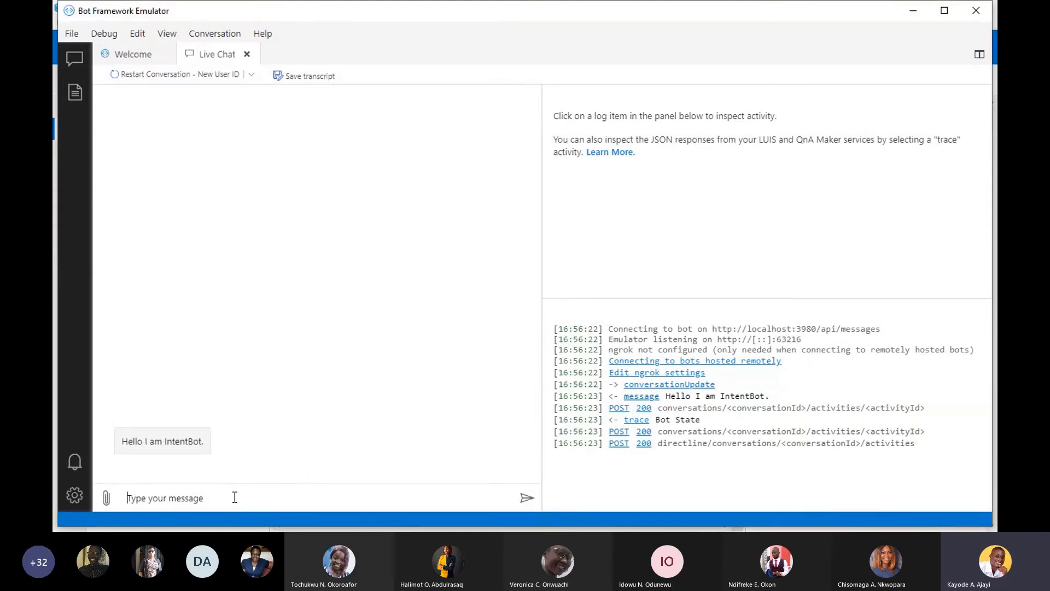
{"action": "type", "text": "i am going home"}
{"action": "key", "text": "Return"}
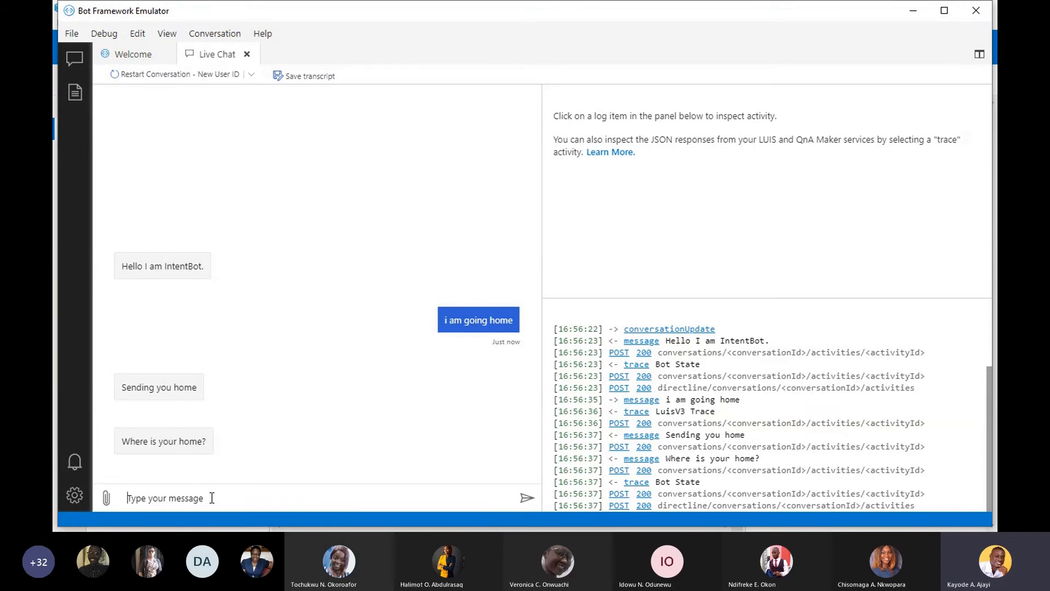
{"action": "type", "text": "Vi"}
{"action": "key", "text": "Return"}
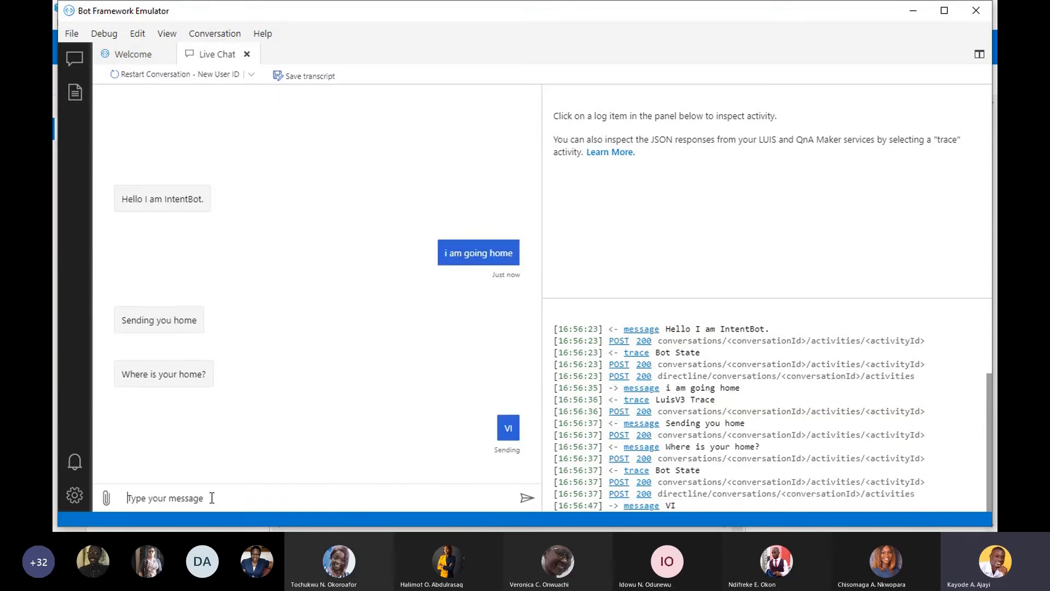
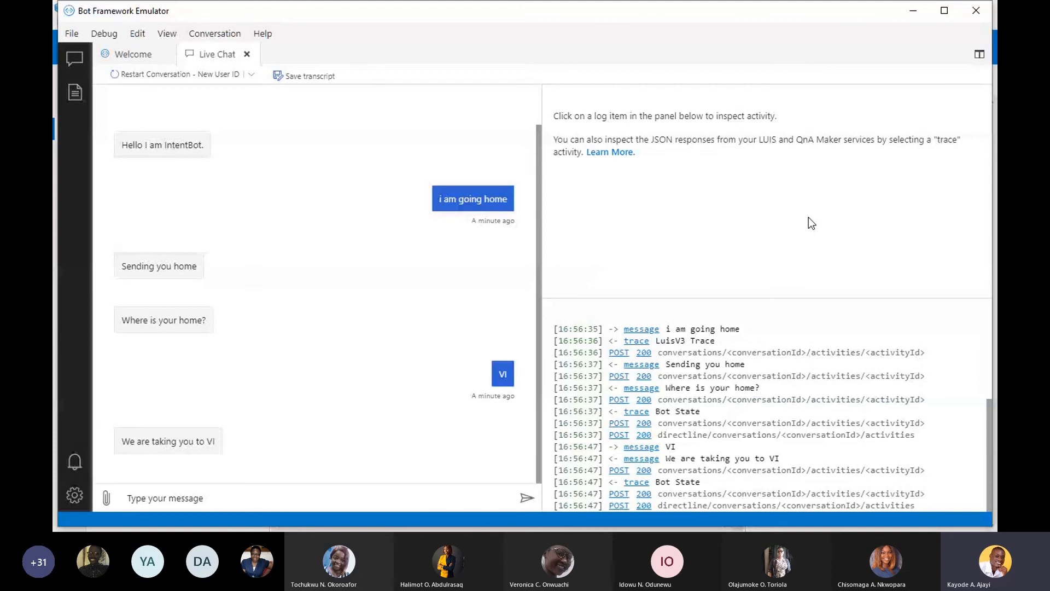
{"action": "key", "text": "super"}
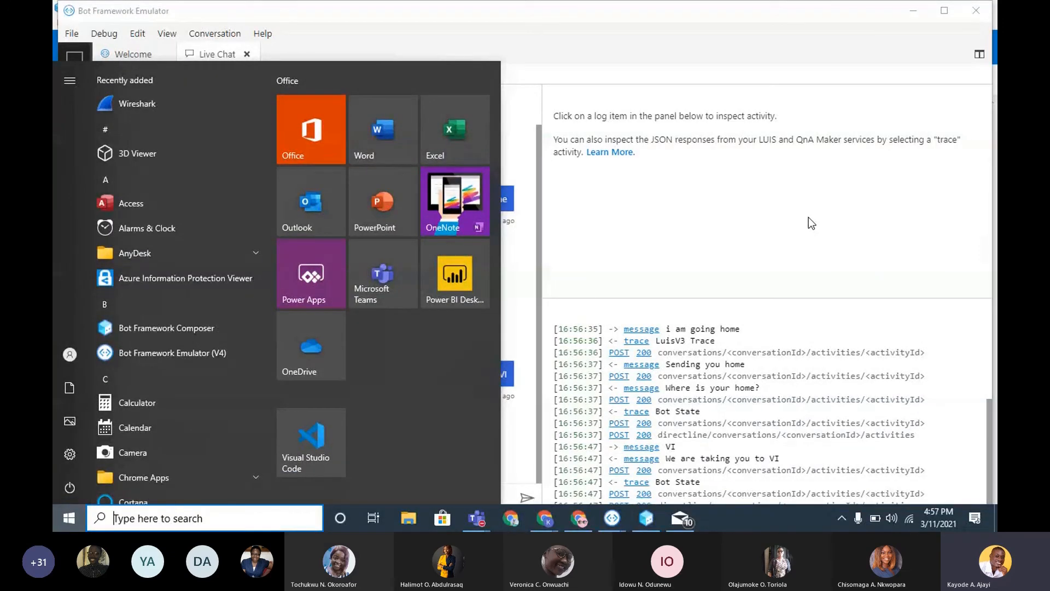
{"action": "mouse_move", "coordinate": [481, 519]}
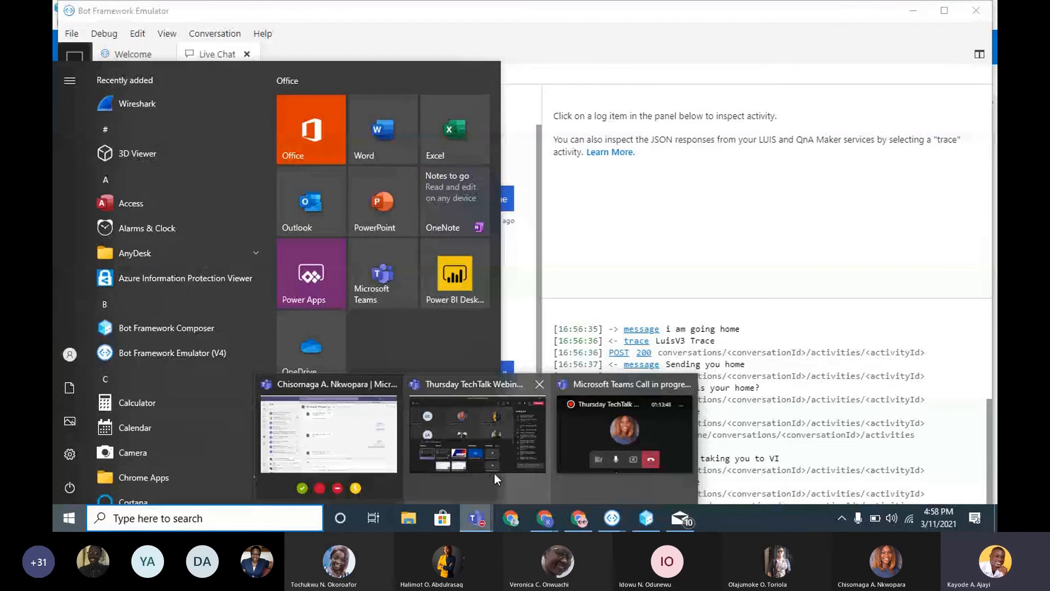
{"action": "mouse_move", "coordinate": [612, 433]}
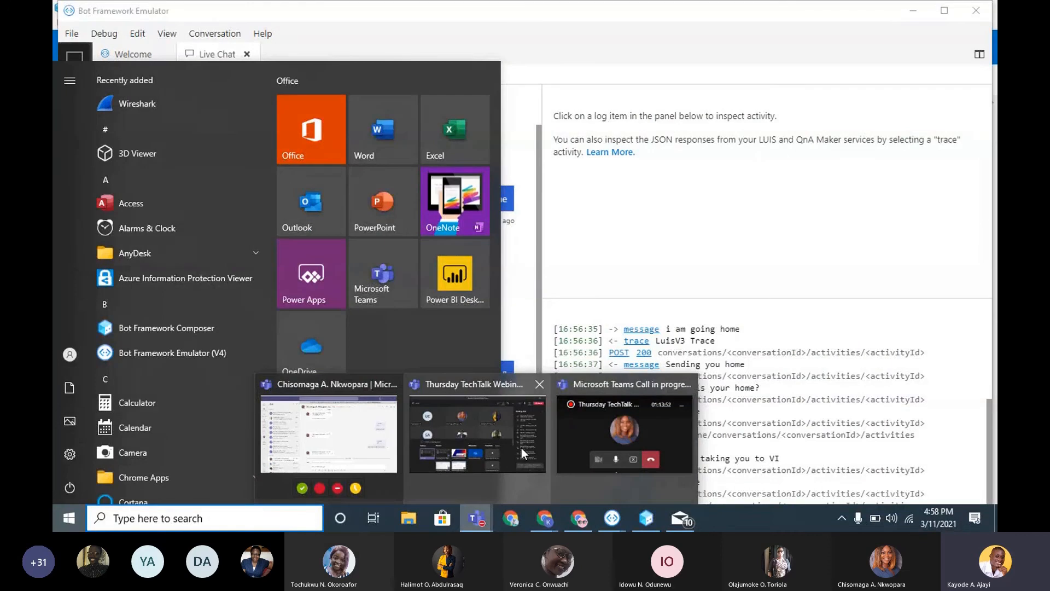
{"action": "mouse_move", "coordinate": [538, 471]}
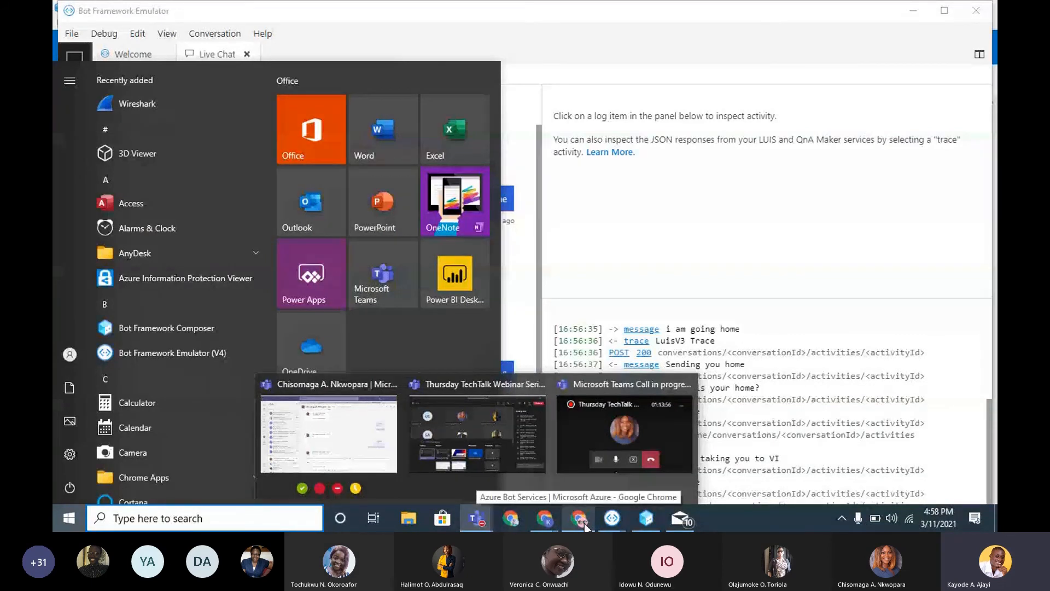
{"action": "key", "text": "alt+Tab"}
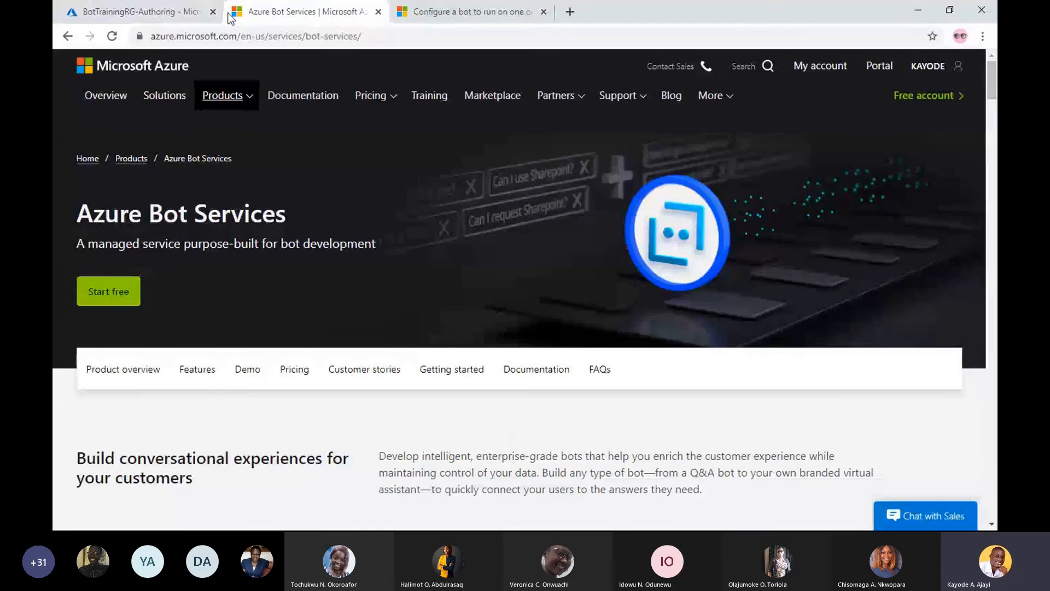
{"action": "key", "text": "alt+Tab"}
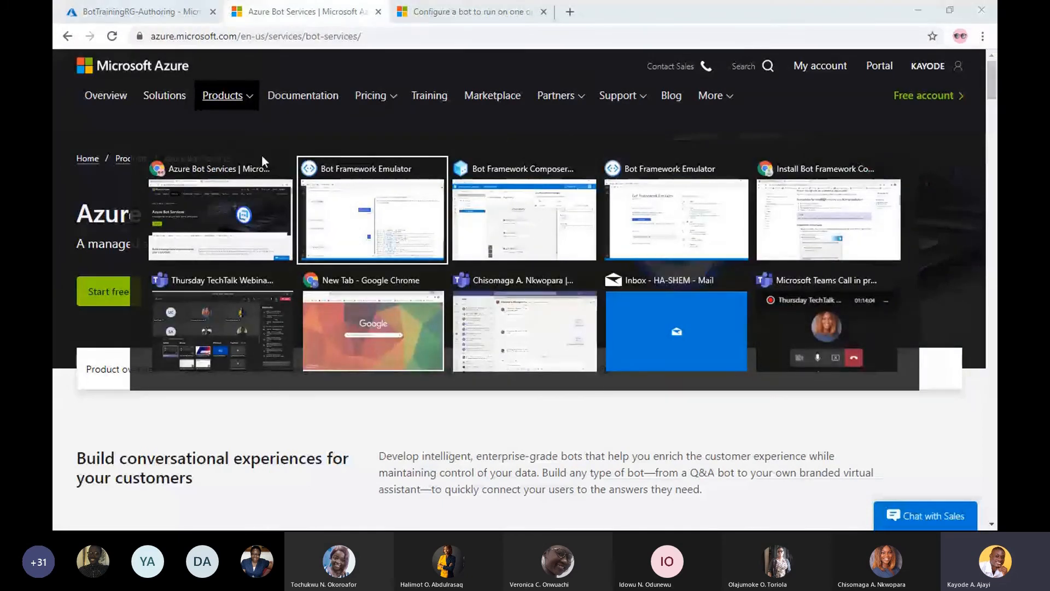
{"action": "left_click", "coordinate": [383, 333]}
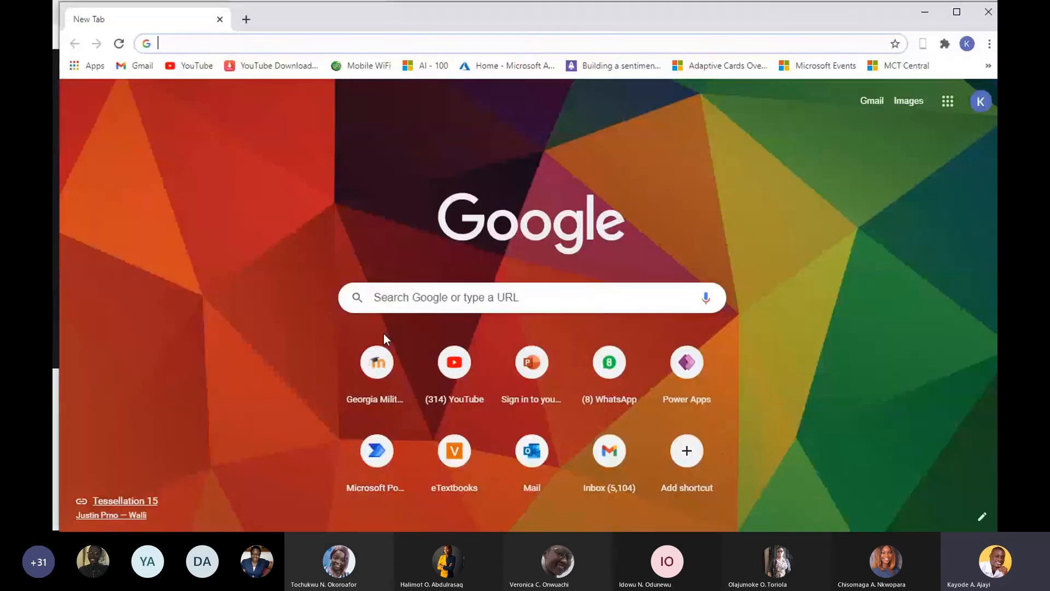
{"action": "left_click", "coordinate": [924, 17]}
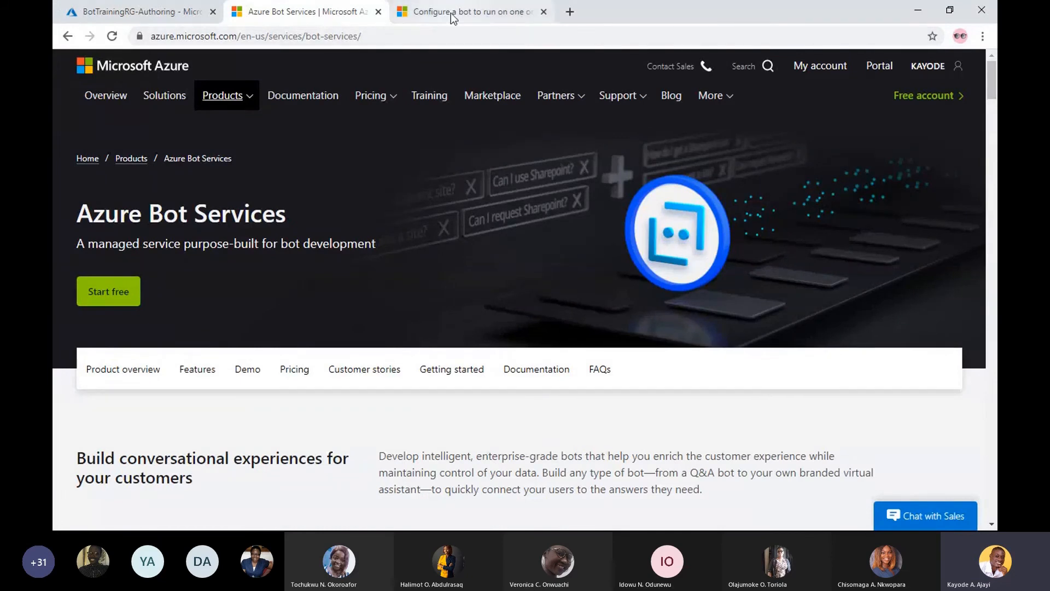
{"action": "key", "text": "super"}
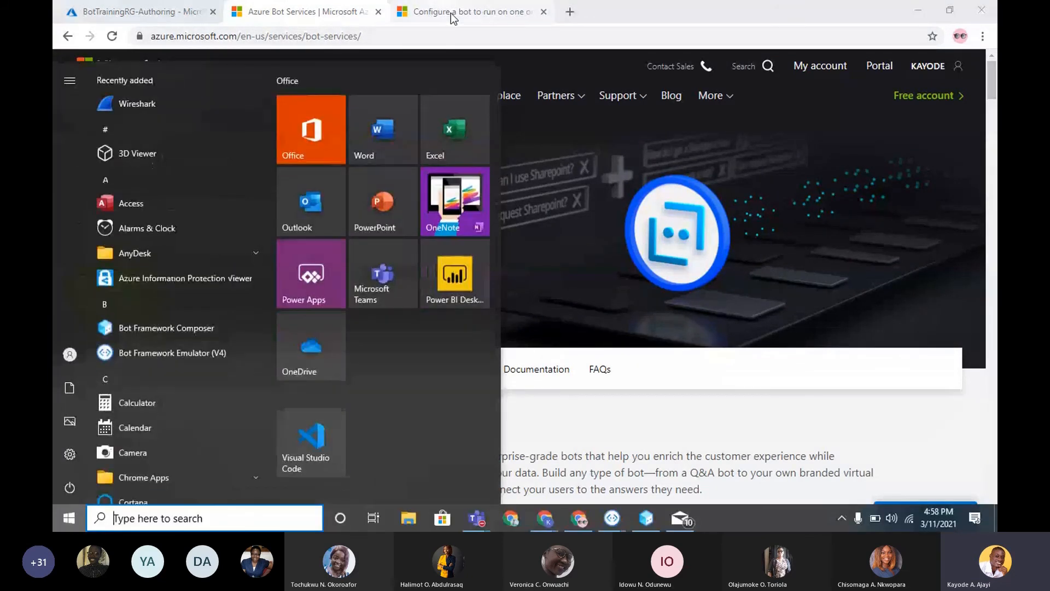
{"action": "left_click", "coordinate": [535, 238]}
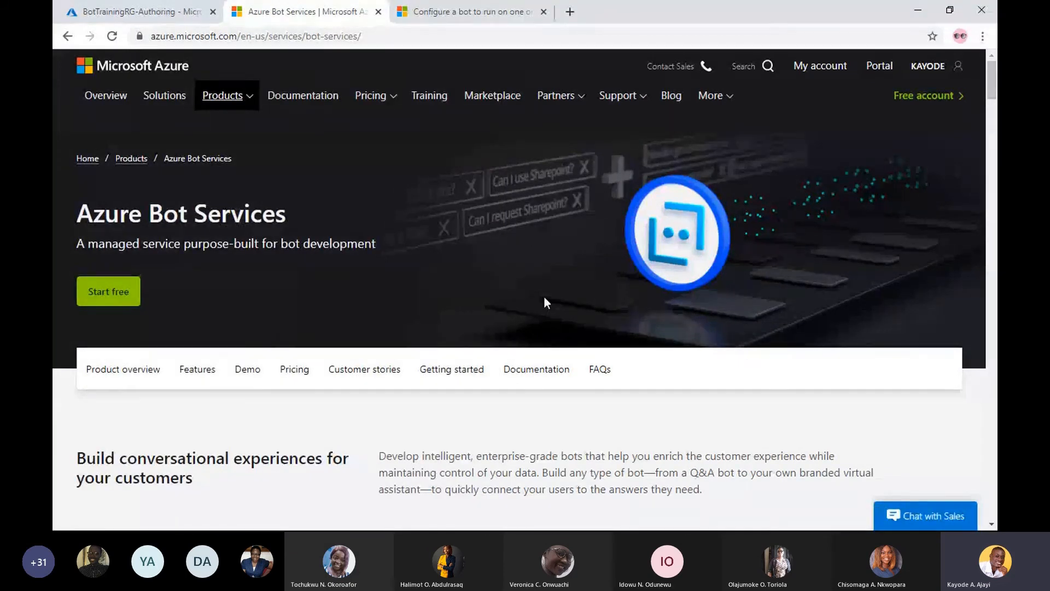
{"action": "mouse_move", "coordinate": [655, 530]}
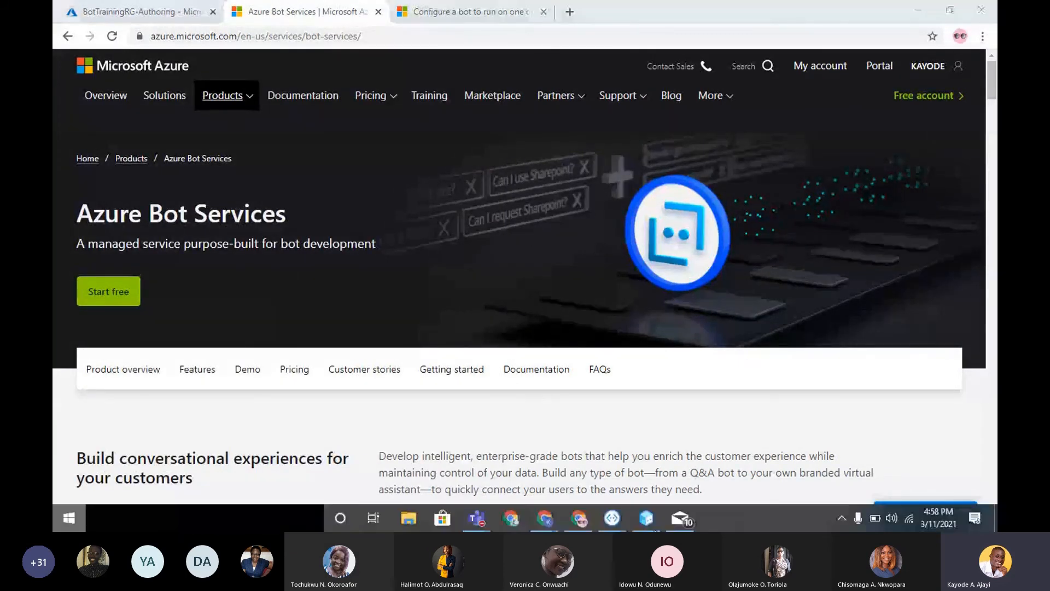
{"action": "key", "text": "super"}
{"action": "mouse_move", "coordinate": [620, 526]}
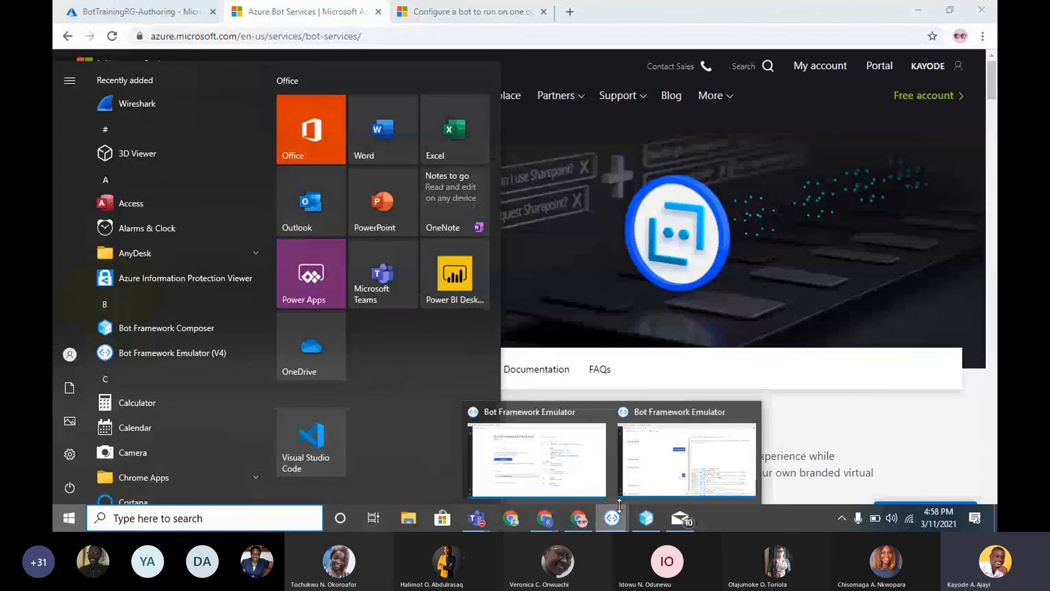
{"action": "left_click", "coordinate": [655, 462]}
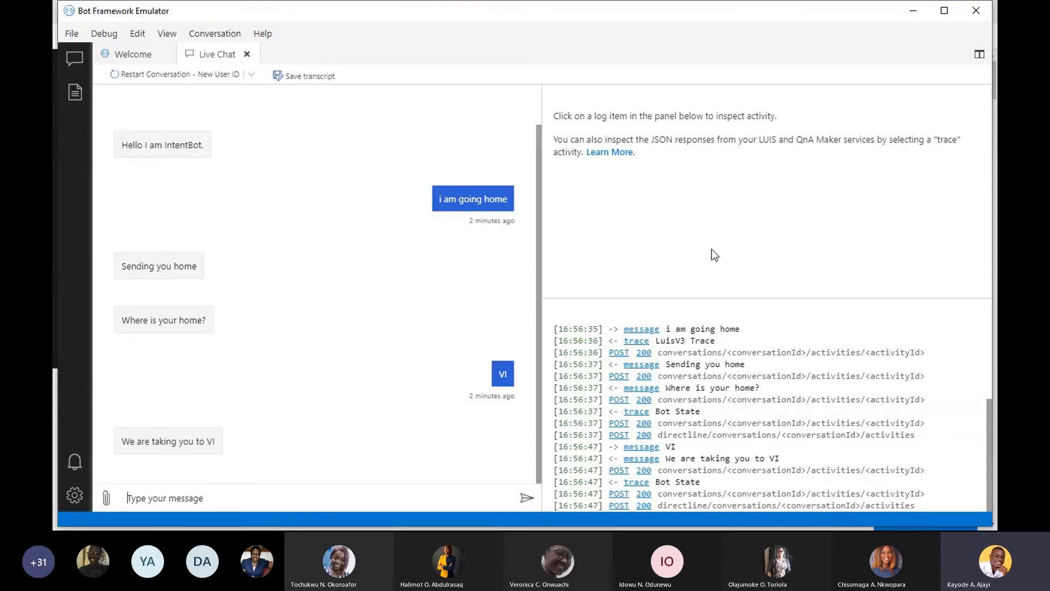
{"action": "left_click", "coordinate": [539, 232]}
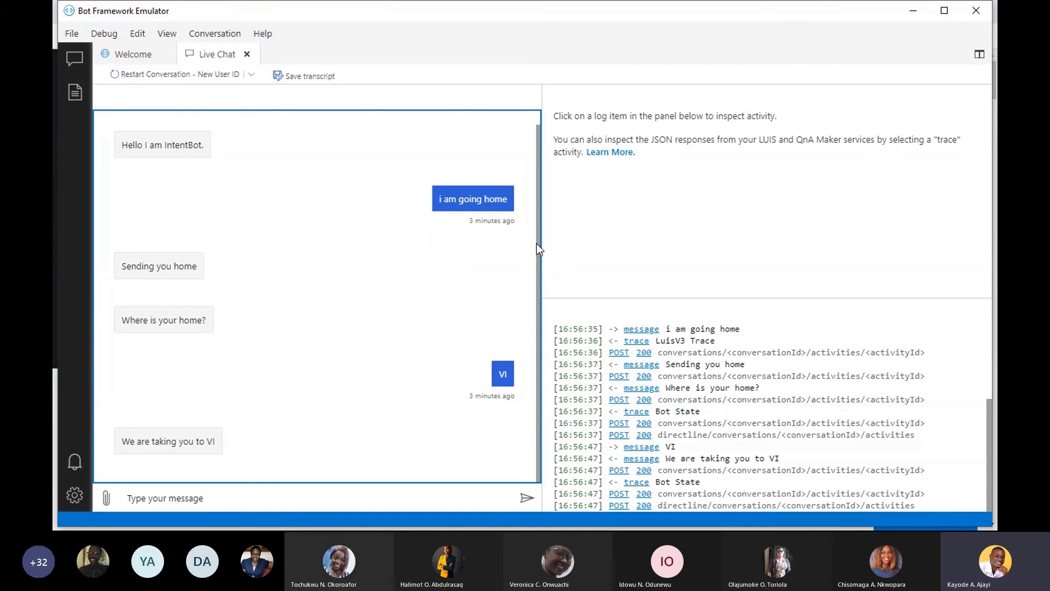
{"action": "key", "text": "super"}
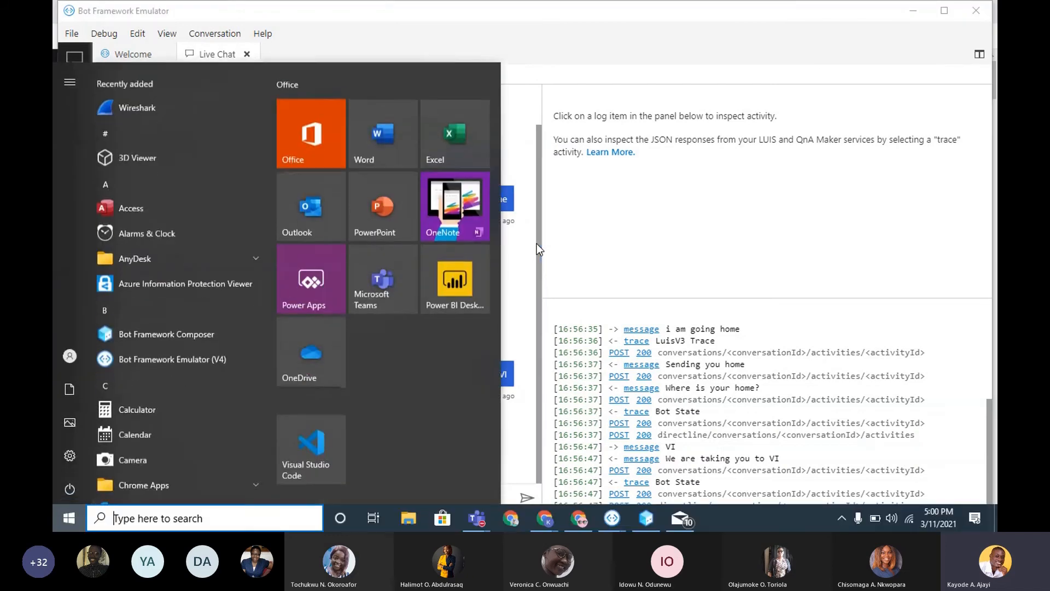
{"action": "key", "text": "super"}
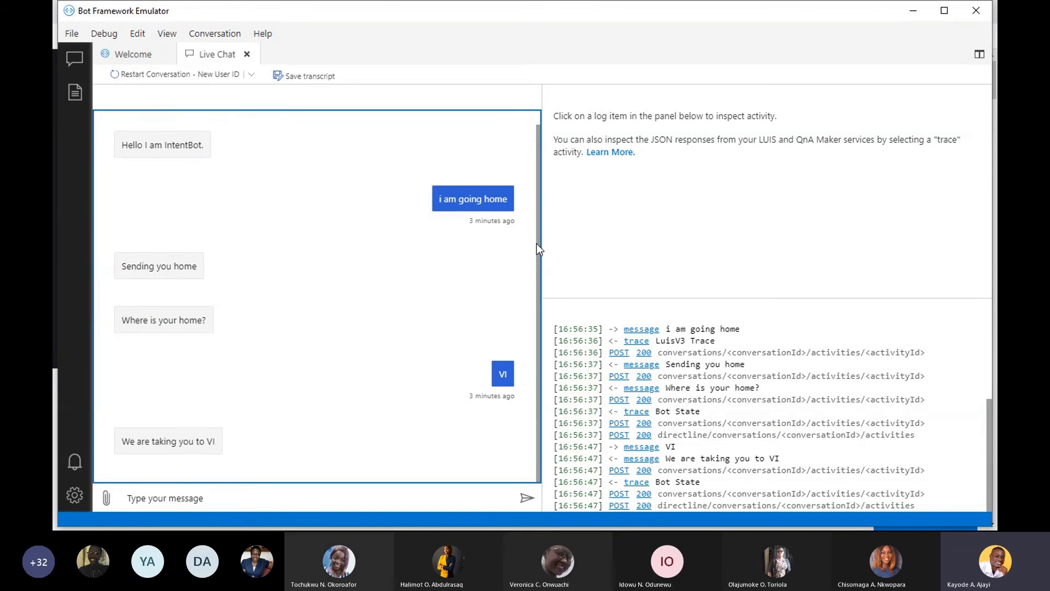
- Switch to the Chrome window with the Composer installation docs and search Google for "bot service channels" in a new tab
{"action": "key", "text": "super"}
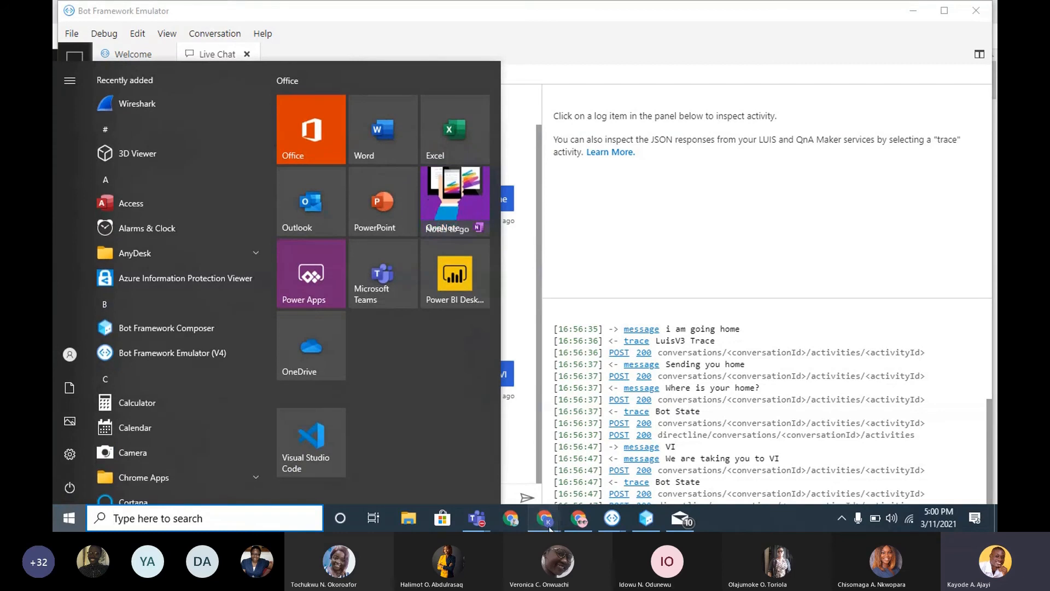
{"action": "mouse_move", "coordinate": [547, 522]}
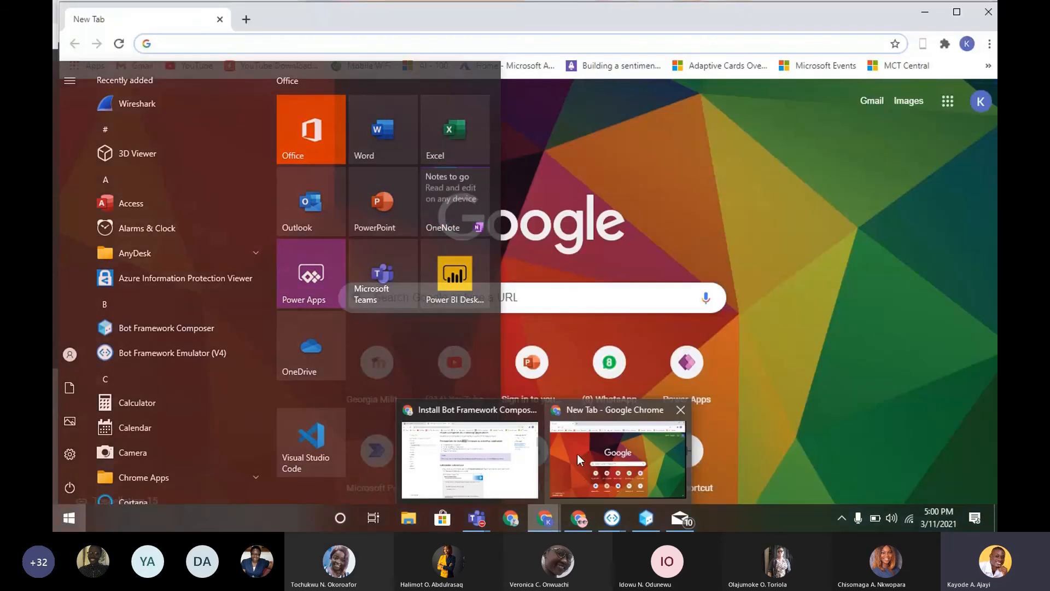
{"action": "mouse_move", "coordinate": [494, 453]}
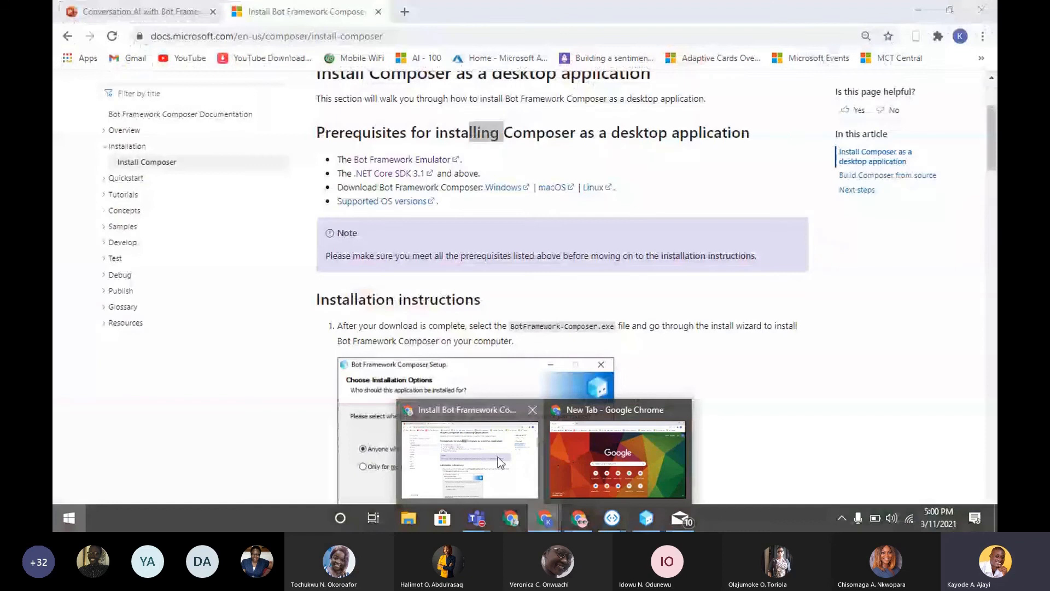
{"action": "left_click", "coordinate": [501, 458]}
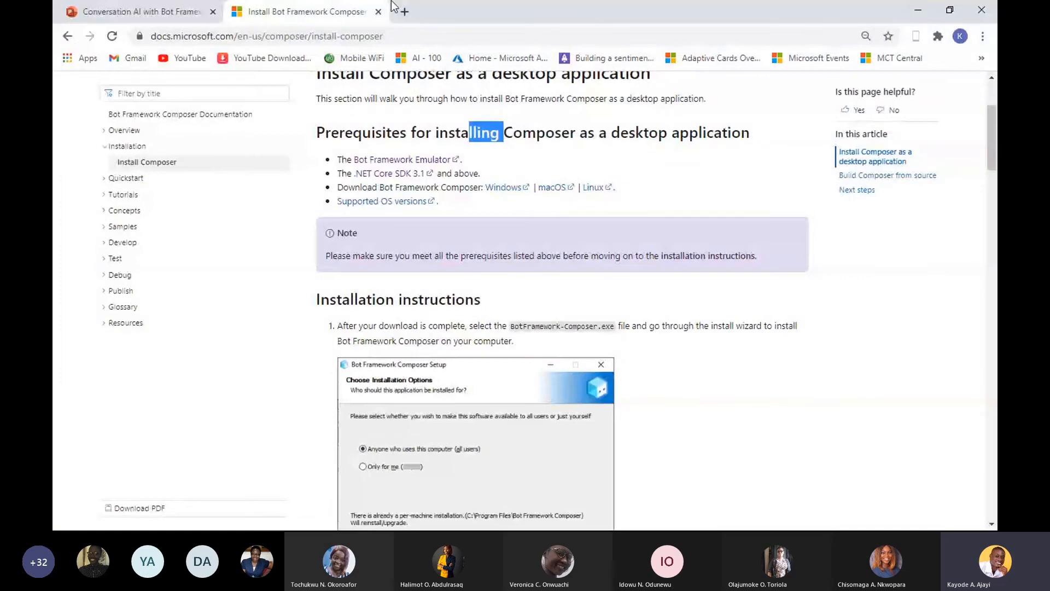
{"action": "left_click", "coordinate": [393, 11]}
{"action": "type", "text": "bot"}
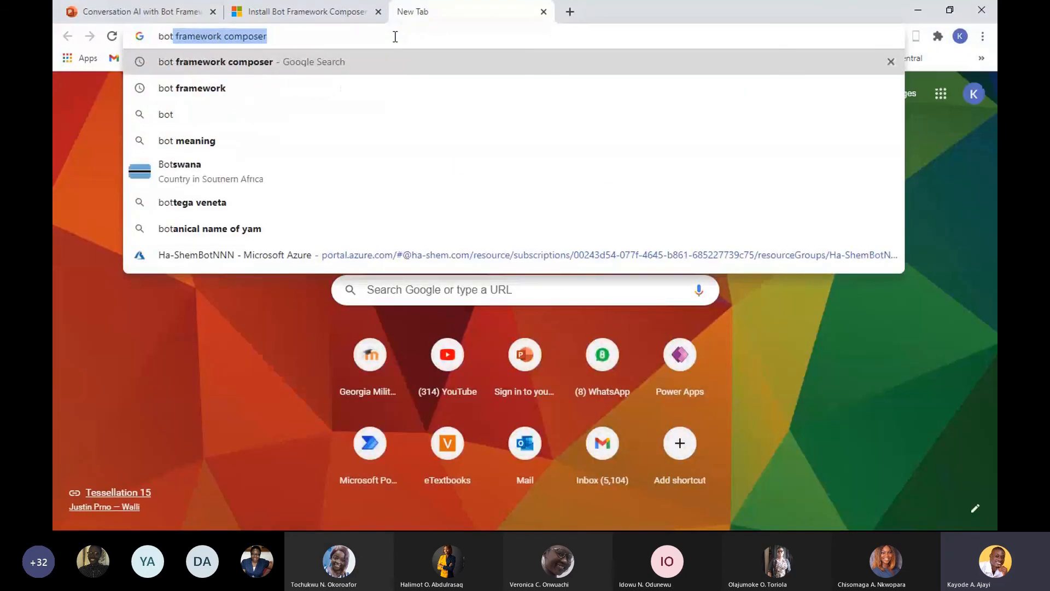
{"action": "type", "text": " ser"}
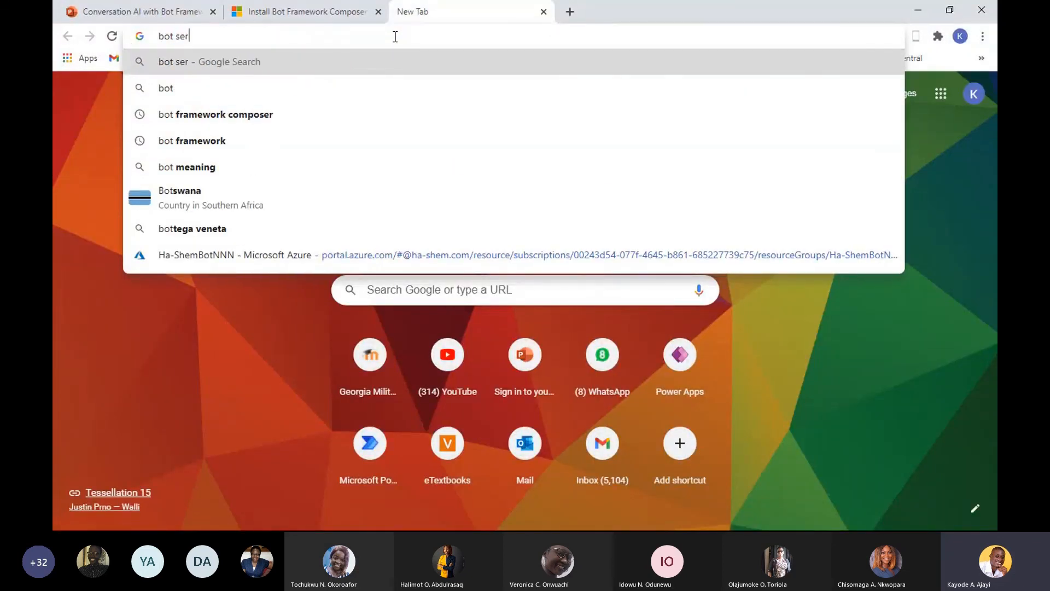
{"action": "type", "text": "vice "}
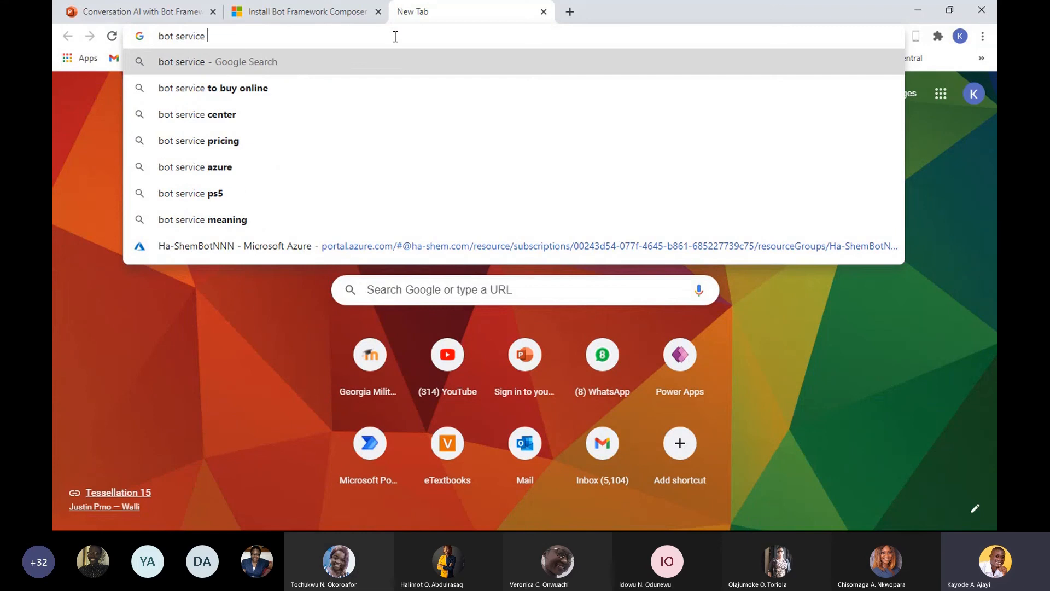
{"action": "type", "text": "channels"}
{"action": "key", "text": "Return"}
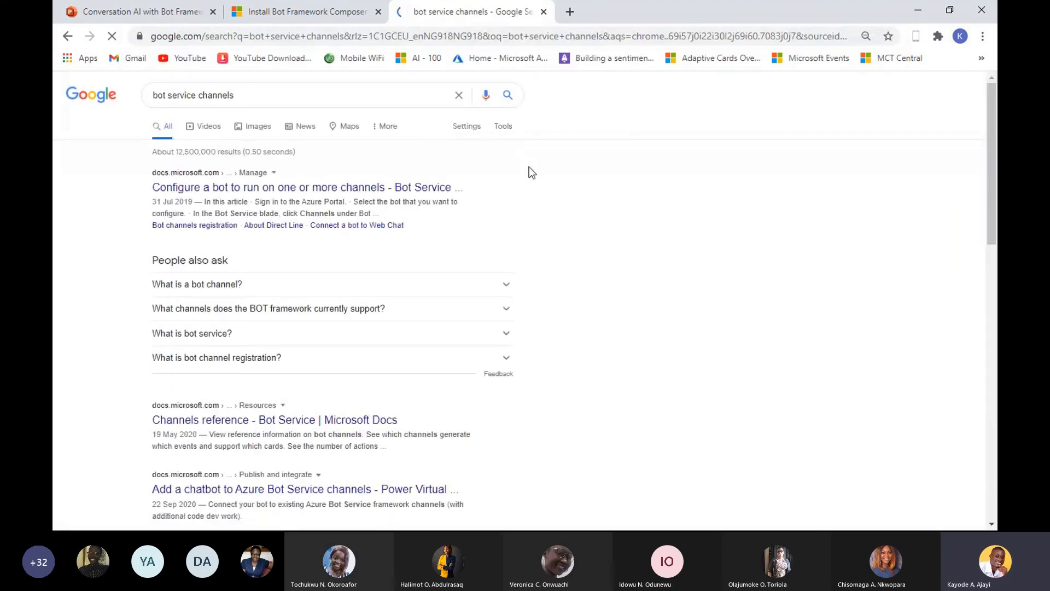
- Open the search result "Configure a bot to run on one or more channels" in a new tab and bring it into view
{"action": "mouse_move", "coordinate": [992, 208]}
{"action": "left_mouse_down"}
{"action": "mouse_move", "coordinate": [993, 265]}
{"action": "mouse_move", "coordinate": [997, 199]}
{"action": "left_mouse_up"}
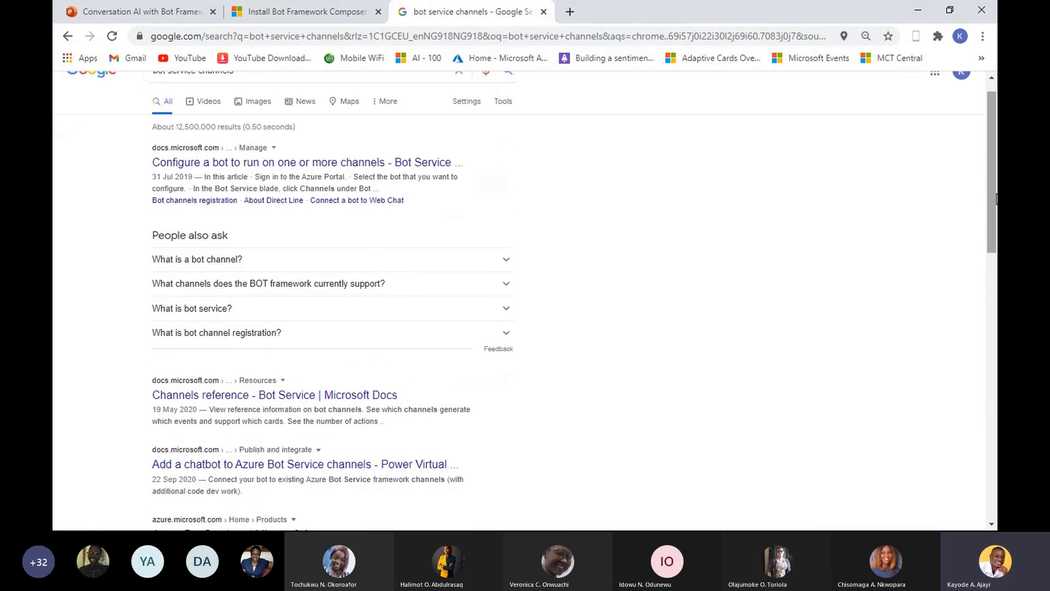
{"action": "right_click", "coordinate": [341, 162]}
{"action": "left_click", "coordinate": [380, 174]}
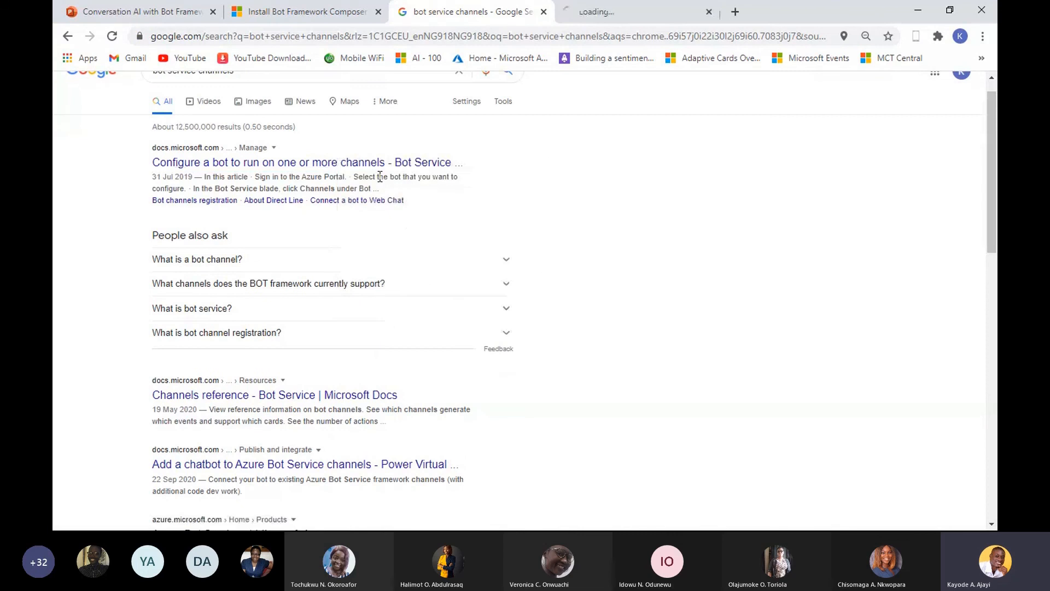
{"action": "left_click", "coordinate": [596, 11]}
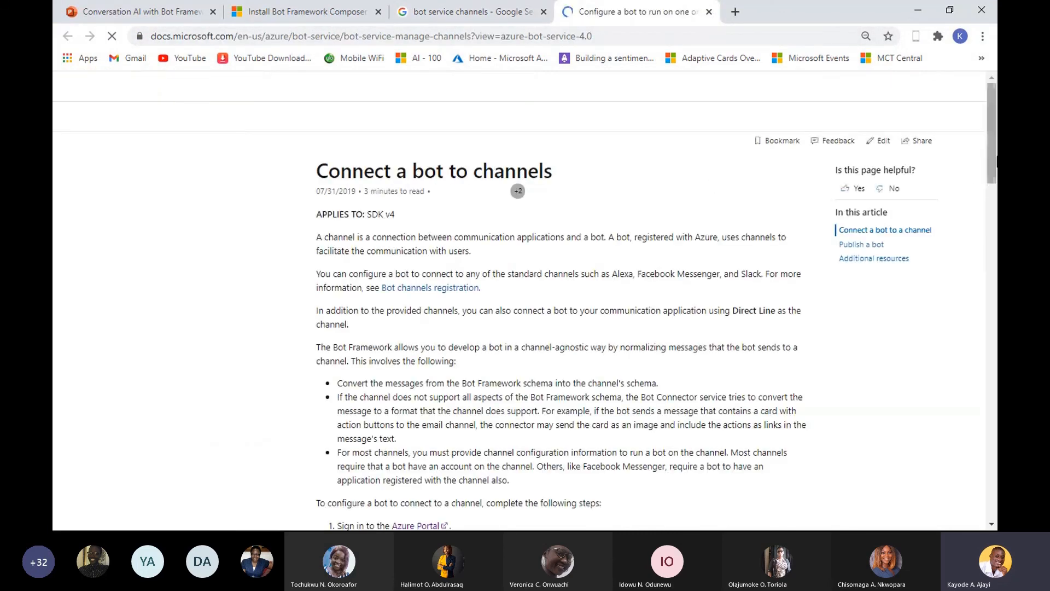
- Examine the table of channels a bot can connect to, highlighting the Microsoft Teams entry and clearing the highlight
{"action": "left_click_drag", "start_coordinate": [996, 160], "coordinate": [989, 307]}
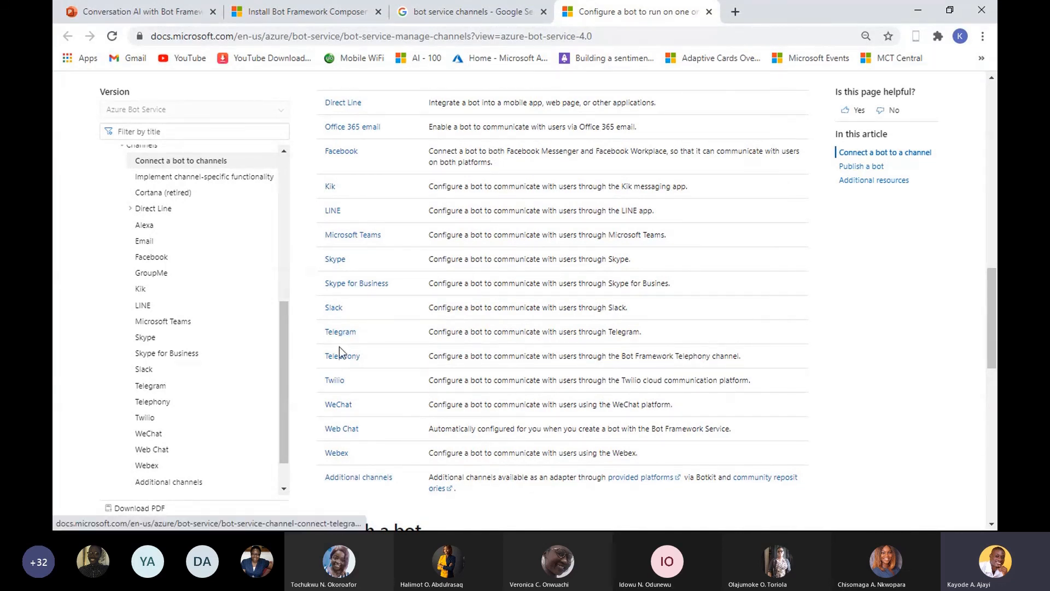
{"action": "mouse_move", "coordinate": [991, 313]}
{"action": "left_mouse_down"}
{"action": "mouse_move", "coordinate": [995, 278]}
{"action": "mouse_move", "coordinate": [994, 294]}
{"action": "left_mouse_up"}
{"action": "left_click_drag", "start_coordinate": [992, 293], "coordinate": [989, 307]}
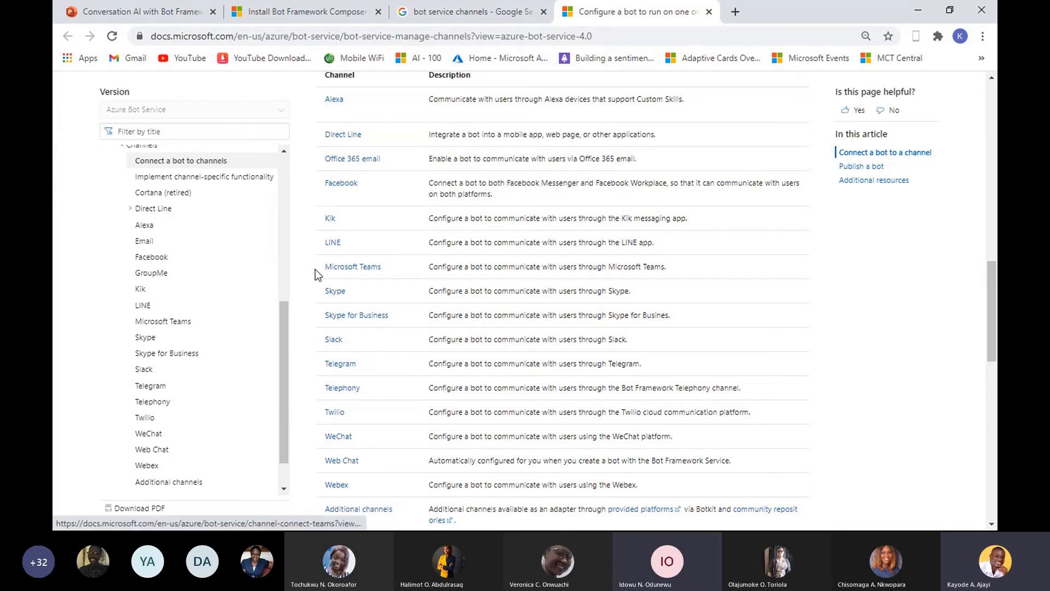
{"action": "left_click_drag", "start_coordinate": [315, 269], "coordinate": [382, 269]}
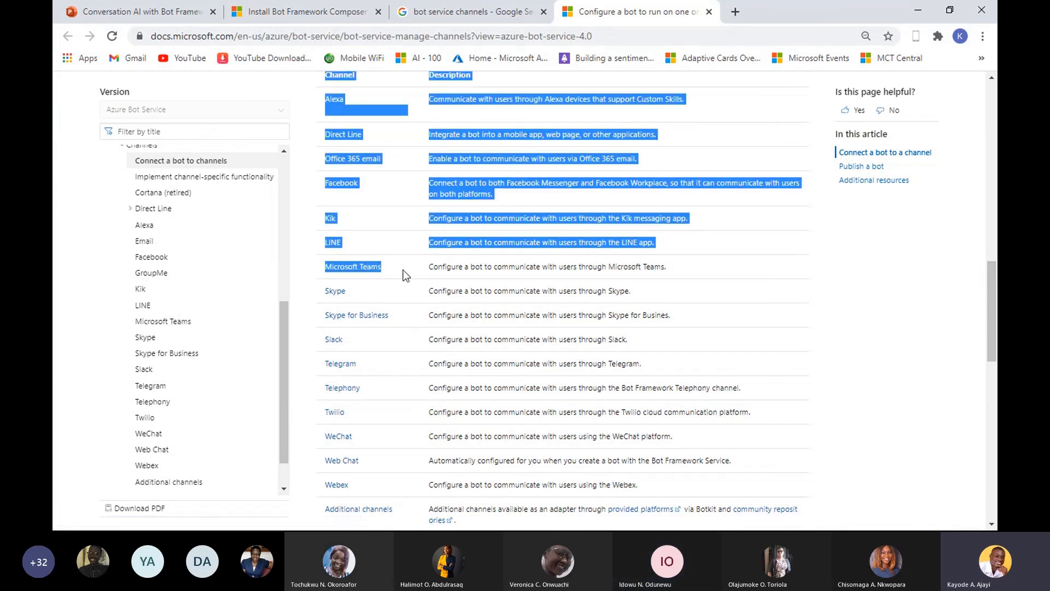
{"action": "left_click", "coordinate": [945, 273]}
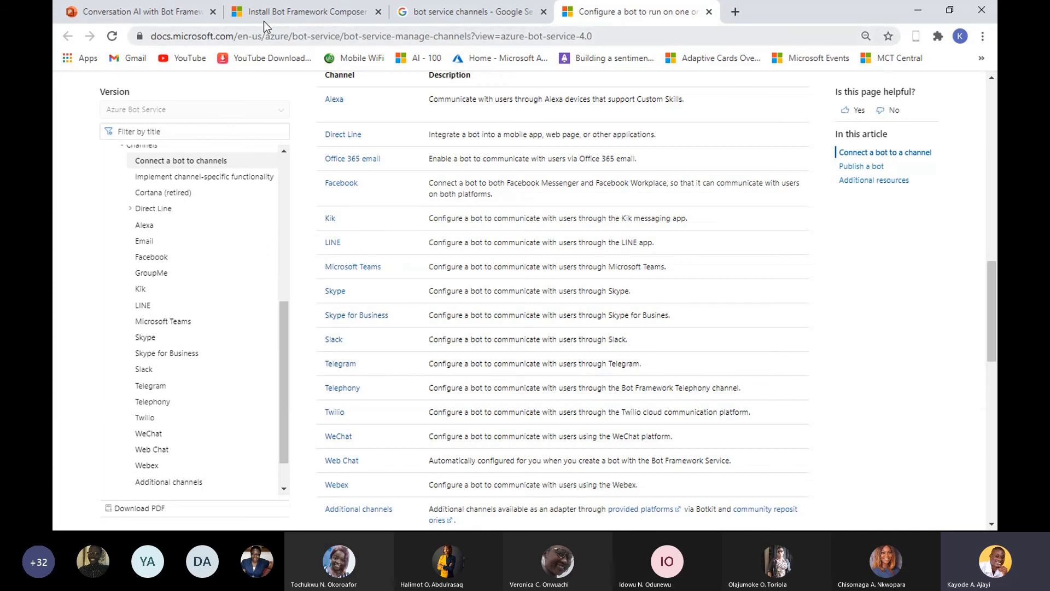
- Return to the PowerPoint presentation on Conversation AI with Bot Framework Composer and Language Understanding
{"action": "left_click", "coordinate": [165, 13]}
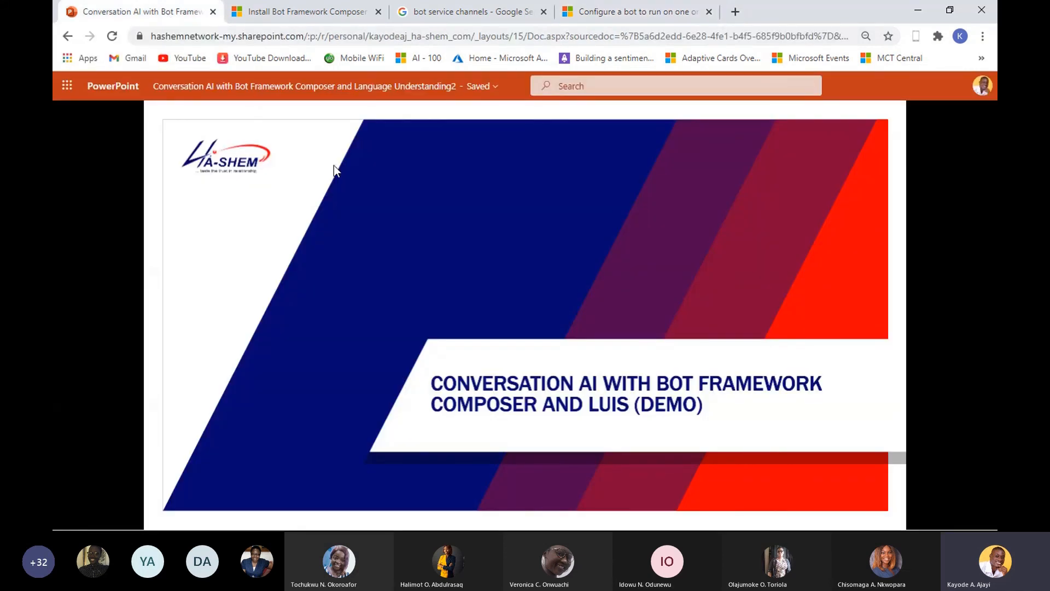